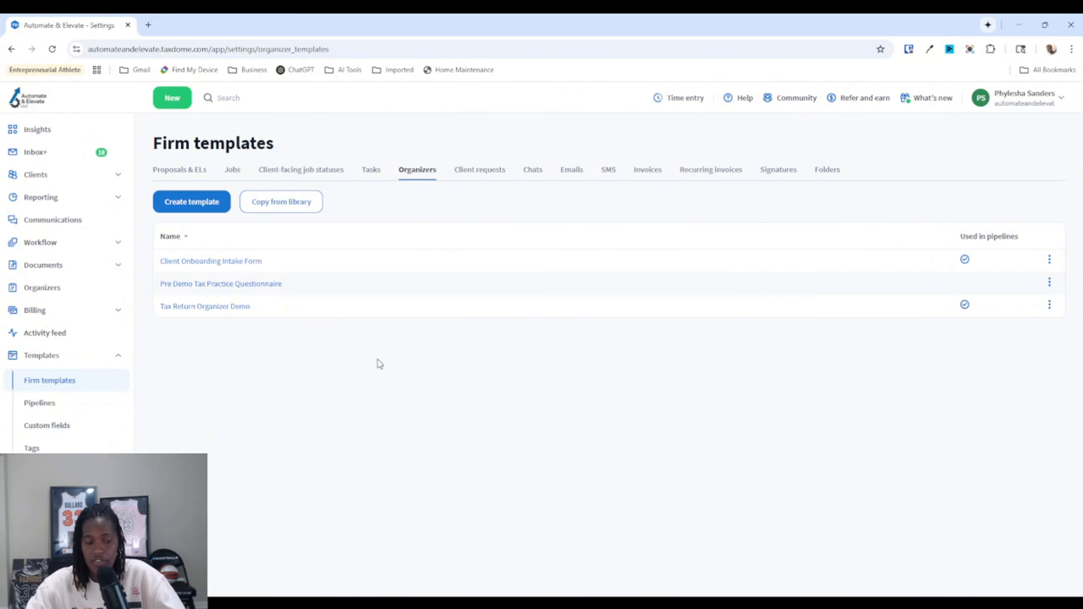
Step: Create a new organizer template and name it "Document Upload Organizer"
{"action": "left_click", "coordinate": [178, 213]}
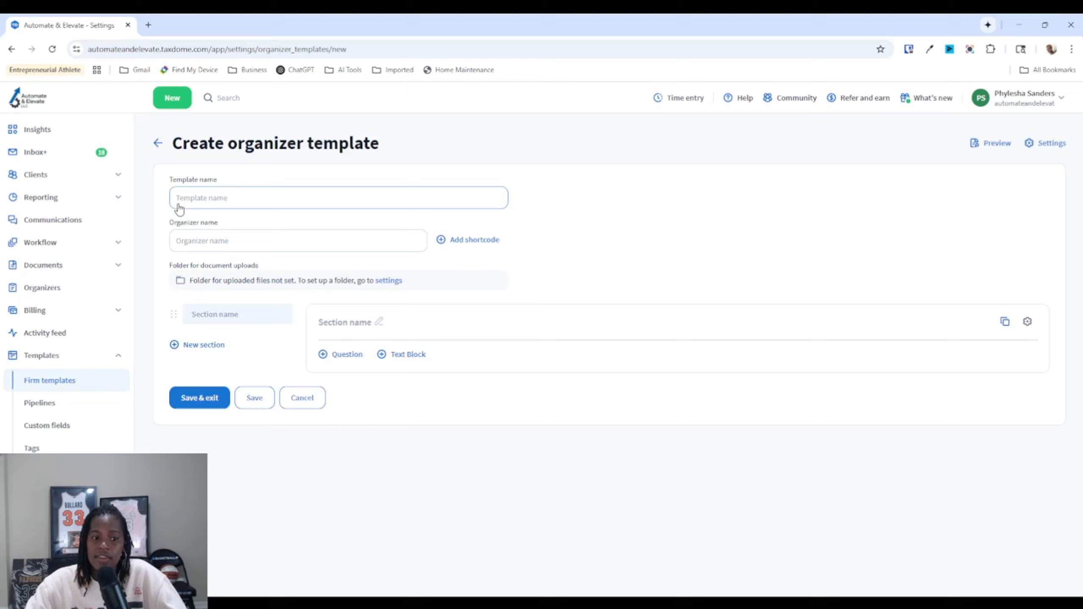
{"action": "left_click", "coordinate": [227, 203]}
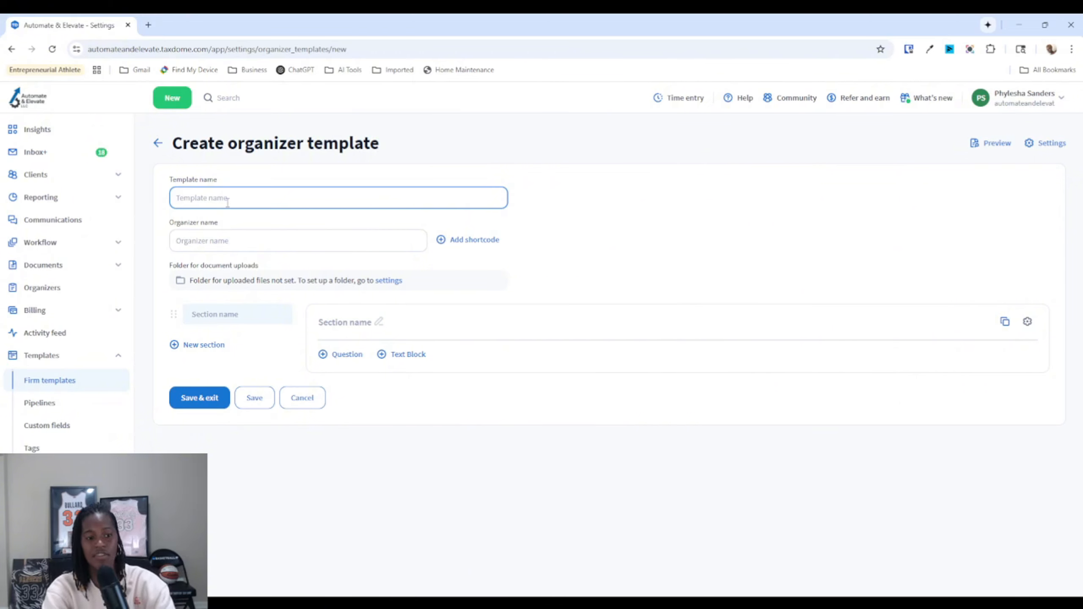
{"action": "type", "text": "D"}
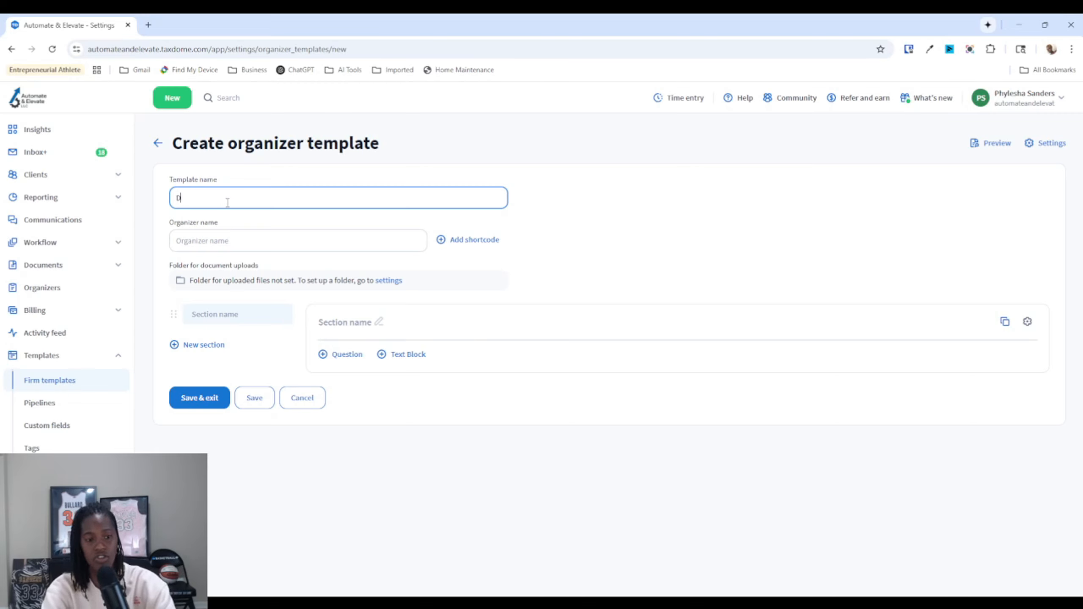
{"action": "type", "text": "ocument Up"}
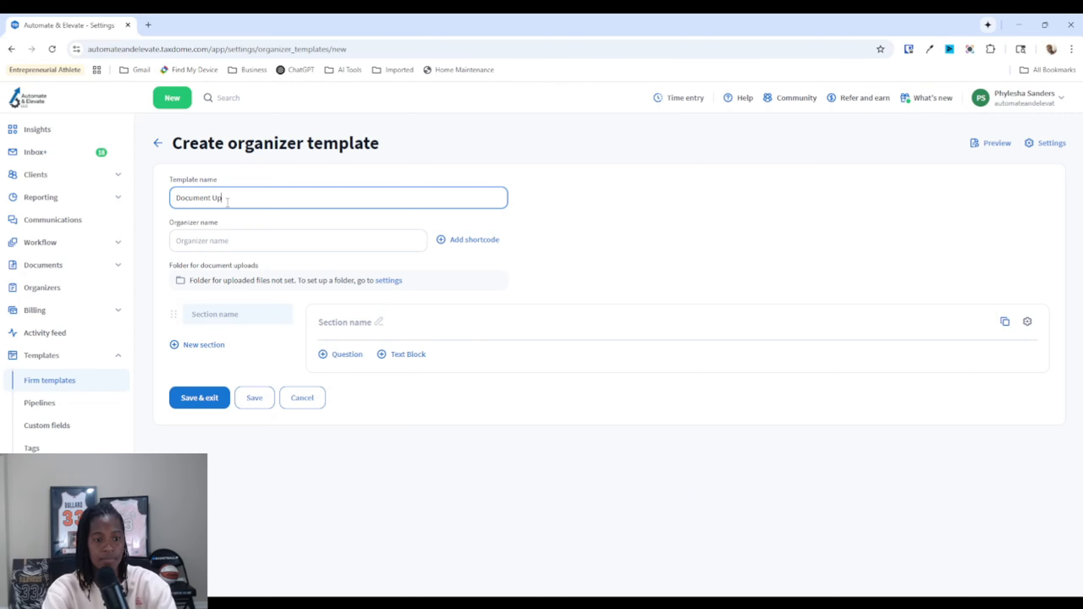
{"action": "type", "text": "loa"}
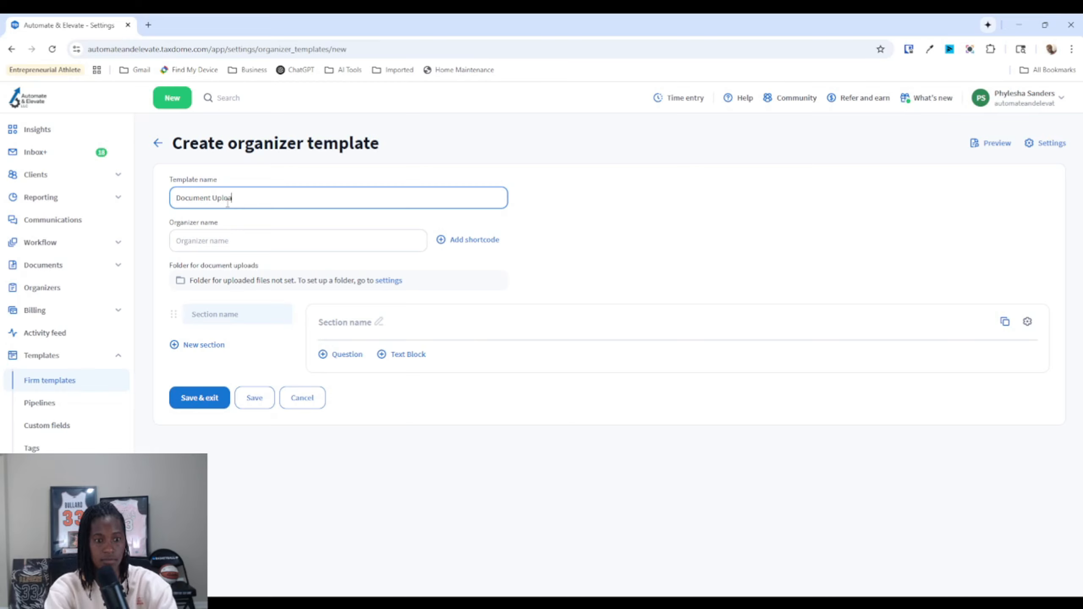
{"action": "type", "text": "d Organizer"}
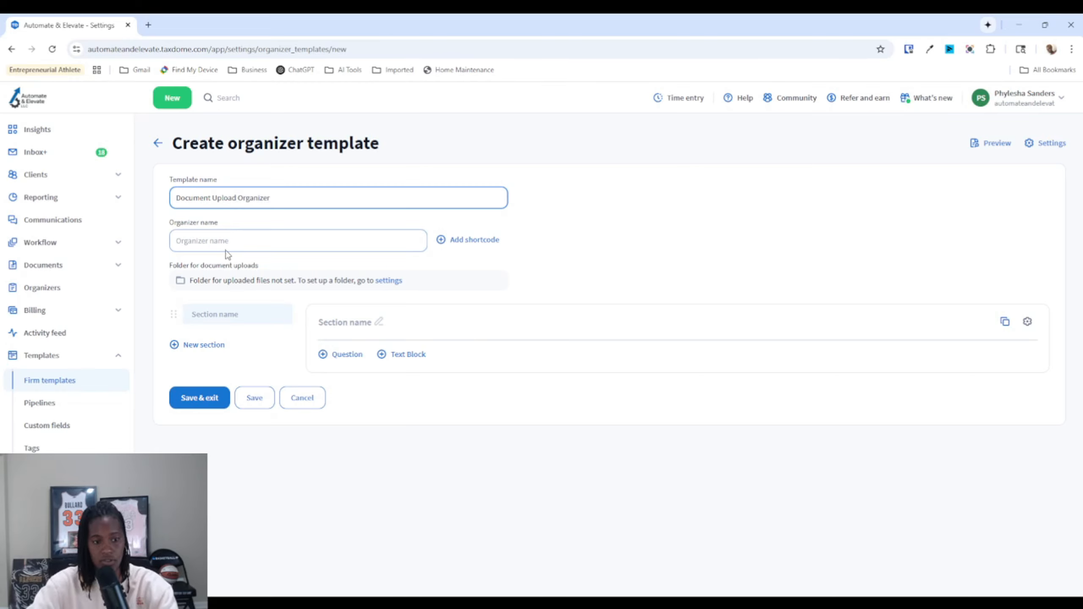
Step: Set the organizer name to the last year and account name shortcodes followed by "Organizer"
{"action": "left_click", "coordinate": [225, 243]}
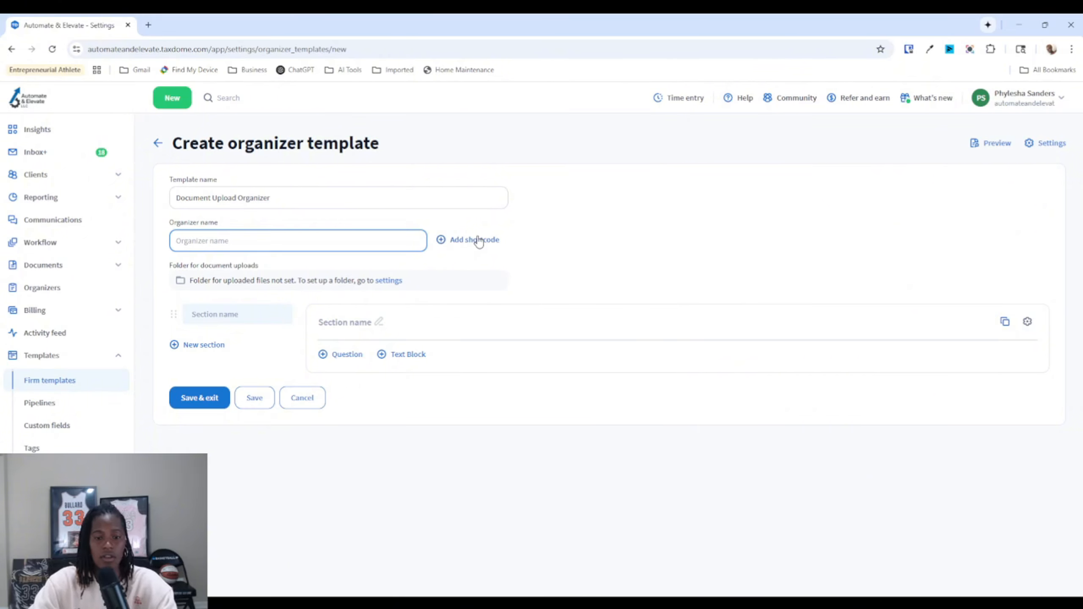
{"action": "left_click", "coordinate": [479, 241]}
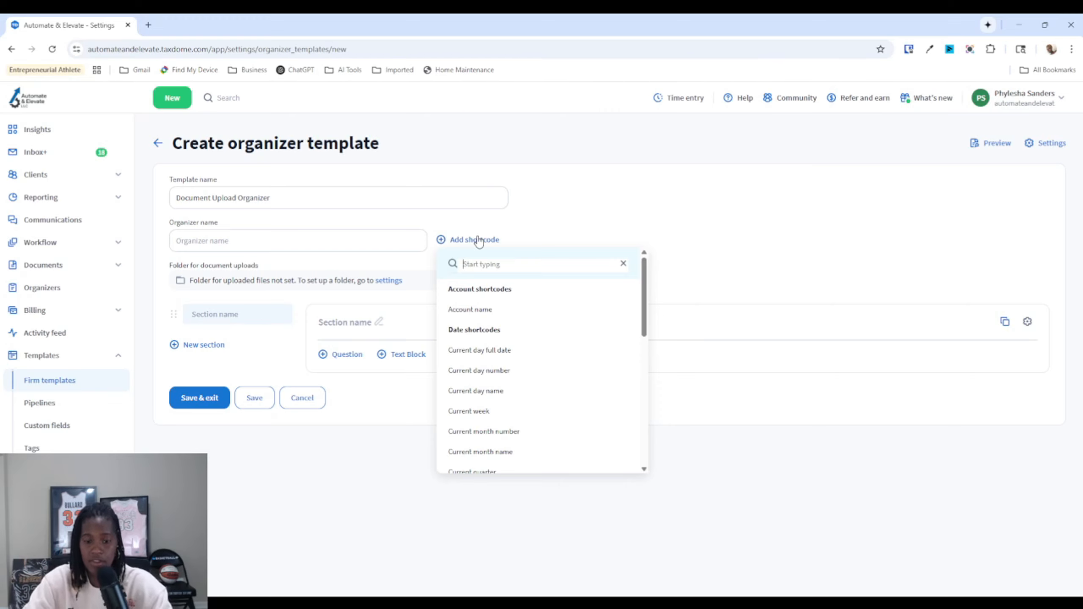
{"action": "scroll", "coordinate": [510, 399], "scroll_direction": "down", "scroll_amount": 4}
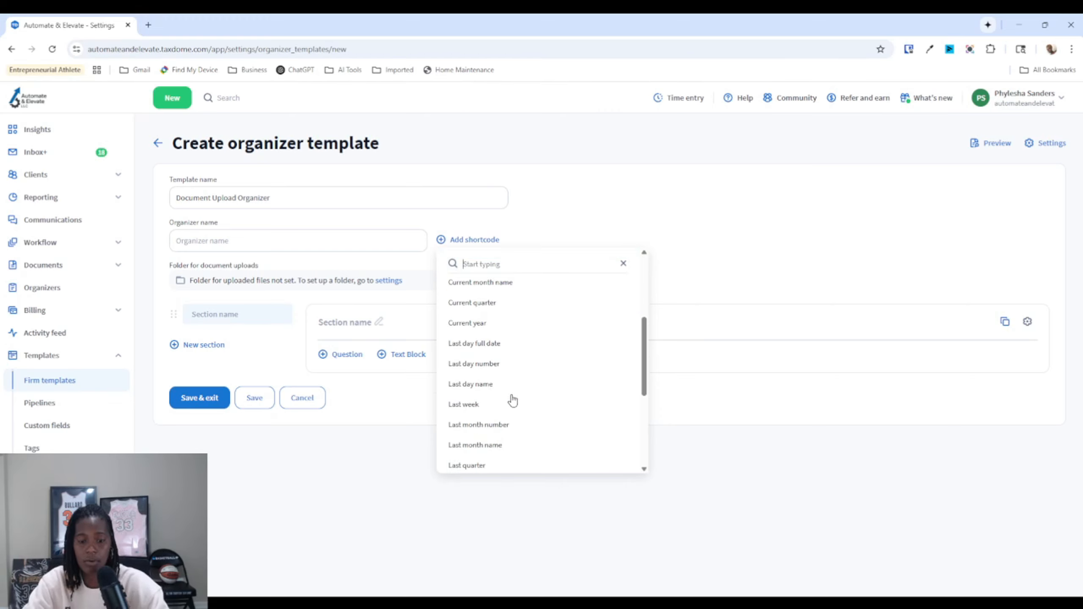
{"action": "scroll", "coordinate": [512, 400], "scroll_direction": "down", "scroll_amount": 1}
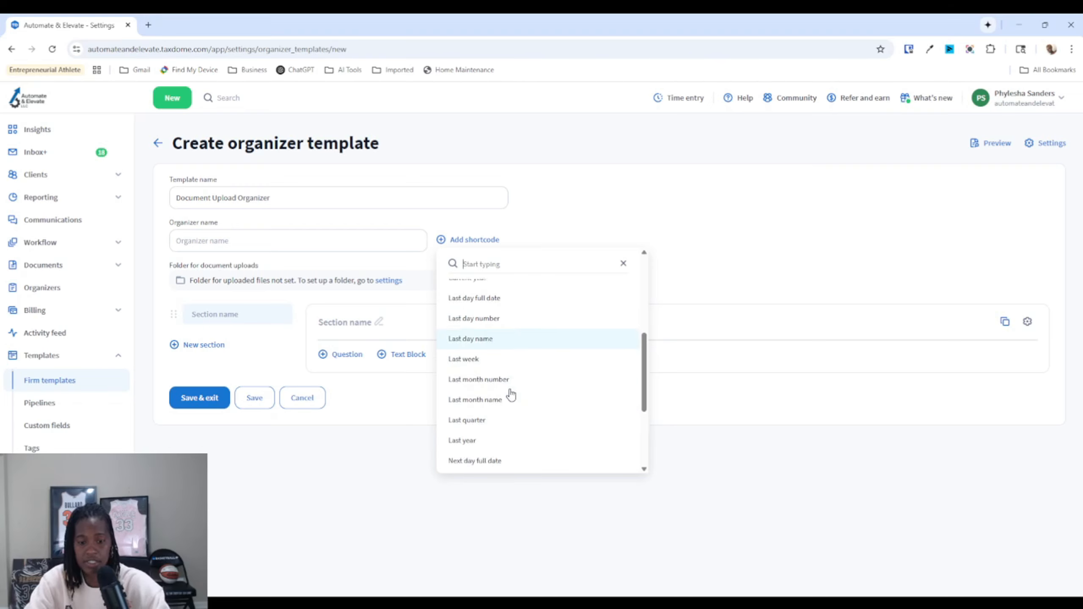
{"action": "scroll", "coordinate": [510, 396], "scroll_direction": "down", "scroll_amount": 3}
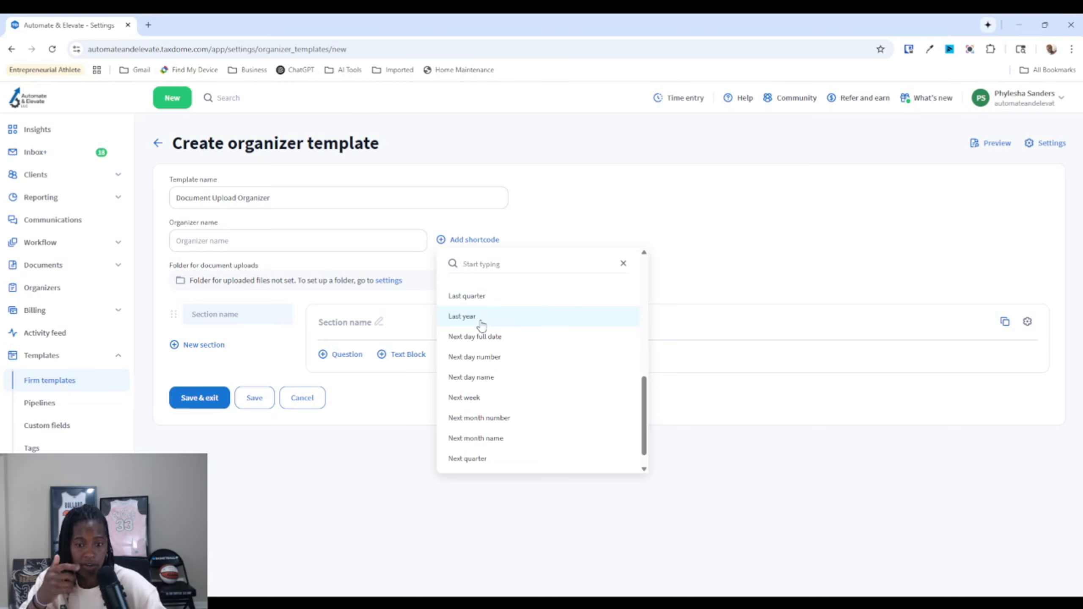
{"action": "left_click", "coordinate": [462, 317]}
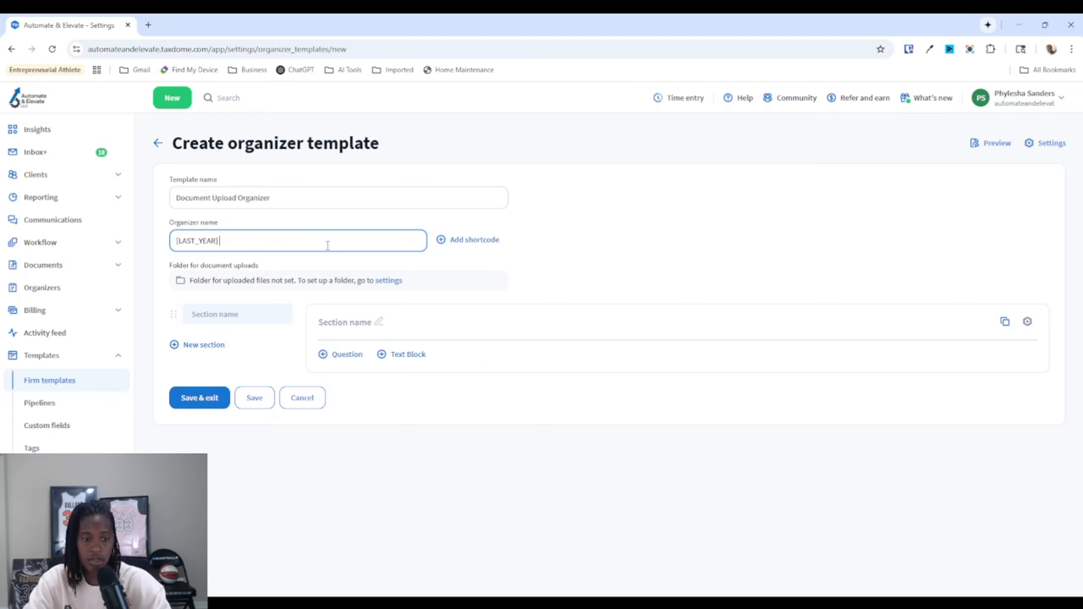
{"action": "left_click", "coordinate": [481, 240]}
{"action": "scroll", "coordinate": [490, 324], "scroll_direction": "up", "scroll_amount": 5}
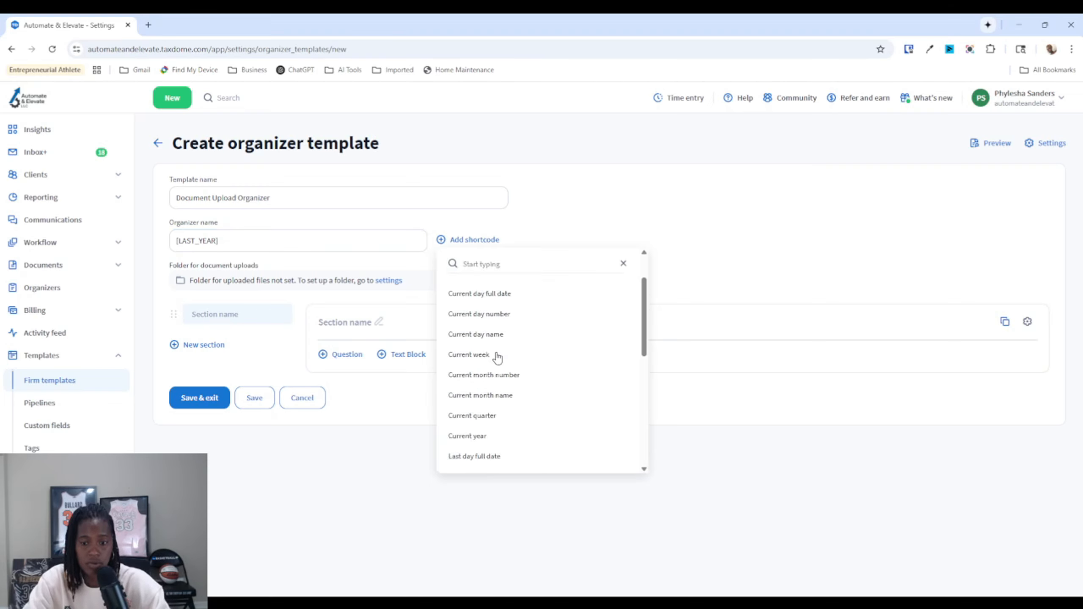
{"action": "left_click", "coordinate": [444, 308]}
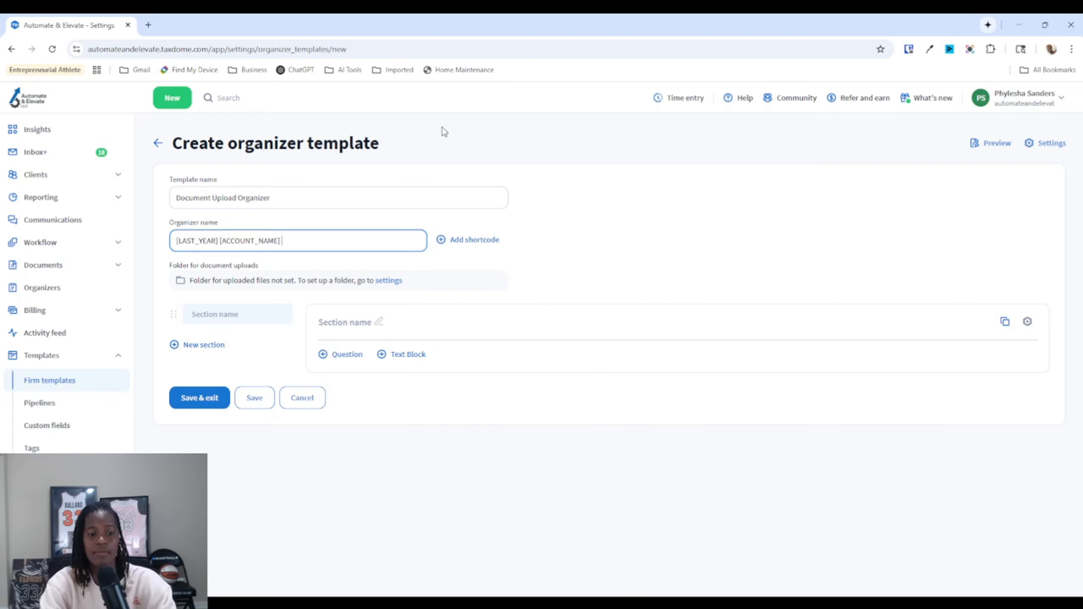
{"action": "type", "text": "Org"}
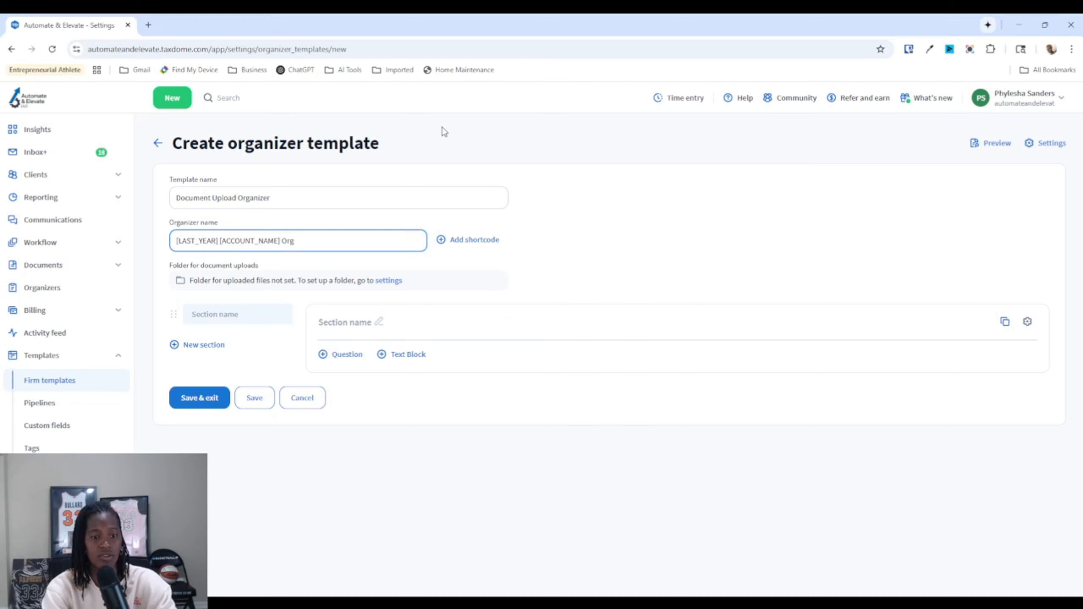
{"action": "type", "text": "anizer"}
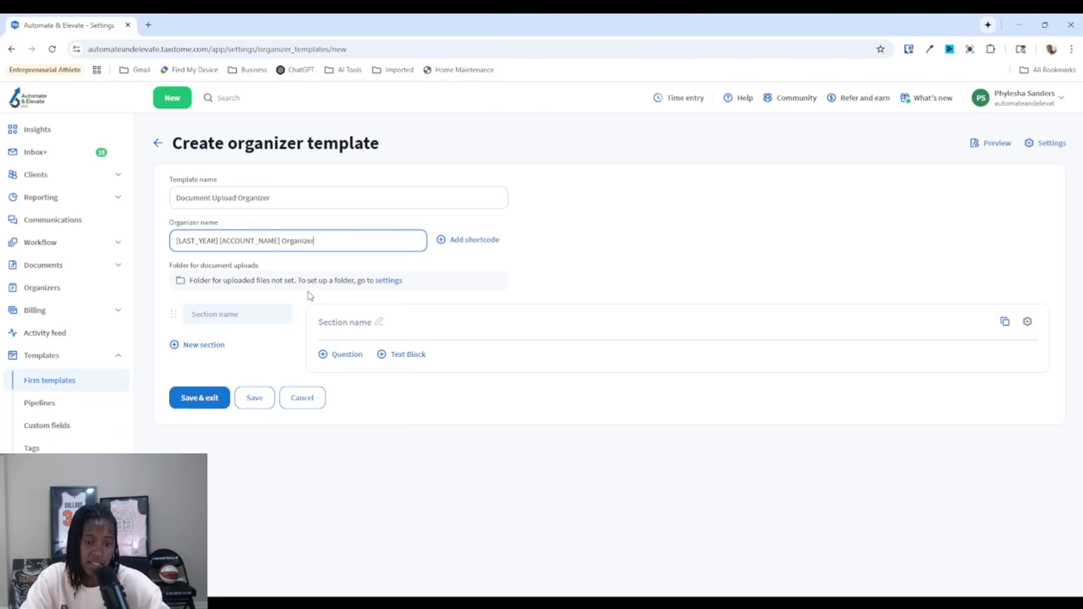
Step: Enable a custom destination folder for document uploads and name it with the last year shortcode followed by "Client Documents"
{"action": "left_click", "coordinate": [392, 281]}
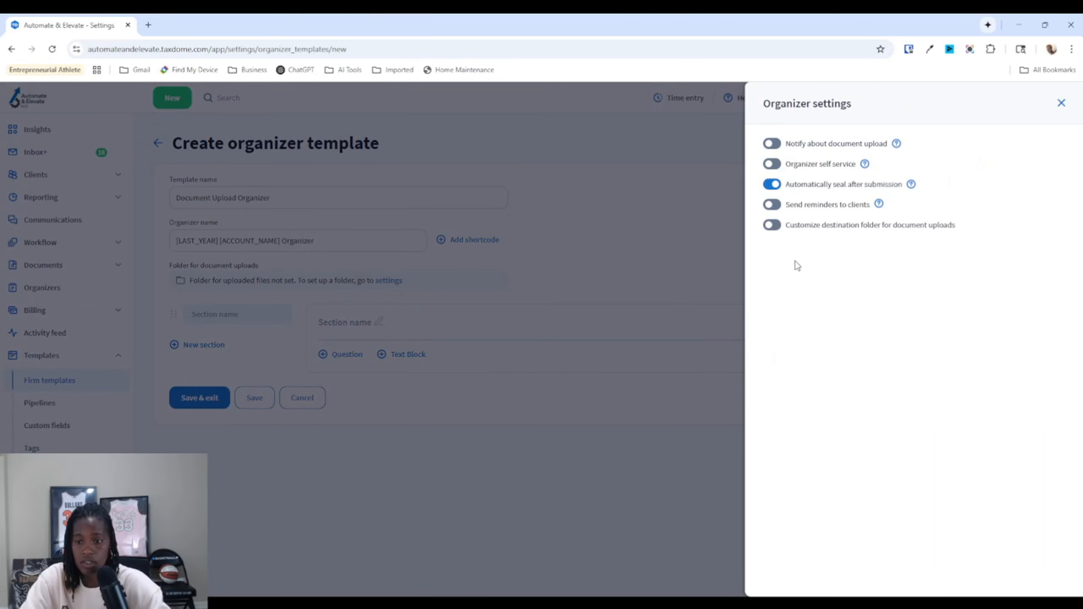
{"action": "left_click", "coordinate": [772, 224]}
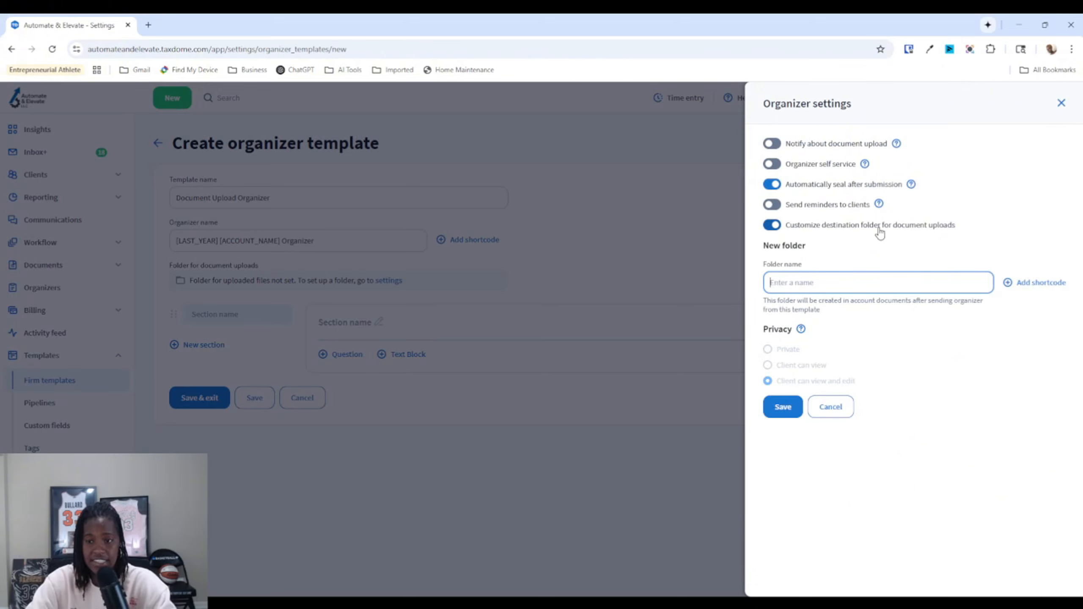
{"action": "left_click", "coordinate": [865, 292]}
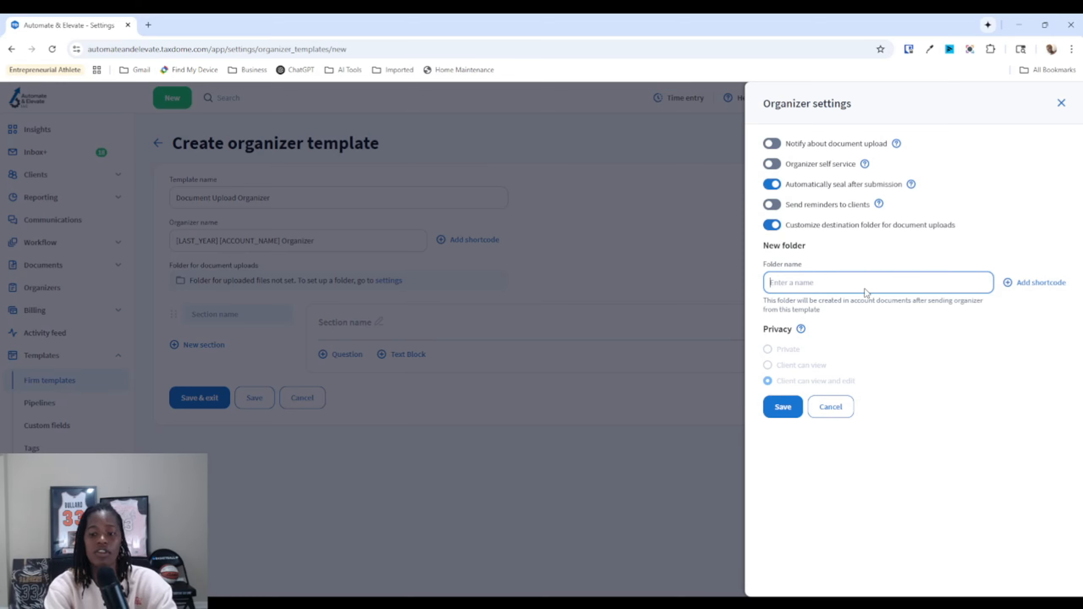
{"action": "left_click", "coordinate": [1053, 284]}
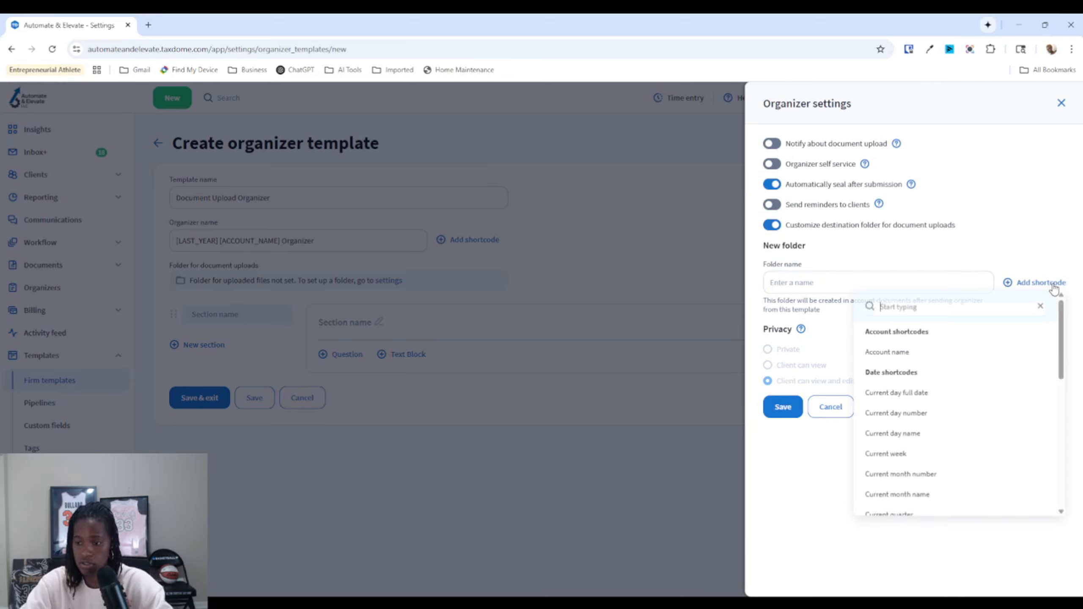
{"action": "scroll", "coordinate": [960, 461], "scroll_direction": "down", "scroll_amount": 4}
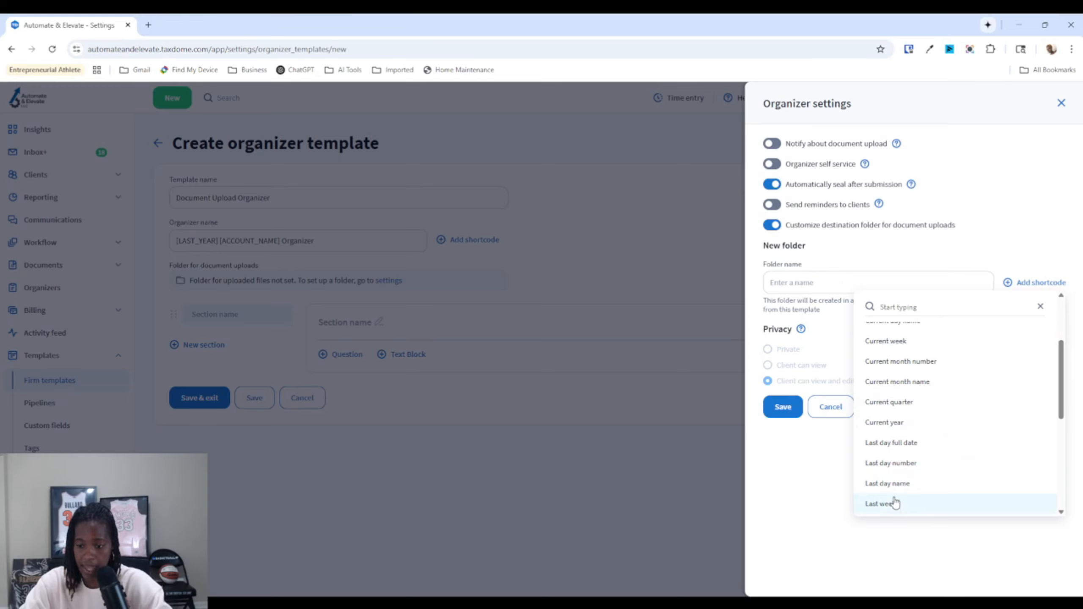
{"action": "left_click", "coordinate": [901, 471]}
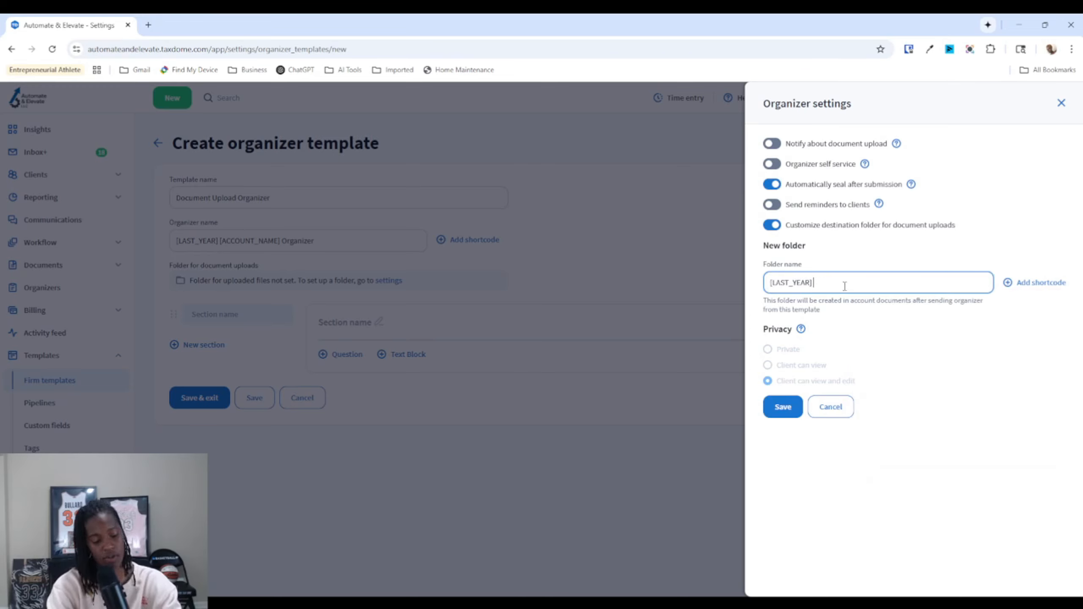
{"action": "type", "text": "Client"}
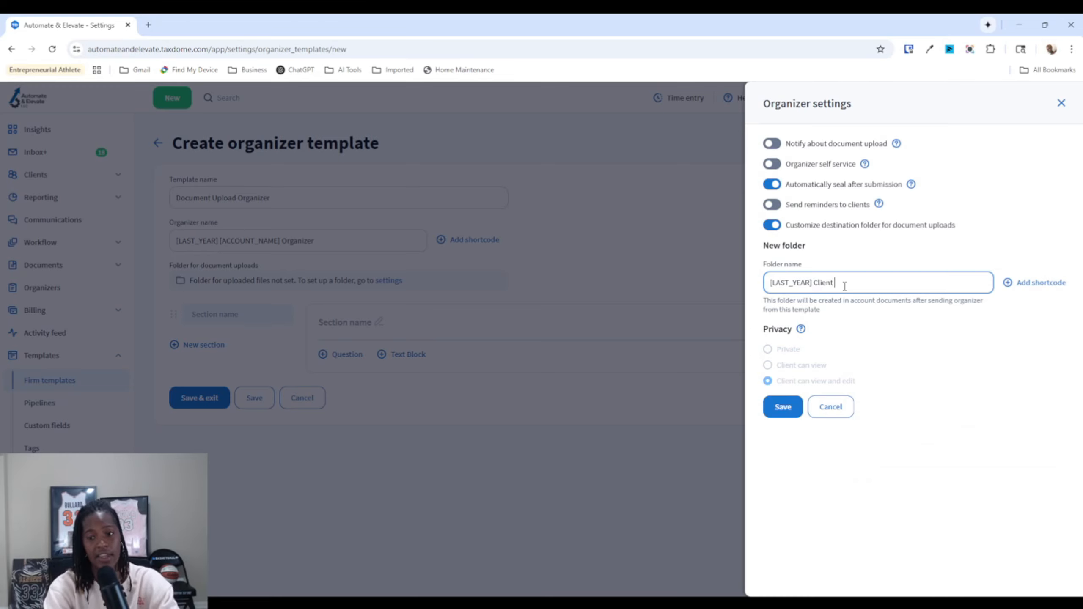
{"action": "type", "text": " Documents"}
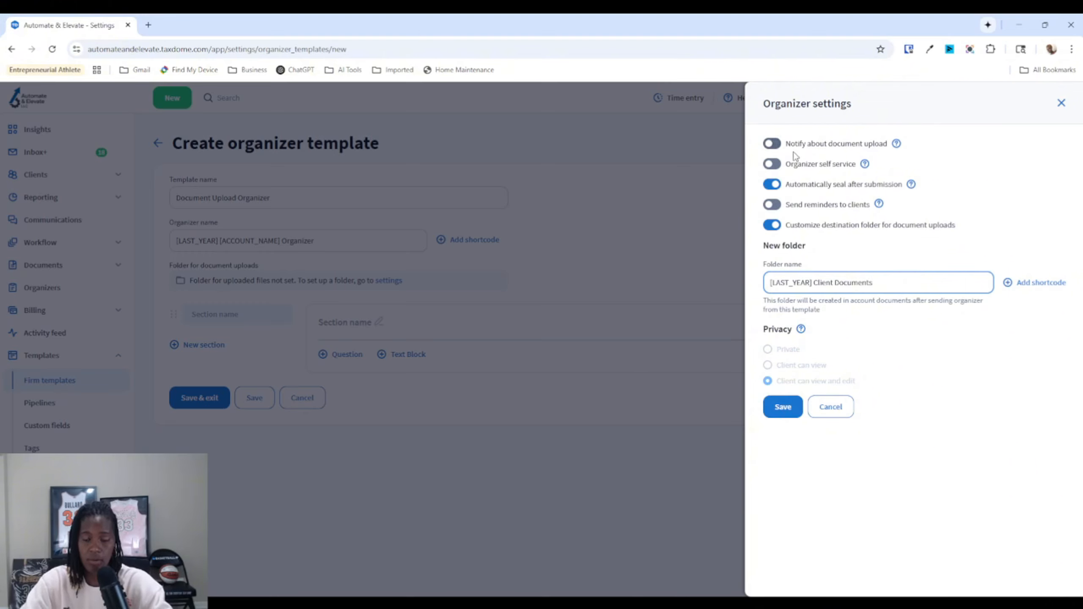
Step: Configure and save the organizer settings with document upload notifications on, automatic sealing after submission off, and 3 client reminders
{"action": "left_click", "coordinate": [772, 143]}
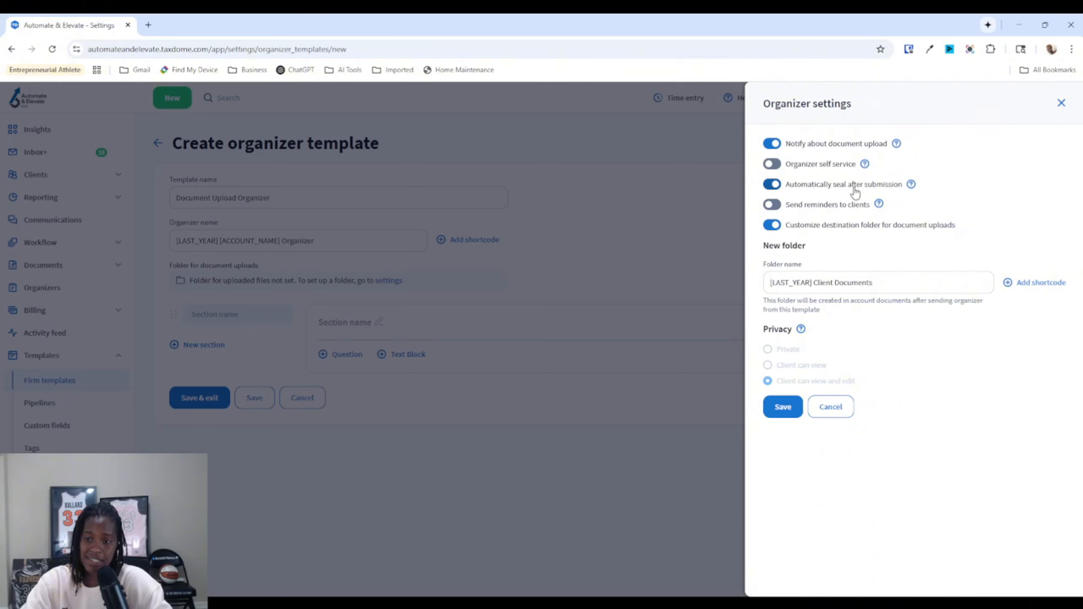
{"action": "left_click", "coordinate": [793, 189]}
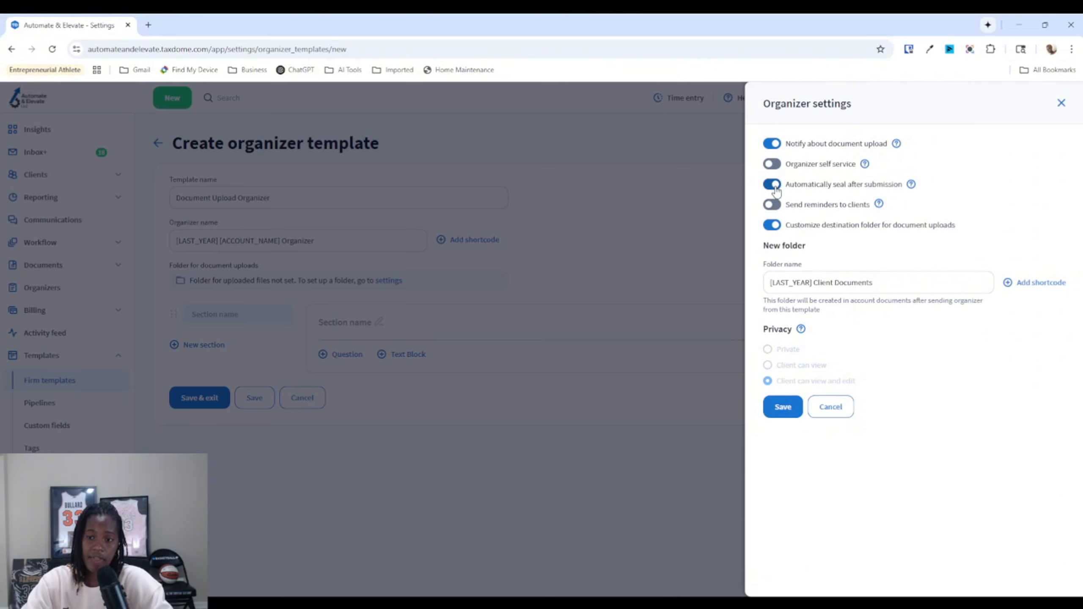
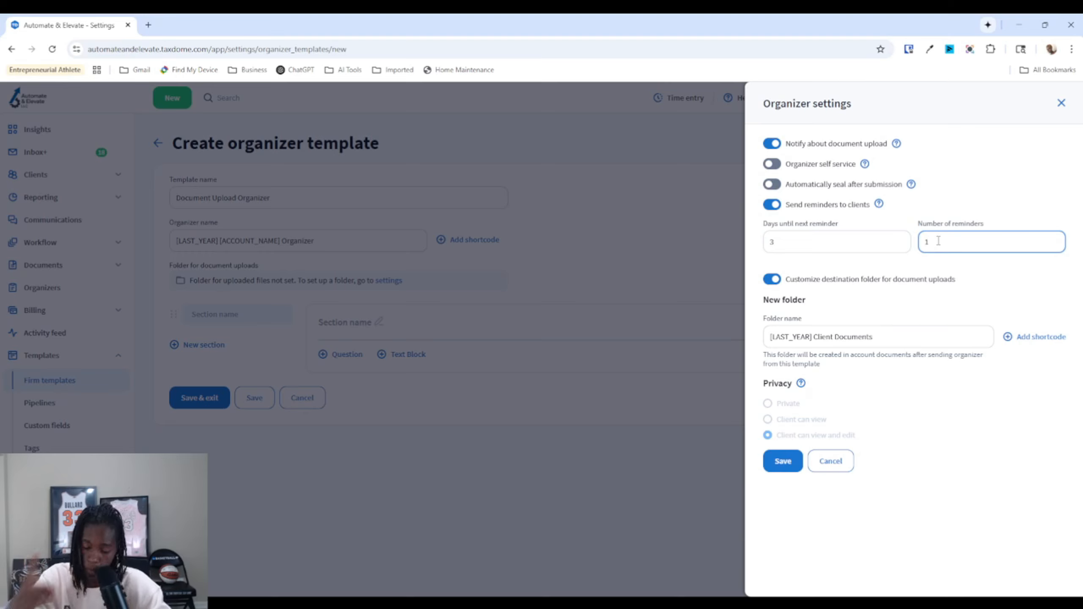
{"action": "key", "text": "BackSpace"}
{"action": "type", "text": "3"}
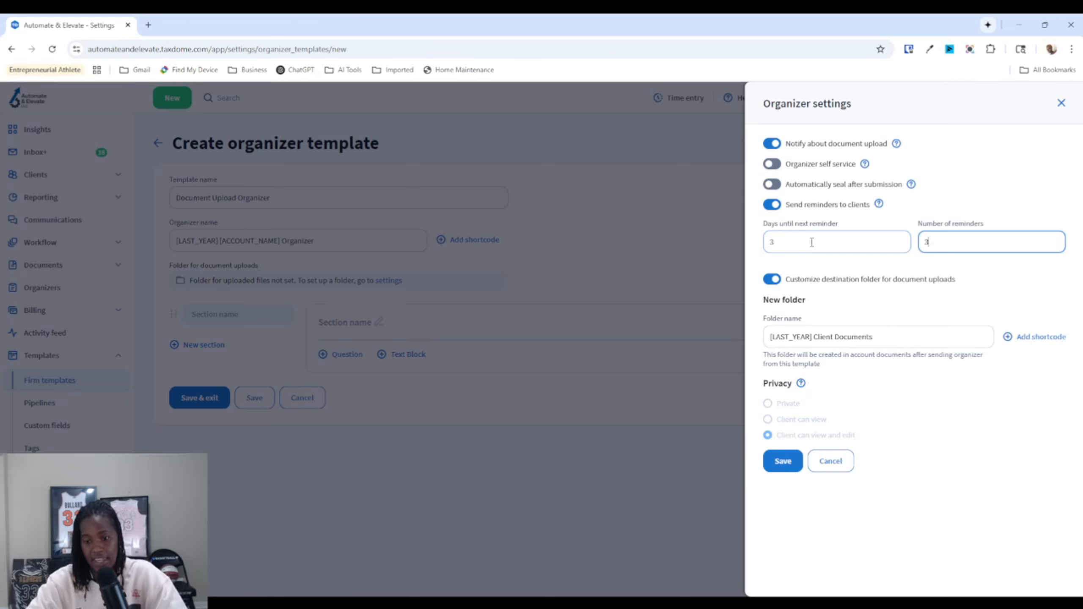
{"action": "left_click", "coordinate": [780, 462]}
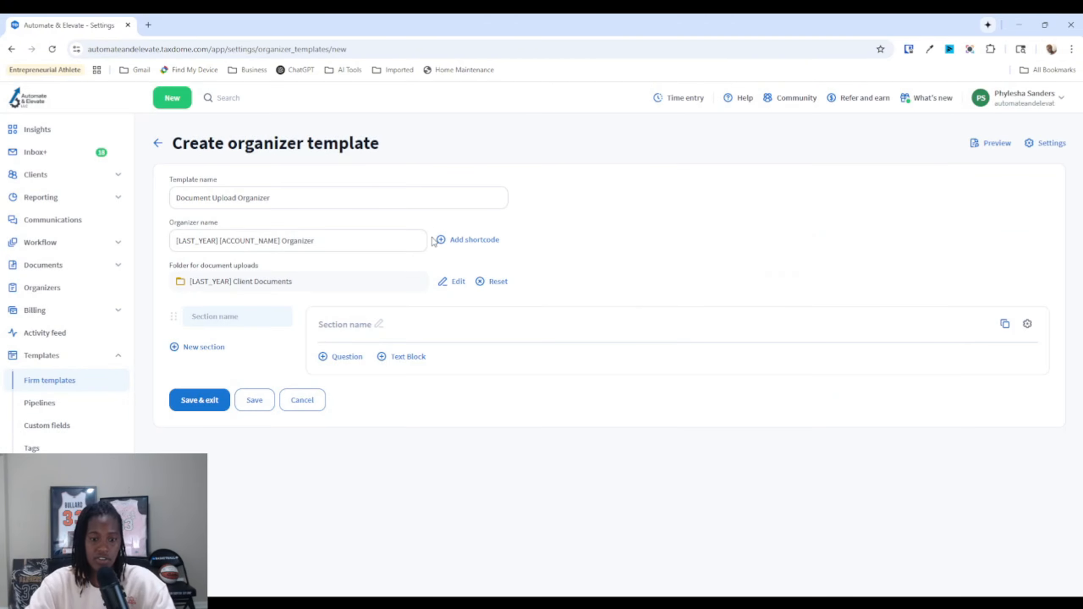
Step: Name the template's first section "Personal Information"
{"action": "left_click", "coordinate": [355, 329]}
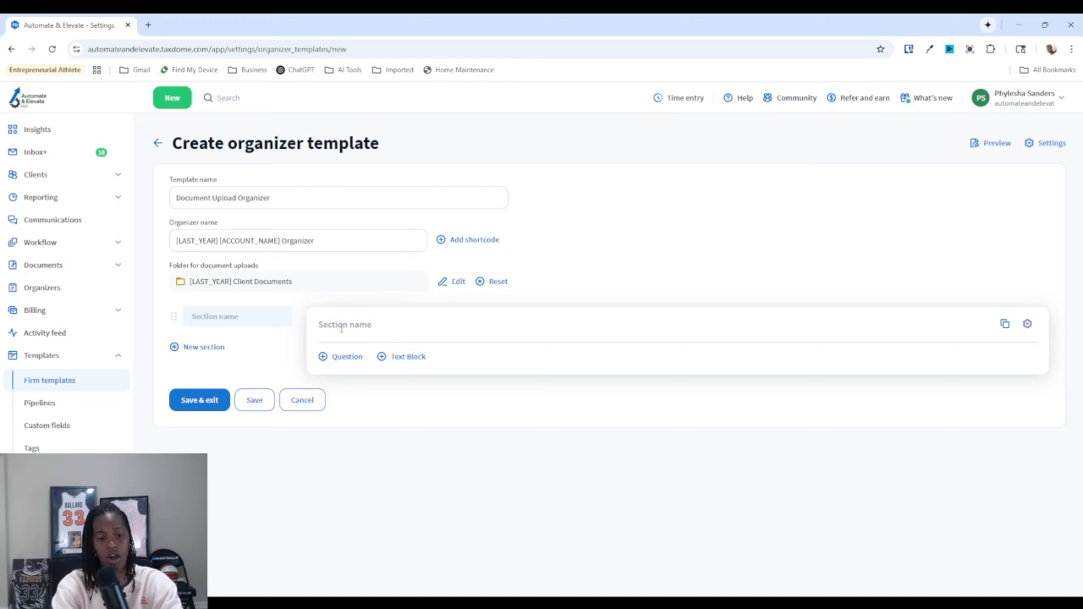
{"action": "left_click", "coordinate": [341, 328]}
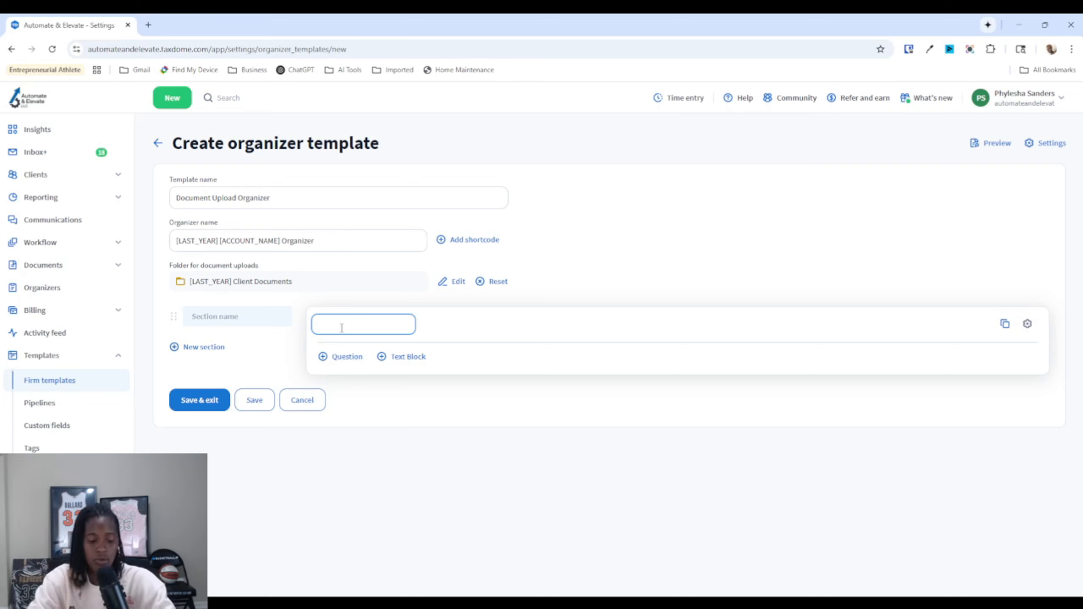
{"action": "type", "text": "Per"}
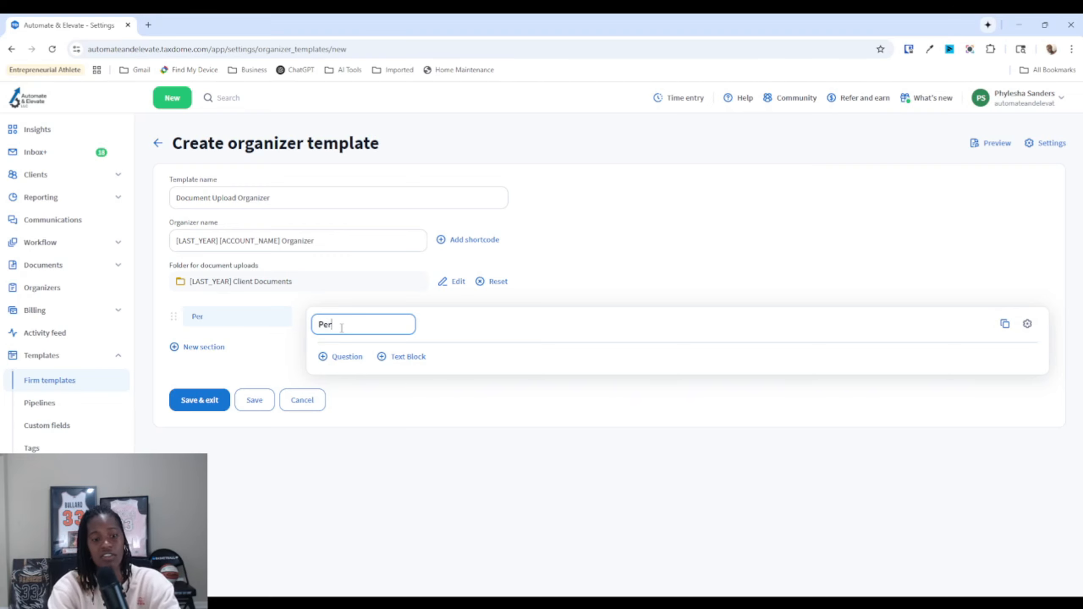
{"action": "type", "text": "sonal Information"}
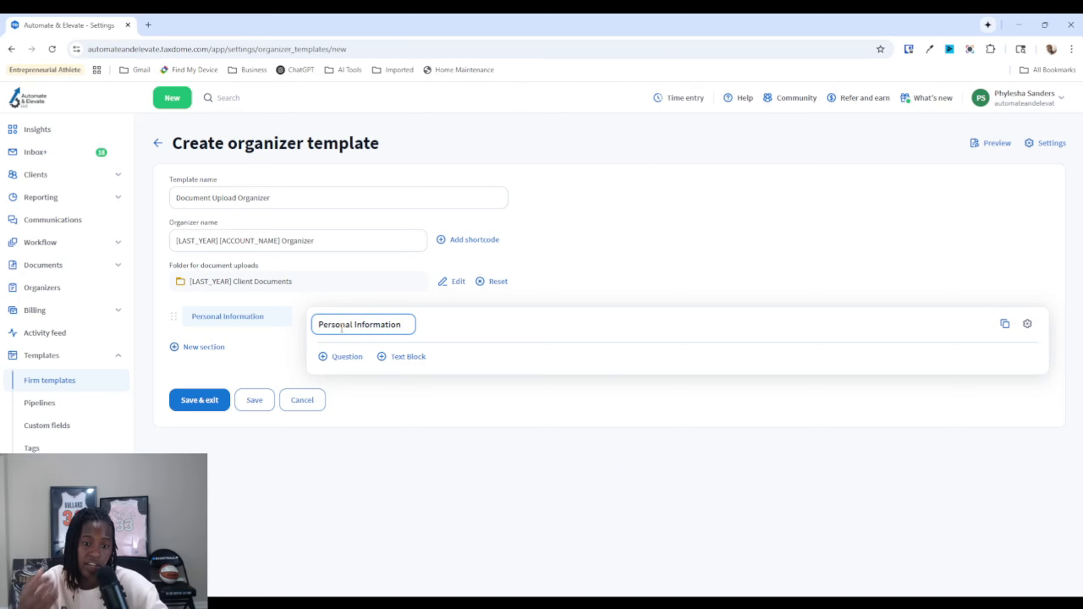
Step: Add a text entry question reading "Full Name" to the Personal Information section
{"action": "left_click", "coordinate": [363, 357]}
{"action": "left_click", "coordinate": [362, 385]}
{"action": "left_click", "coordinate": [364, 373]}
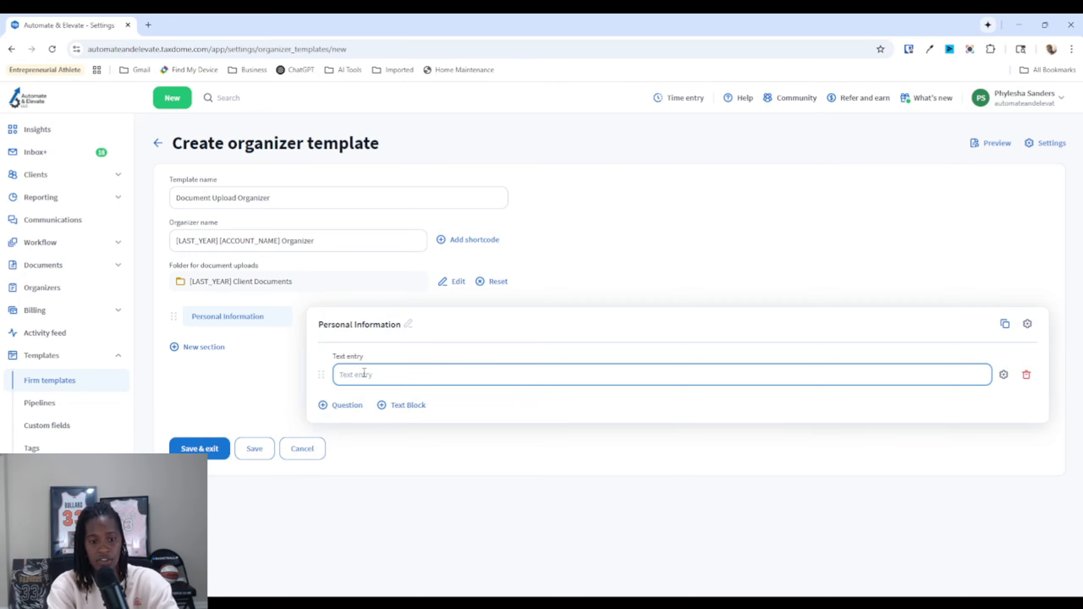
{"action": "type", "text": "Full Name"}
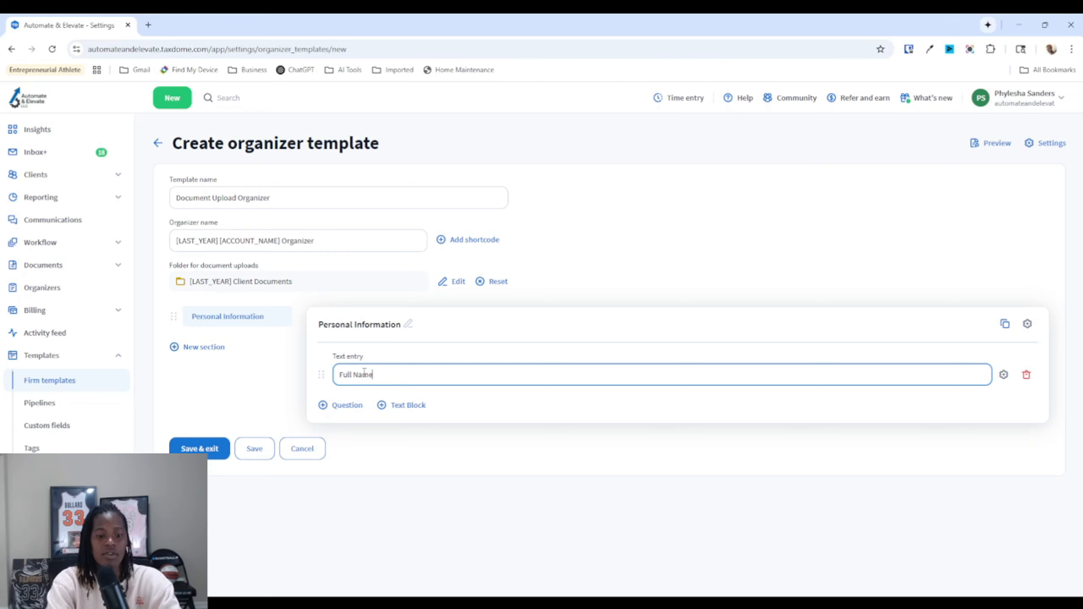
Step: Add a text entry question reading "Address" below Full Name in the Personal Information section
{"action": "left_click", "coordinate": [348, 406]}
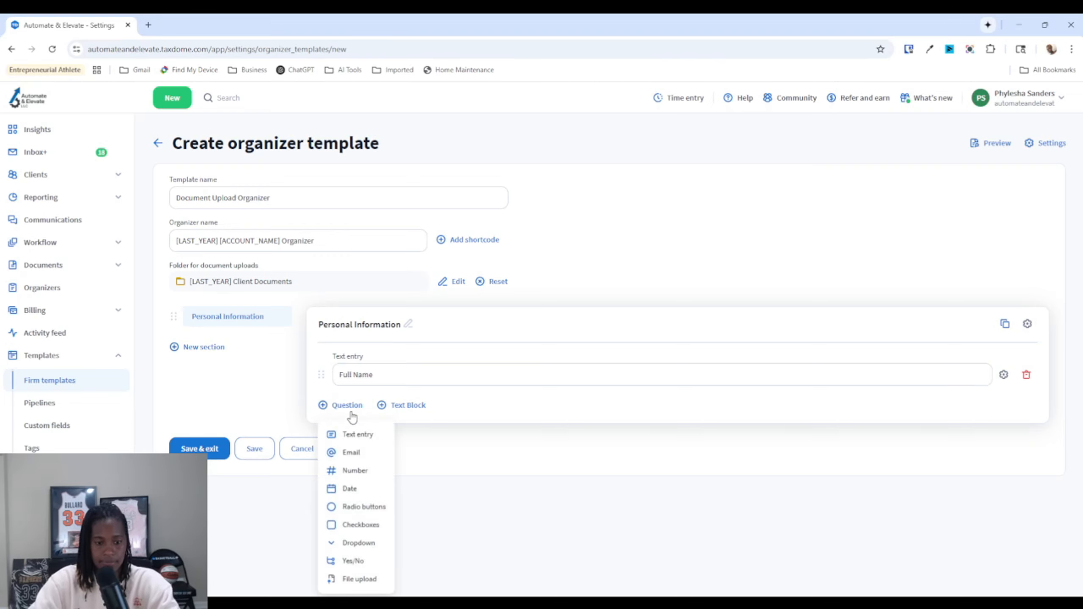
{"action": "left_click", "coordinate": [351, 435]}
{"action": "left_click", "coordinate": [360, 427]}
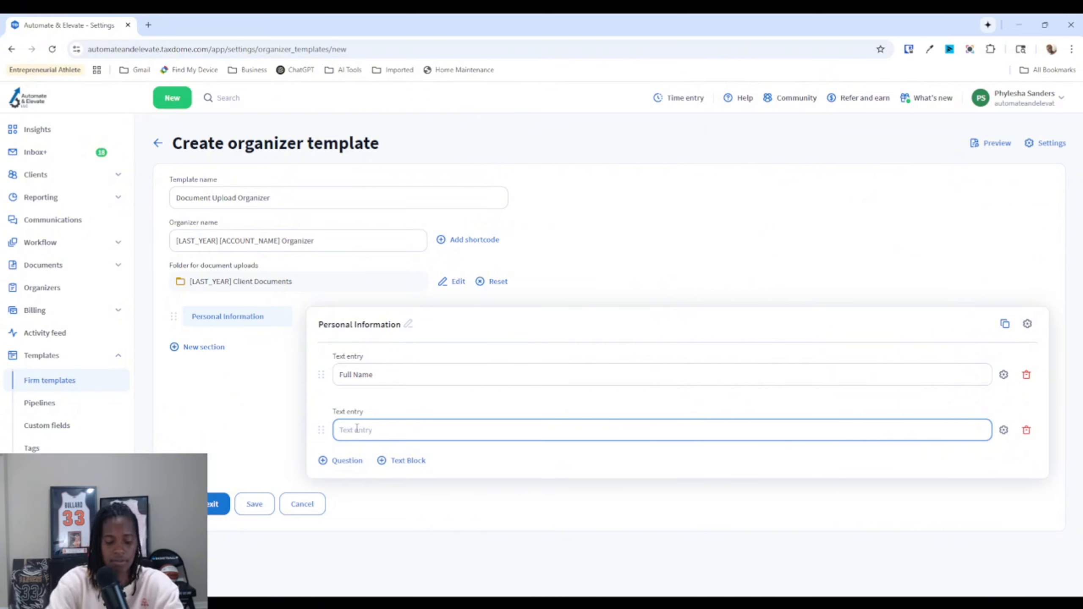
{"action": "type", "text": "Address"}
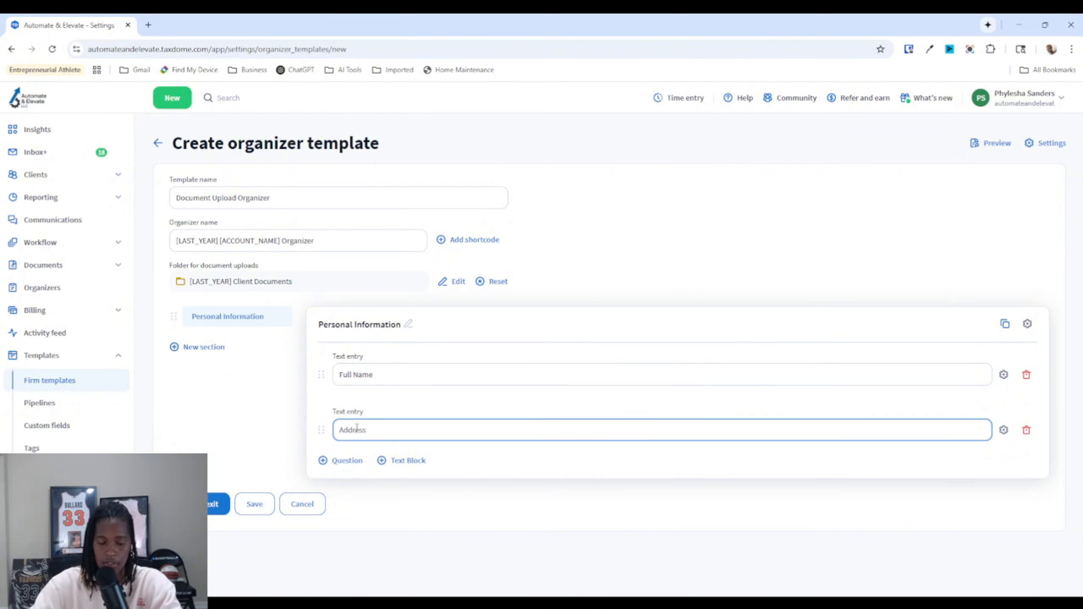
Step: Add a number question reading "Phone Number" to the Personal Information section
{"action": "left_click", "coordinate": [340, 462]}
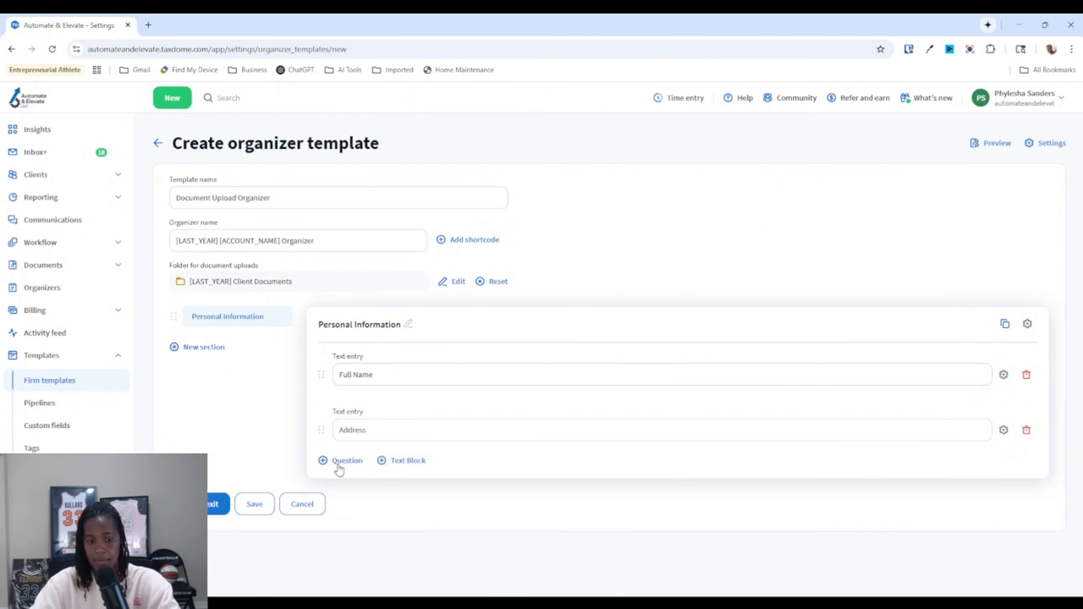
{"action": "left_click", "coordinate": [358, 324]}
{"action": "left_click", "coordinate": [408, 486]}
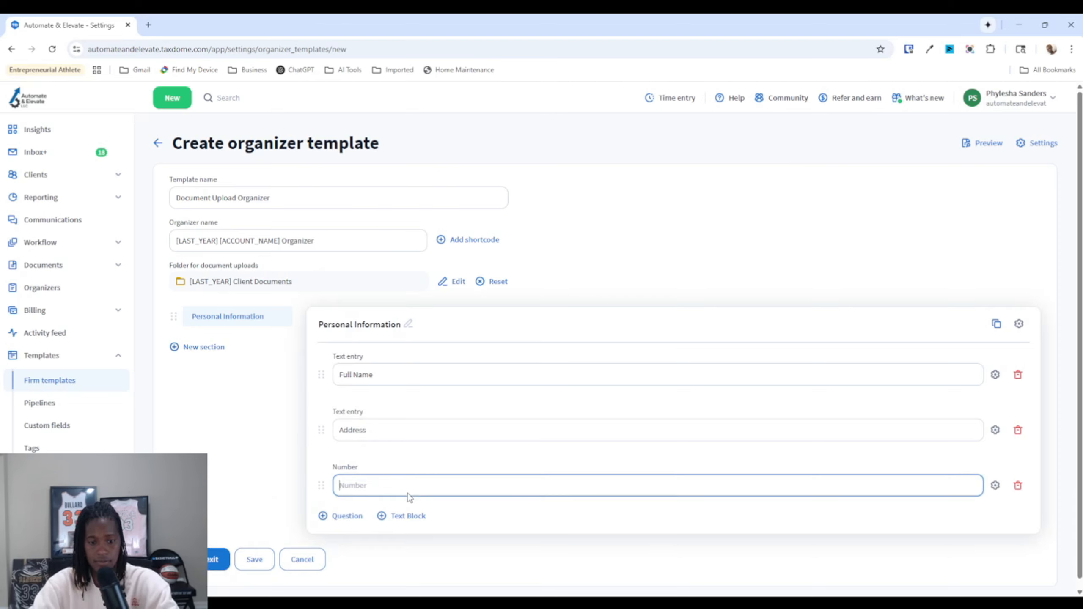
{"action": "type", "text": "Phone Number"}
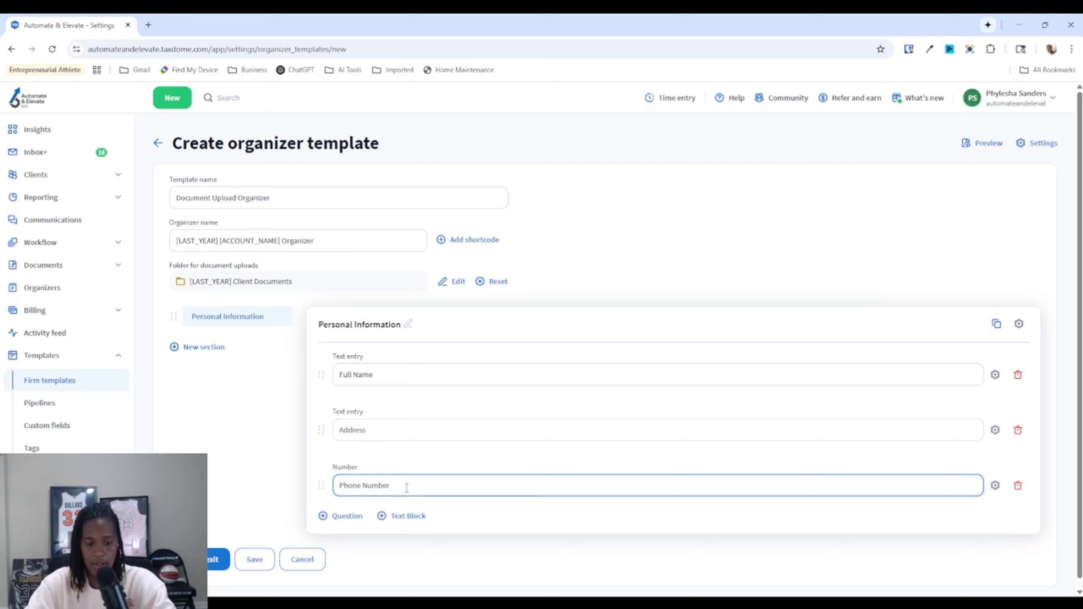
Step: Add a radio buttons question titled "Filing Status" below the Phone Number question
{"action": "left_click", "coordinate": [346, 516]}
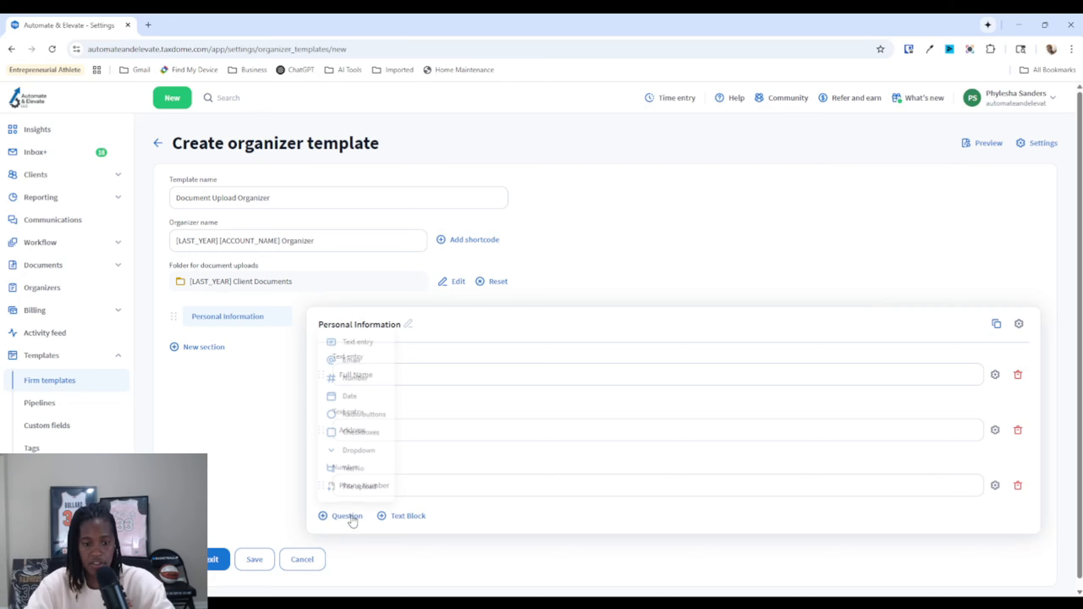
{"action": "left_click", "coordinate": [374, 417]}
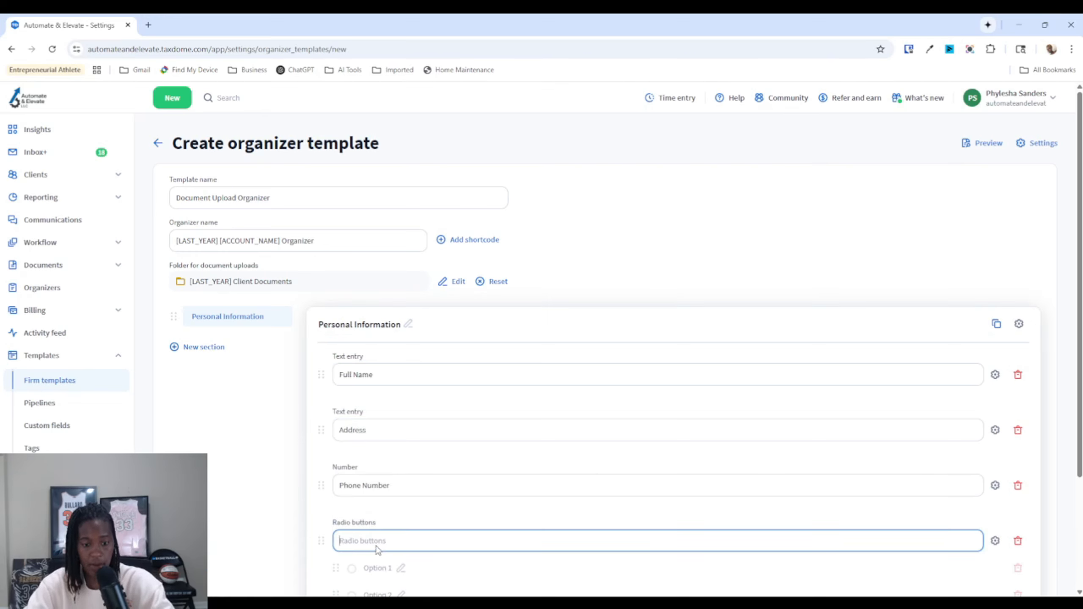
{"action": "type", "text": "Filing"}
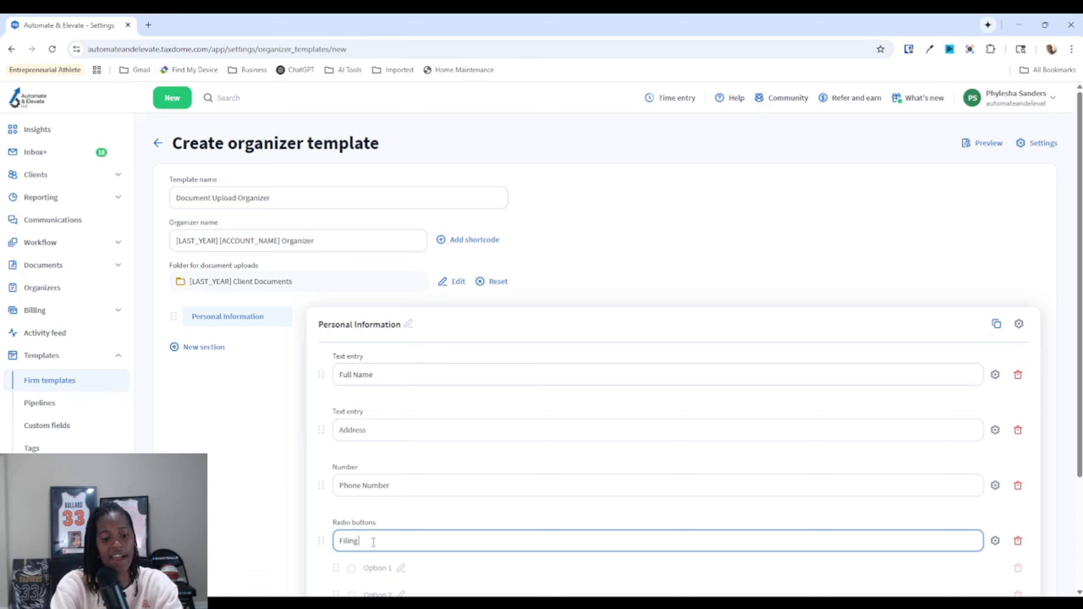
{"action": "type", "text": " Status"}
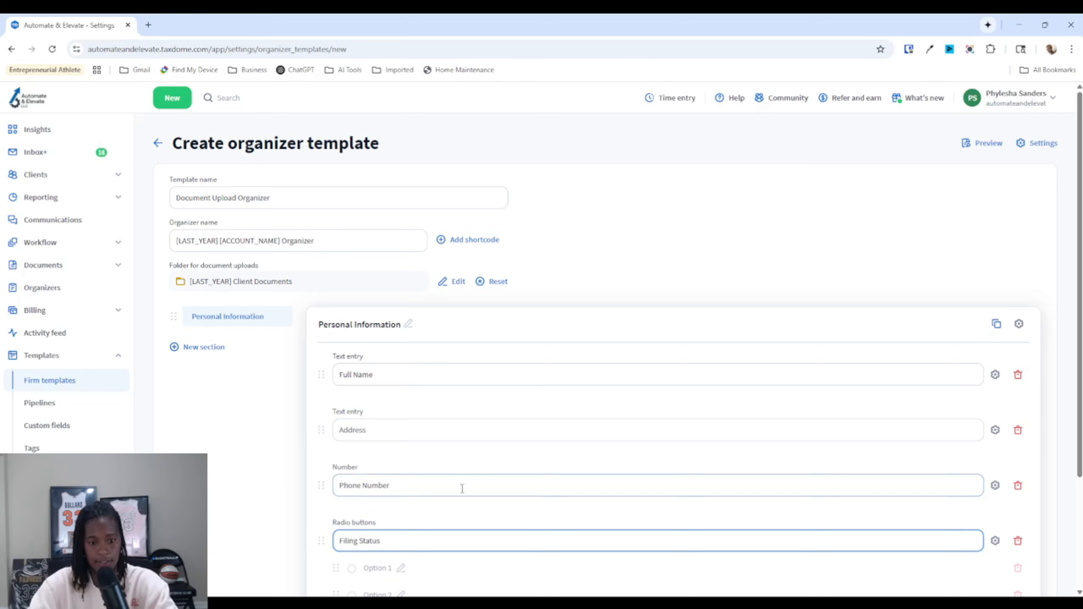
Step: Label the first two Filing Status options "Single" and "Head of Household"
{"action": "scroll", "coordinate": [462, 486], "scroll_direction": "down", "scroll_amount": 3}
{"action": "left_click", "coordinate": [396, 422]}
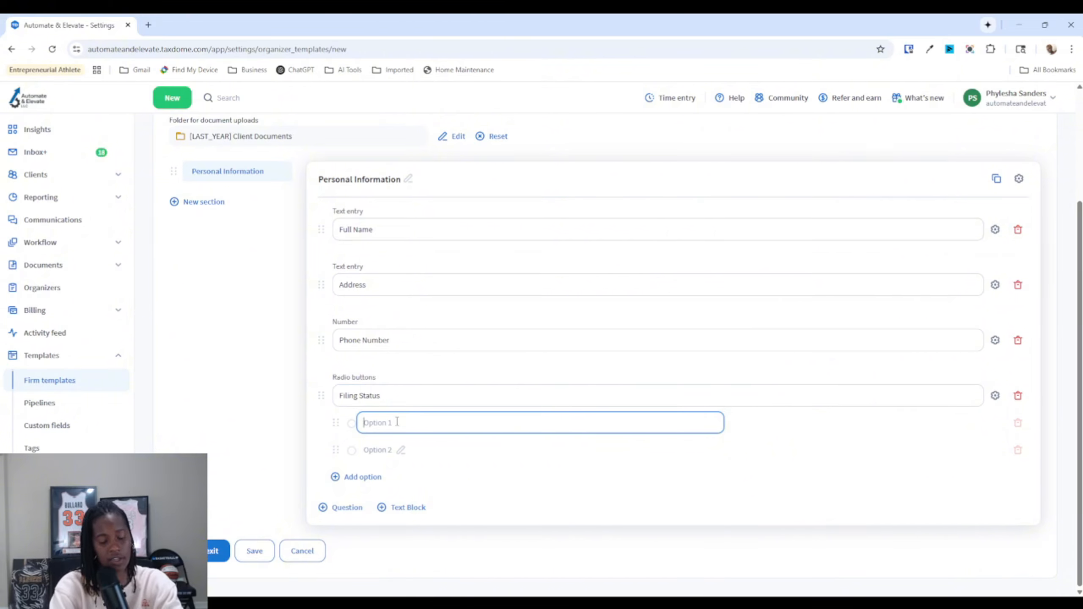
{"action": "type", "text": "Single"}
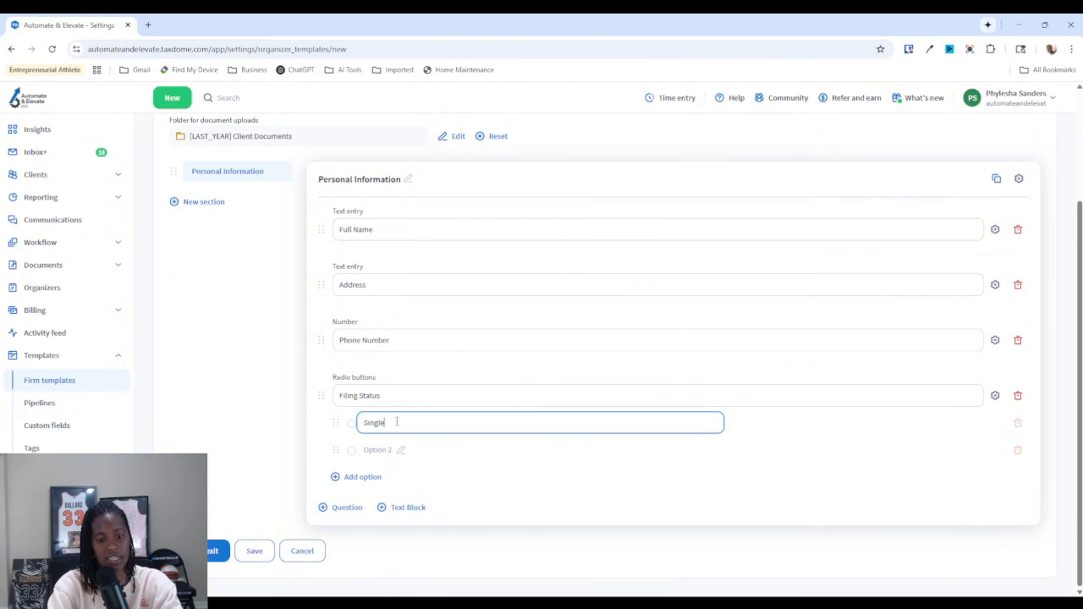
{"action": "left_click", "coordinate": [387, 452]}
{"action": "type", "text": "Head"}
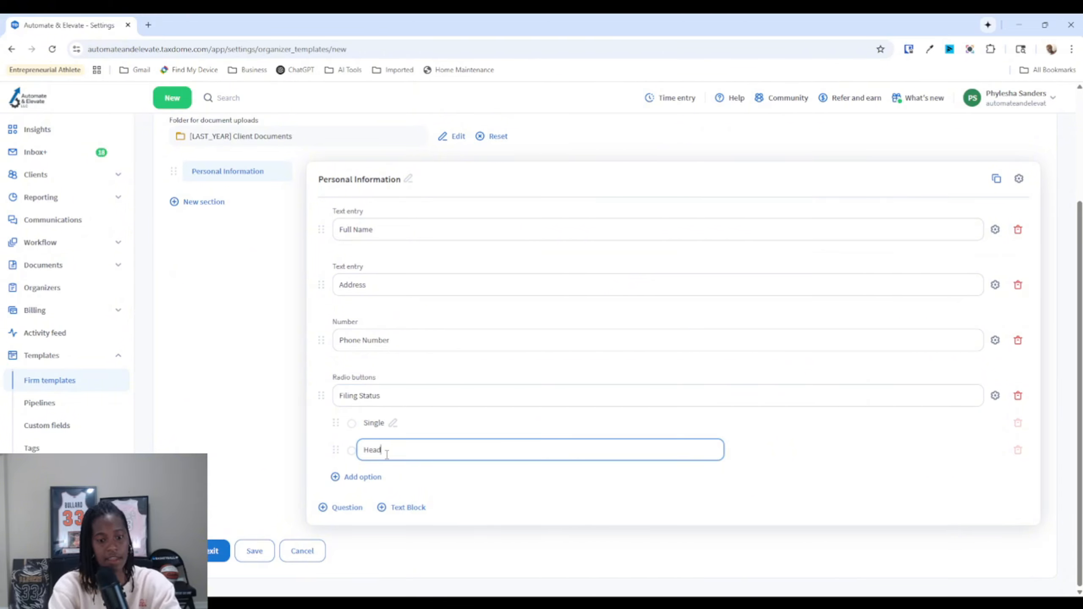
{"action": "type", "text": " of Household"}
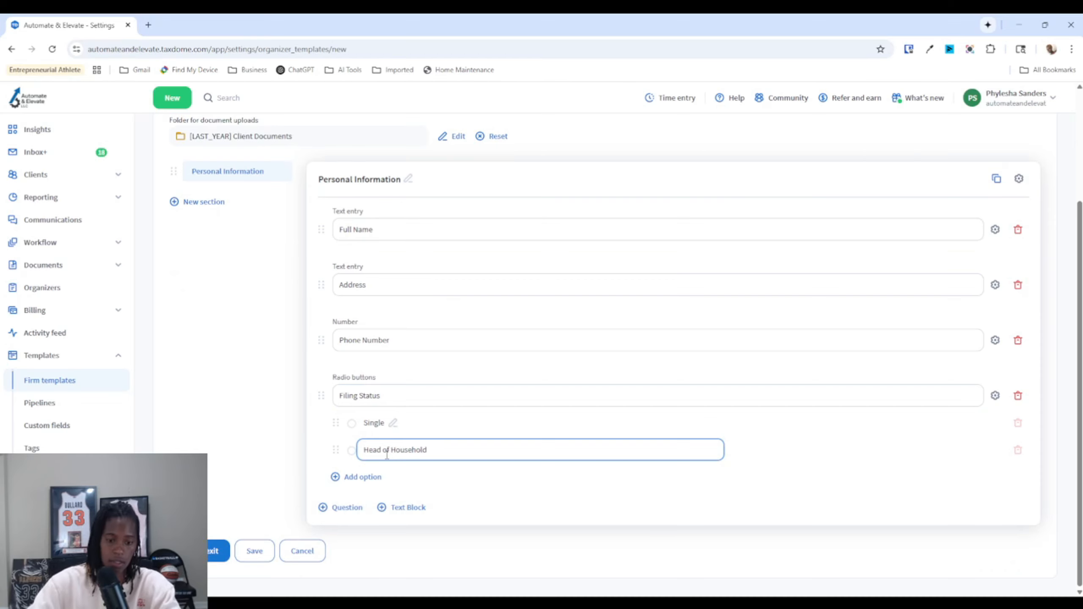
Step: Add a third Filing Status option reading "Married, filing jointly"
{"action": "left_click", "coordinate": [362, 478]}
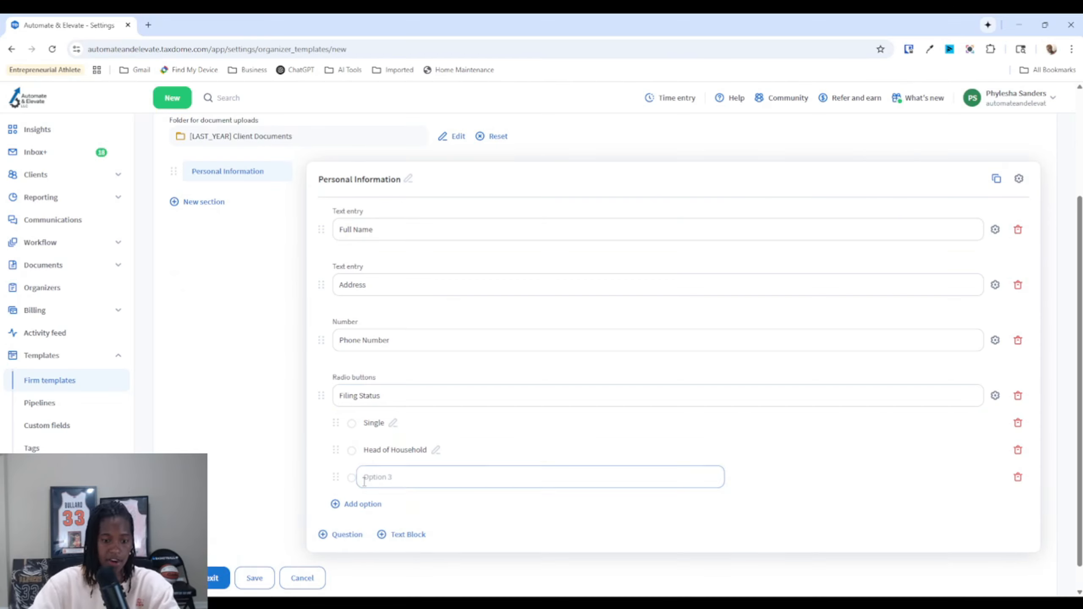
{"action": "left_click", "coordinate": [380, 475]}
{"action": "type", "text": "Ma"}
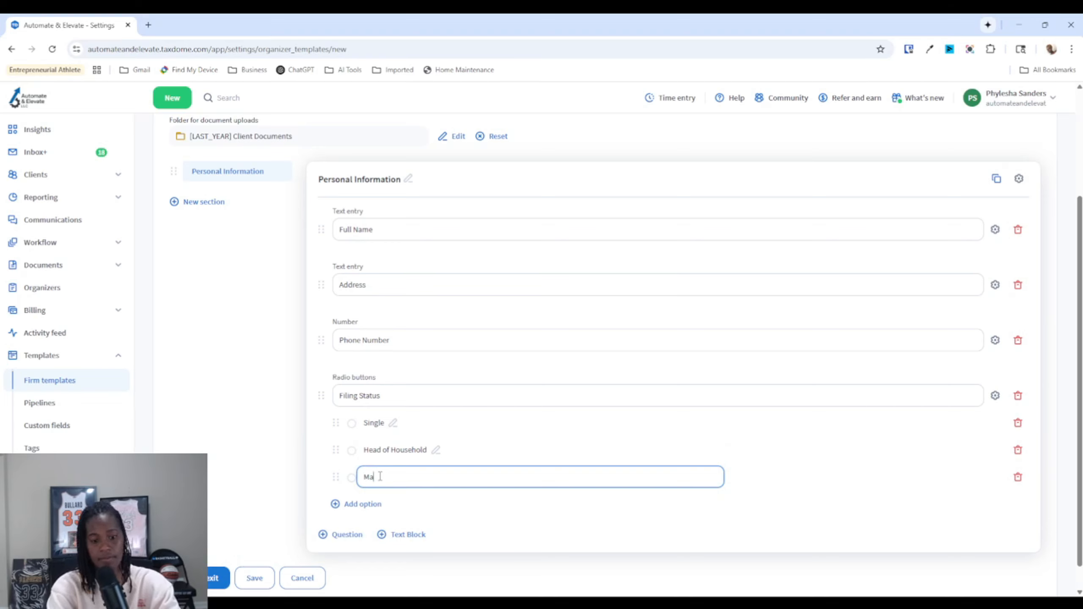
{"action": "type", "text": "rried,"}
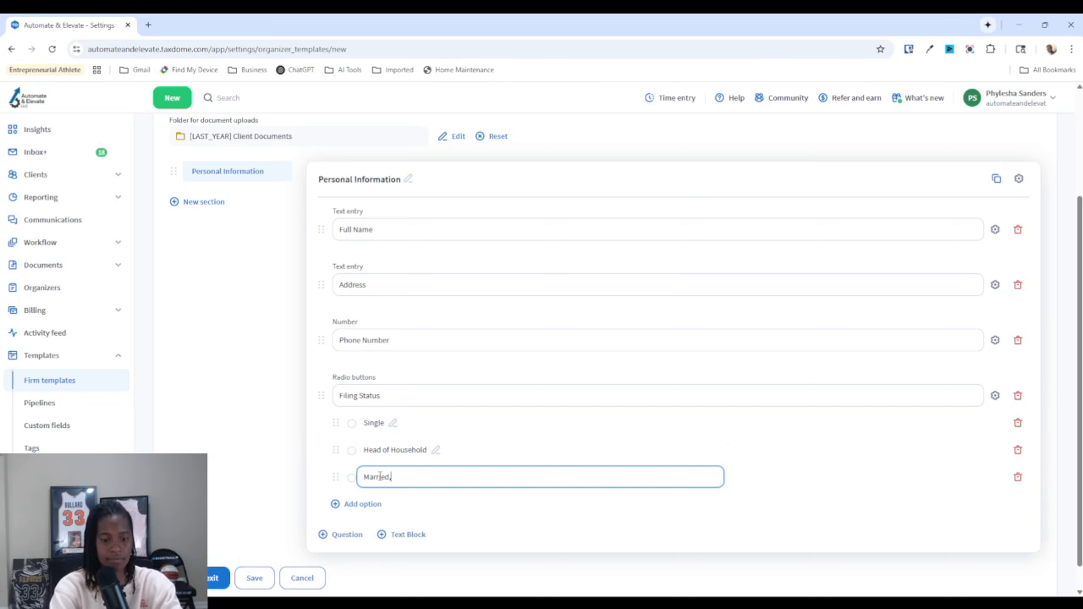
{"action": "type", "text": " filing jointly"}
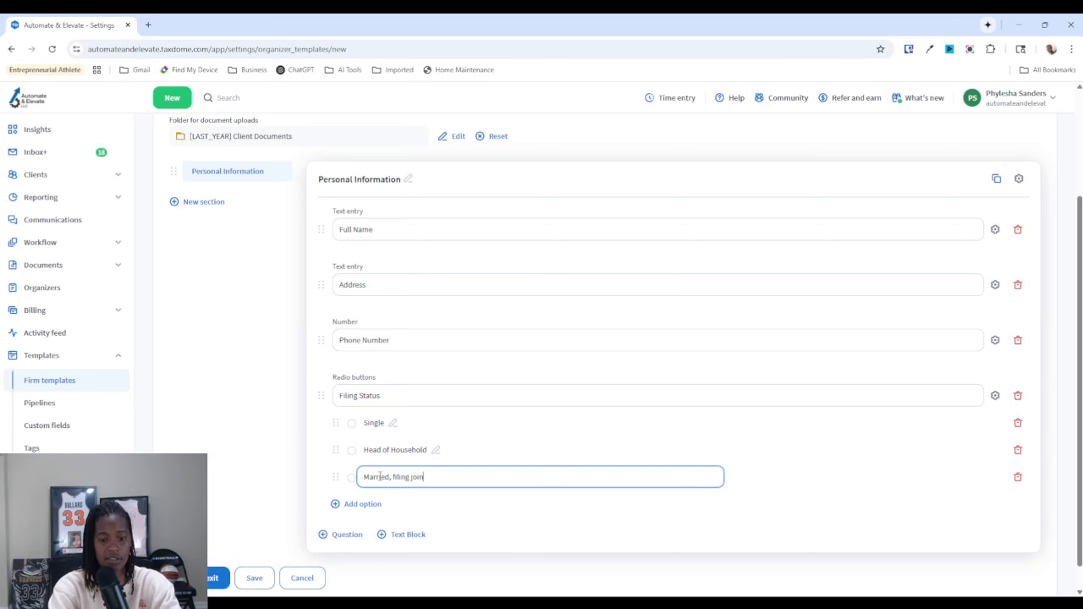
Step: Add a fourth Filing Status option reading "Married, filing separate", with the spelling corrected
{"action": "left_click", "coordinate": [381, 504]}
{"action": "type", "text": "Ma"}
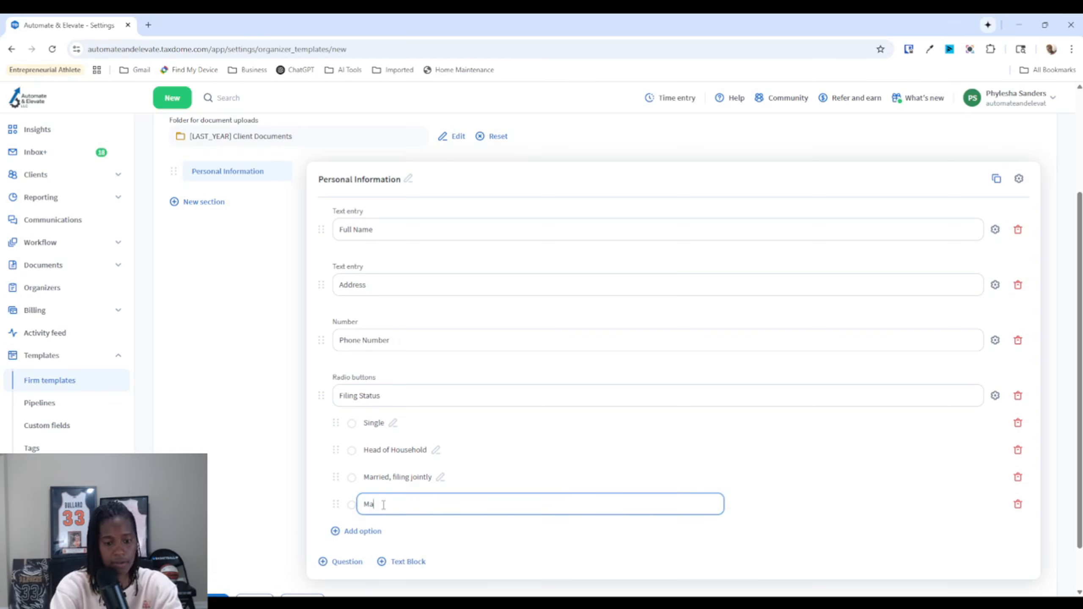
{"action": "type", "text": "rried, filing"}
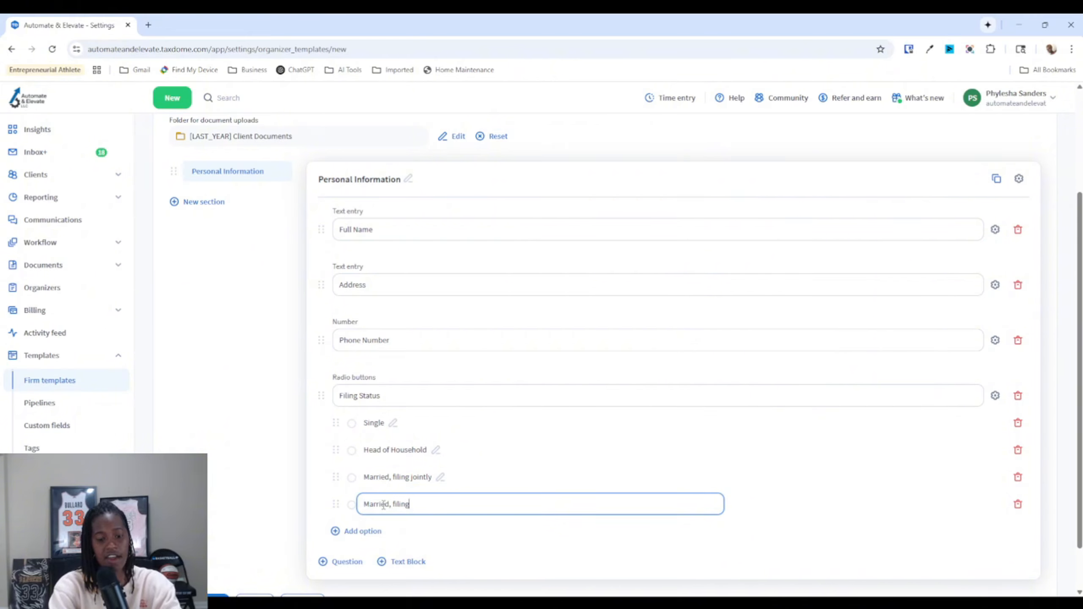
{"action": "type", "text": " seperate"}
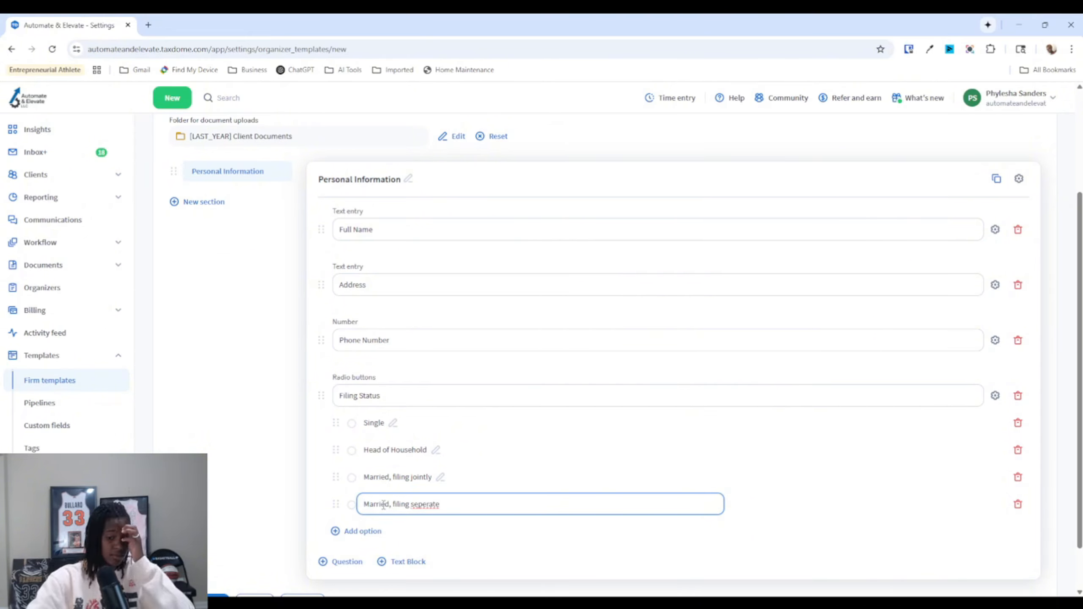
{"action": "double_click", "coordinate": [426, 505]}
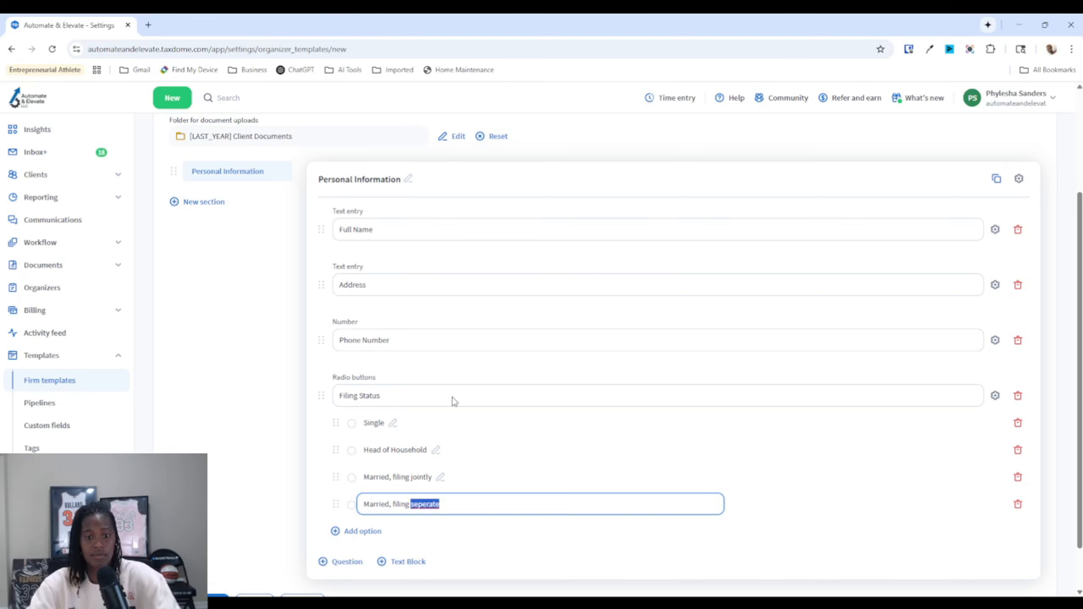
{"action": "type", "text": "separate"}
{"action": "scroll", "coordinate": [312, 525], "scroll_direction": "down", "scroll_amount": 1}
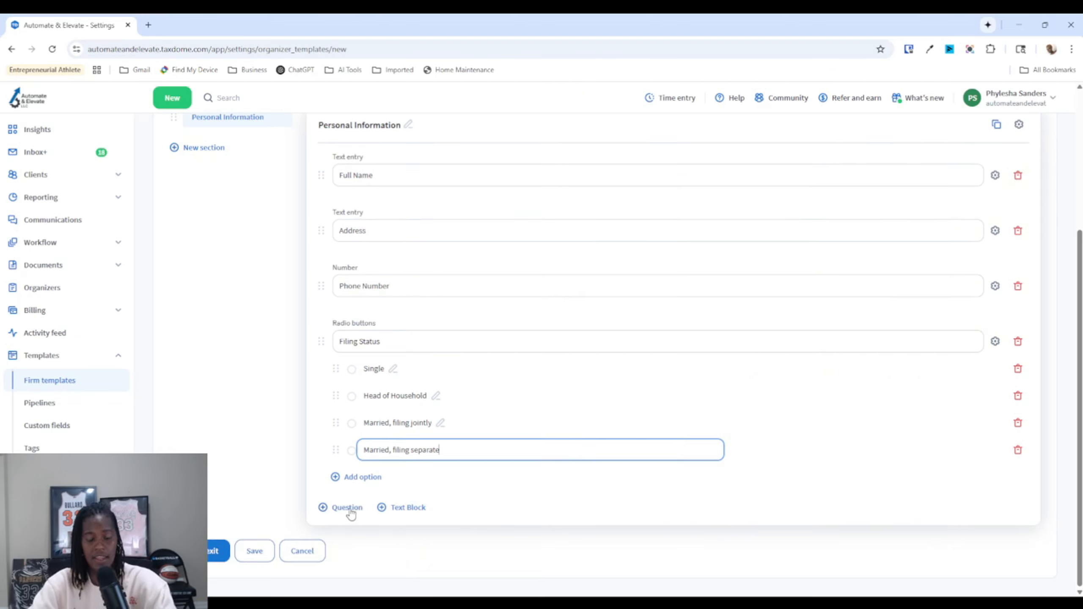
{"action": "left_click", "coordinate": [348, 510]}
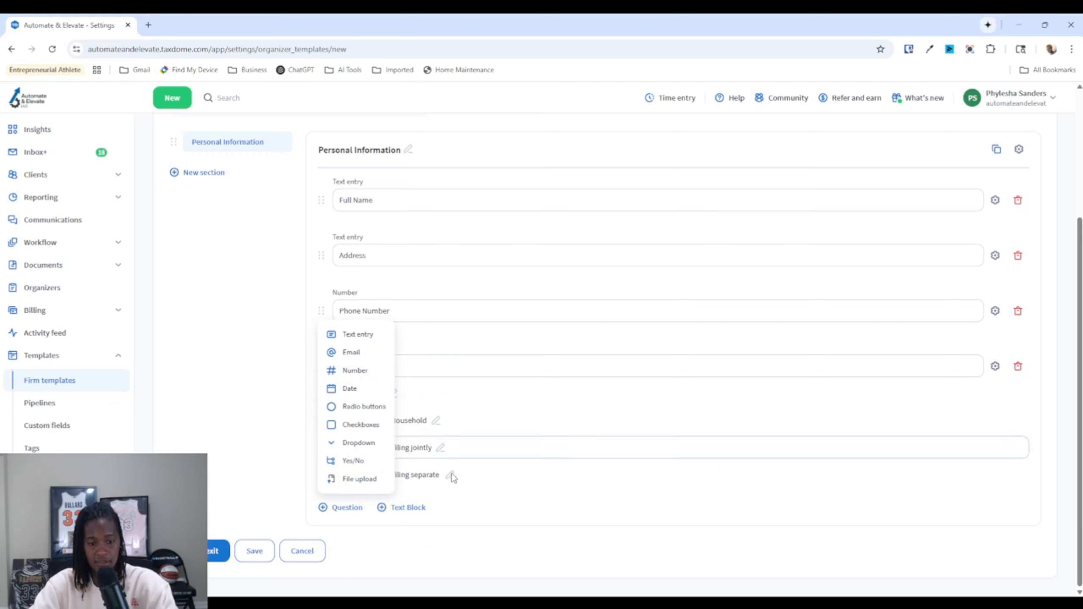
{"action": "left_click", "coordinate": [374, 409]}
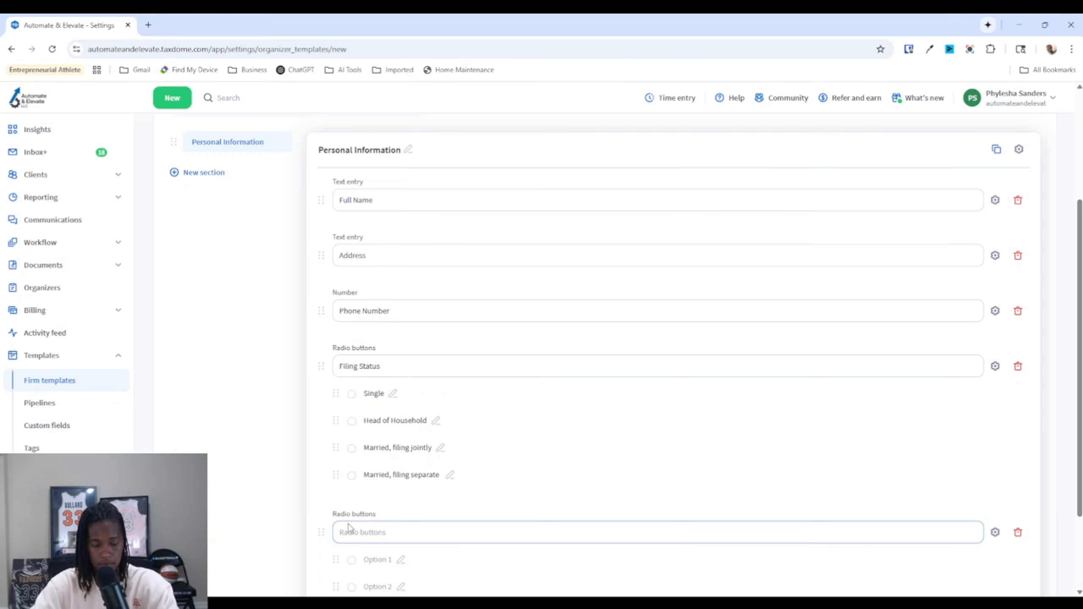
{"action": "left_click", "coordinate": [1018, 533]}
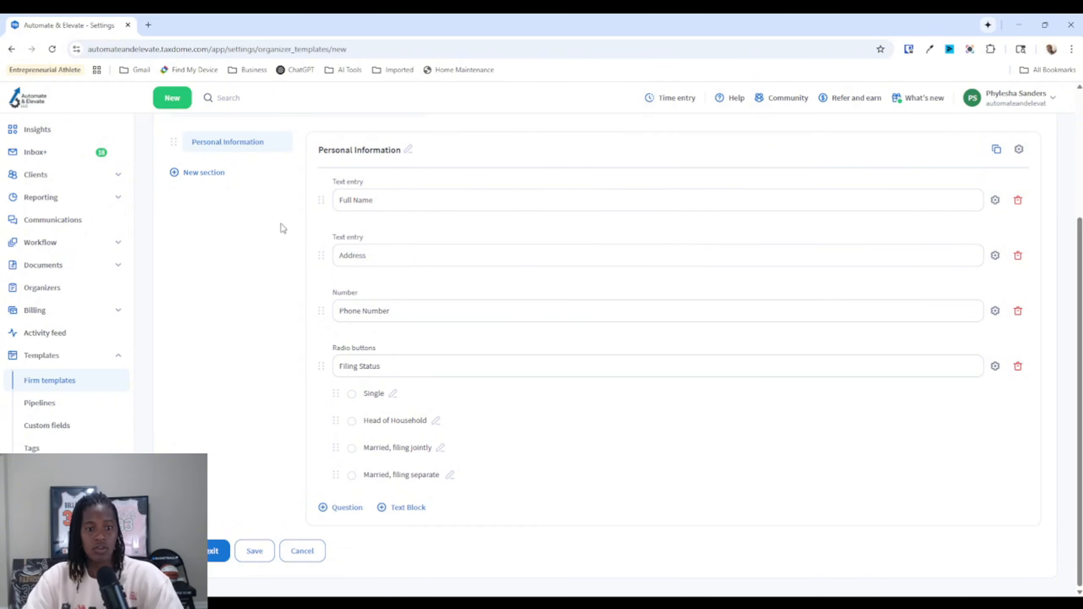
Step: Add a file upload question titled "Drivers License" at the end of the Personal Information section
{"action": "scroll", "coordinate": [330, 254], "scroll_direction": "up", "scroll_amount": 1}
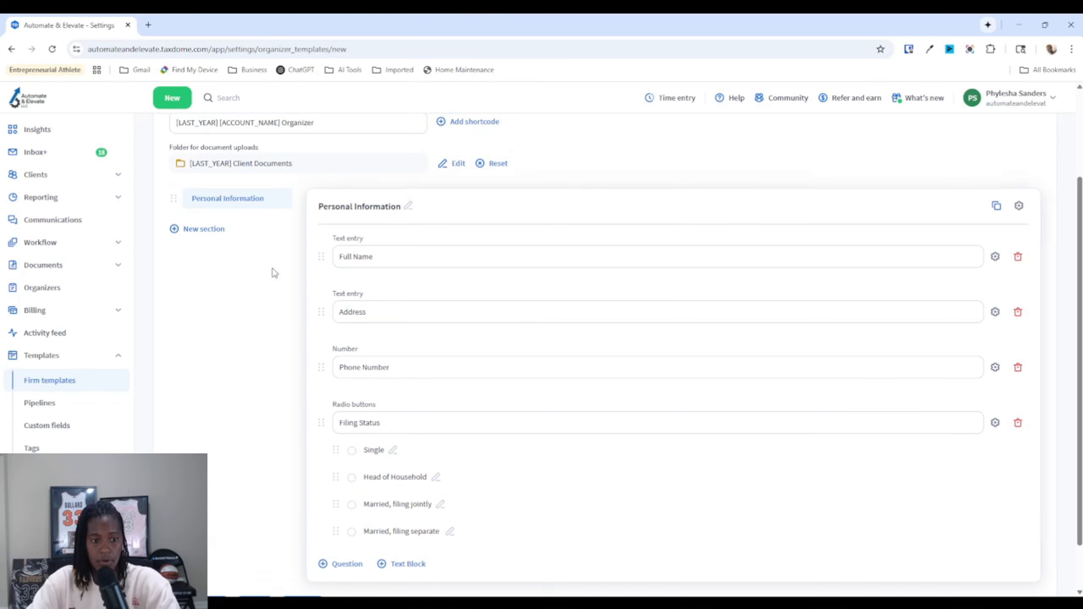
{"action": "scroll", "coordinate": [421, 305], "scroll_direction": "down", "scroll_amount": 1}
{"action": "scroll", "coordinate": [420, 311], "scroll_direction": "down", "scroll_amount": 1}
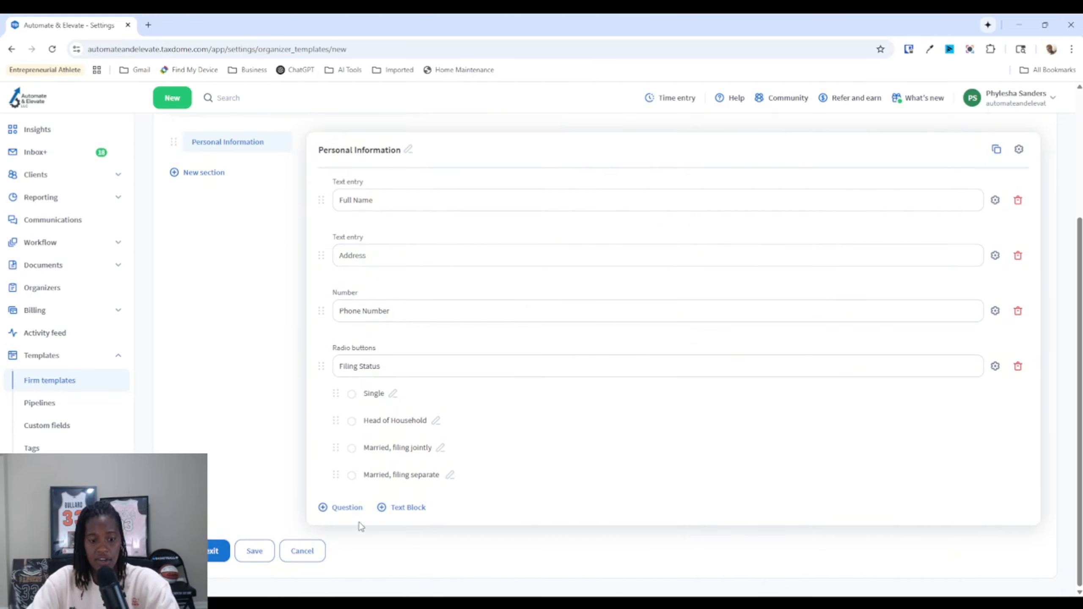
{"action": "left_click", "coordinate": [346, 507]}
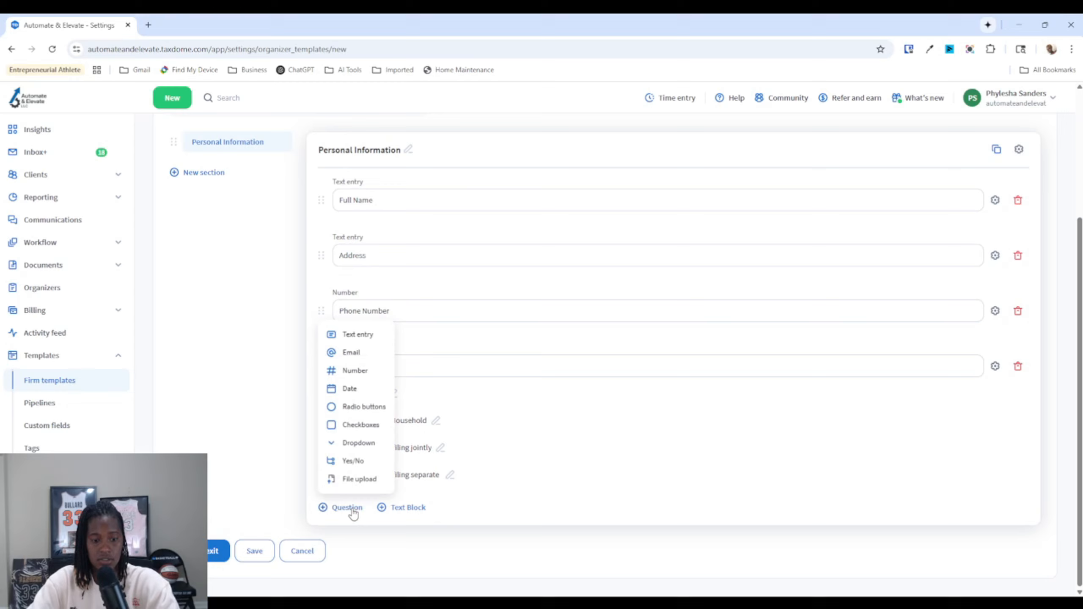
{"action": "left_click", "coordinate": [356, 479]}
{"action": "scroll", "coordinate": [405, 555], "scroll_direction": "down", "scroll_amount": 2}
{"action": "left_click", "coordinate": [366, 454]}
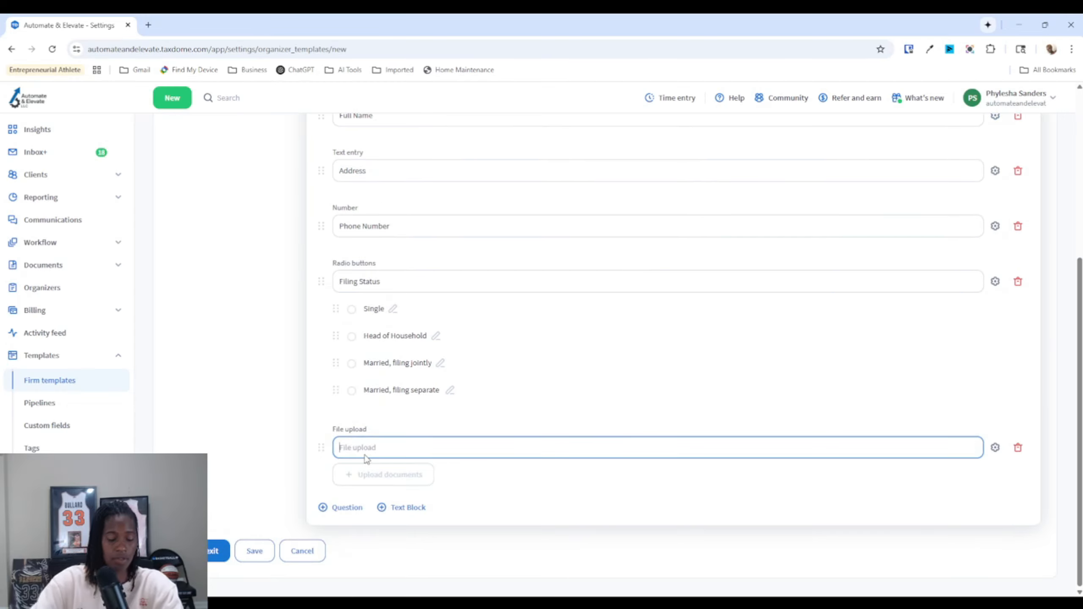
{"action": "type", "text": "Driv"}
{"action": "key", "text": "BackSpace"}
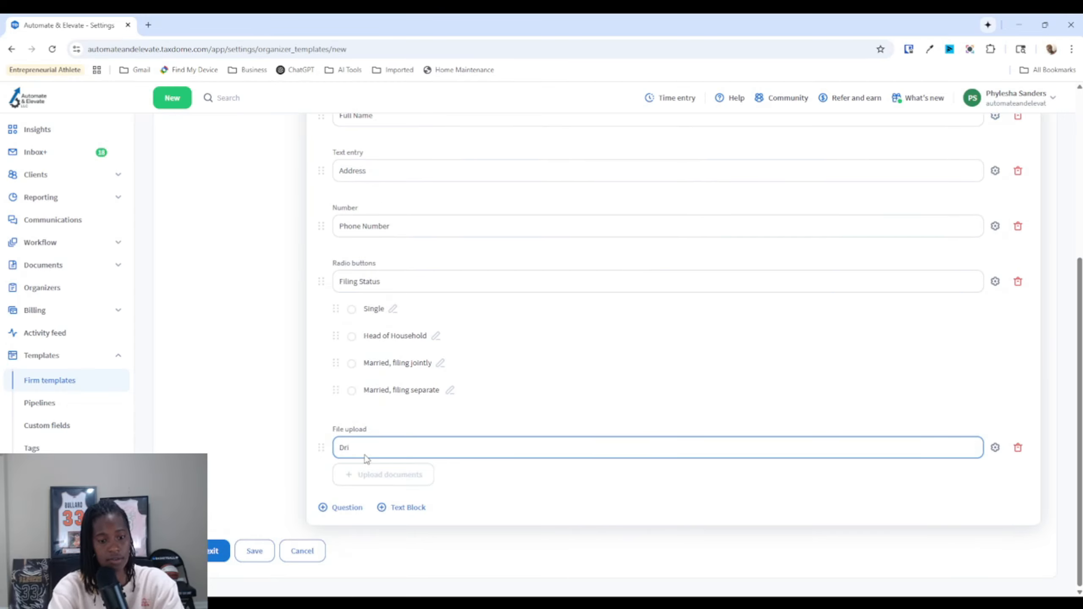
{"action": "type", "text": "vers License"}
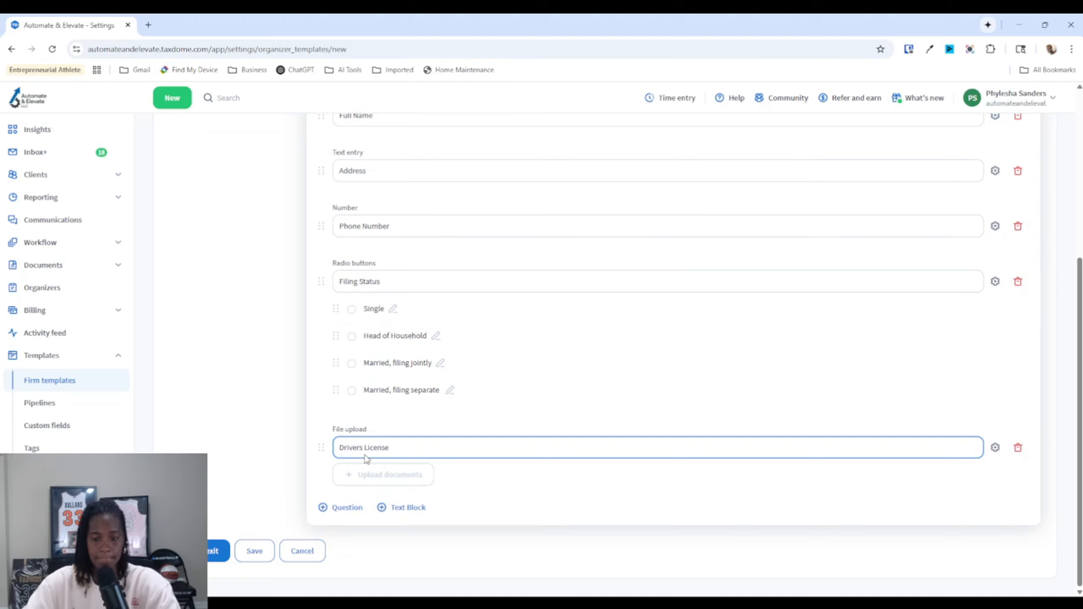
{"action": "left_click", "coordinate": [548, 518]}
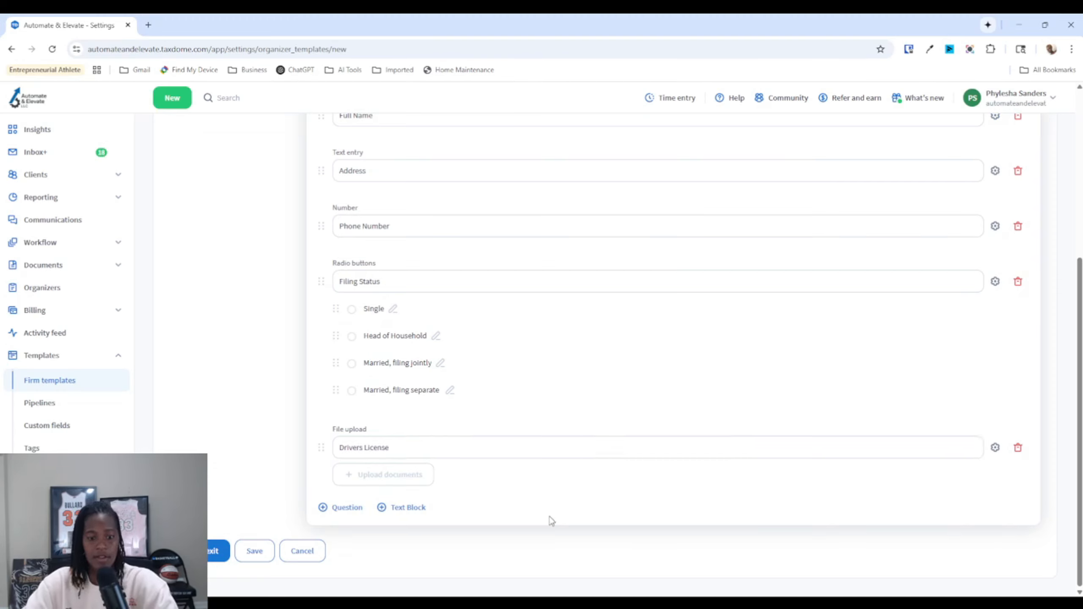
Step: Add two unnamed sections below Personal Information and return to the Personal Information section
{"action": "scroll", "coordinate": [511, 426], "scroll_direction": "up", "scroll_amount": 4}
{"action": "left_click", "coordinate": [236, 261]}
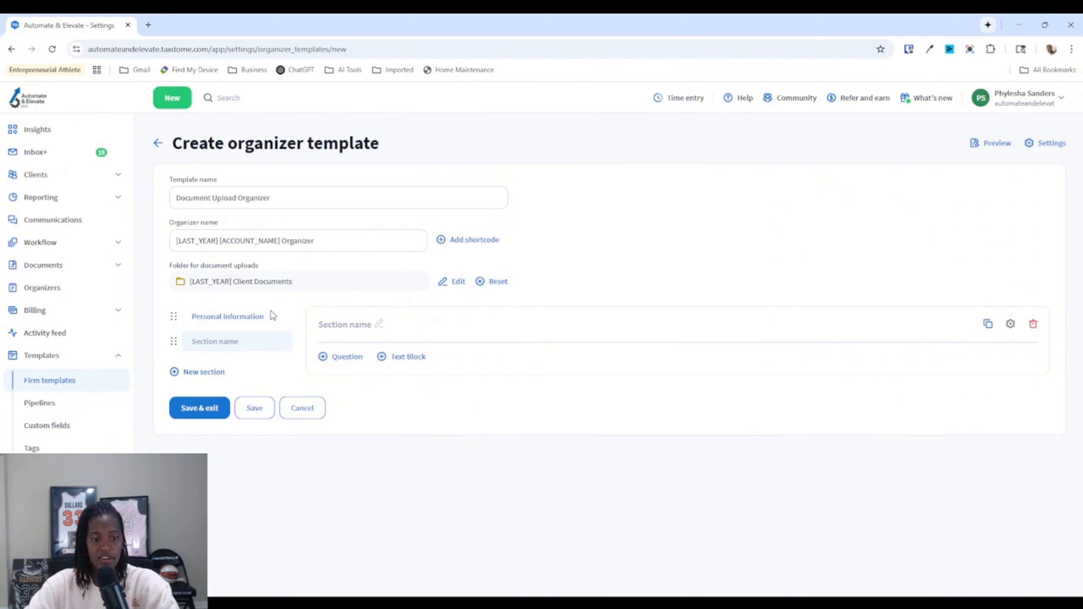
{"action": "left_click", "coordinate": [353, 329]}
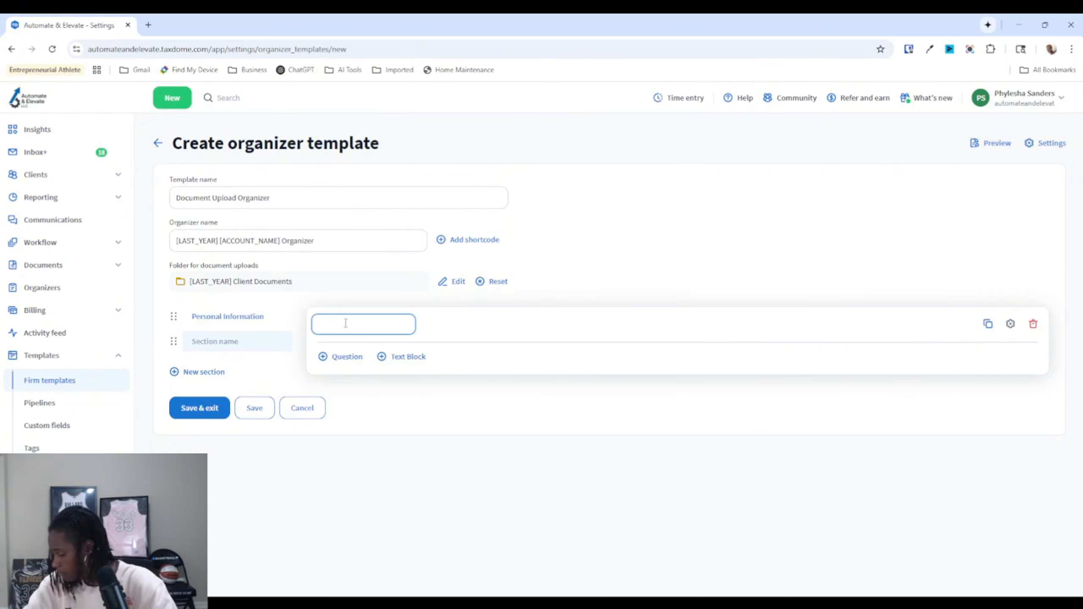
{"action": "left_click", "coordinate": [246, 324]}
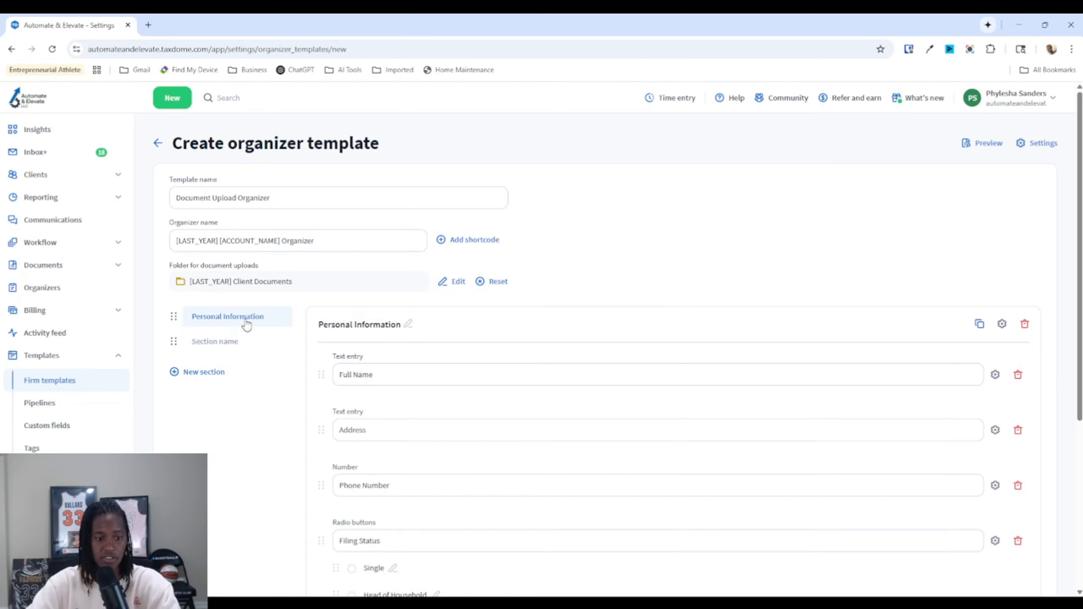
{"action": "left_click", "coordinate": [235, 371]}
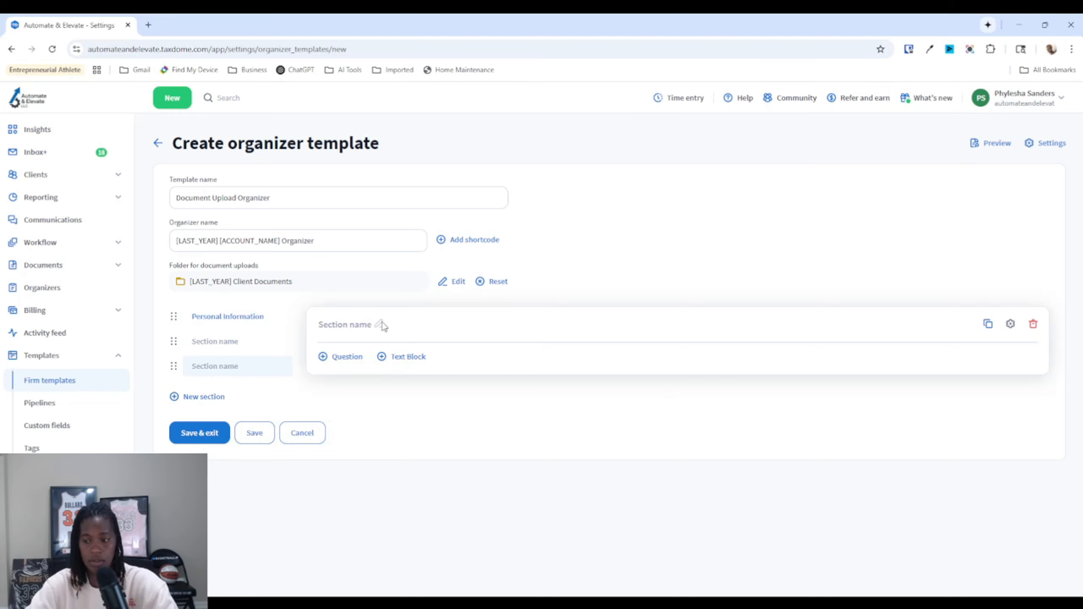
{"action": "left_click", "coordinate": [256, 319]}
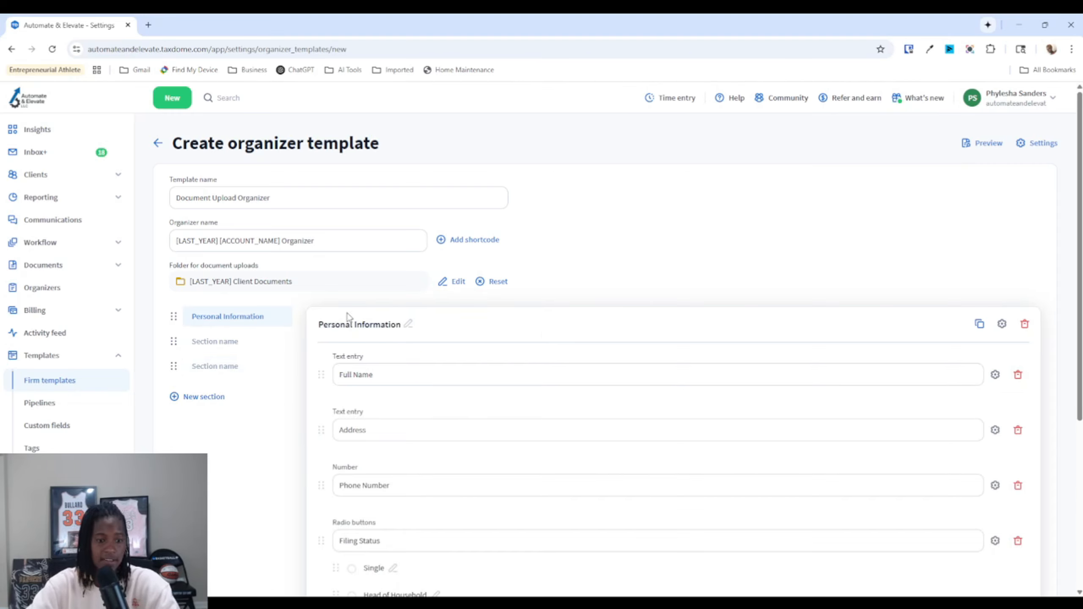
Step: Duplicate the Personal Information section and place the copy directly below the original in the section list
{"action": "scroll", "coordinate": [967, 353], "scroll_direction": "down", "scroll_amount": 3}
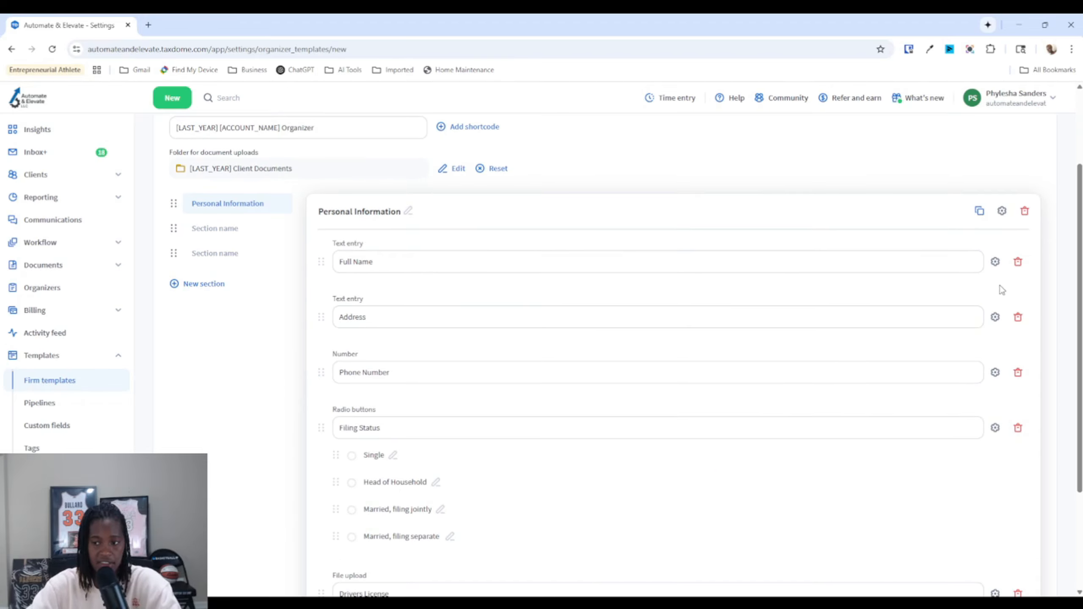
{"action": "left_click", "coordinate": [979, 211]}
{"action": "left_click_drag", "start_coordinate": [174, 277], "coordinate": [173, 233]}
{"action": "left_click", "coordinate": [205, 229]}
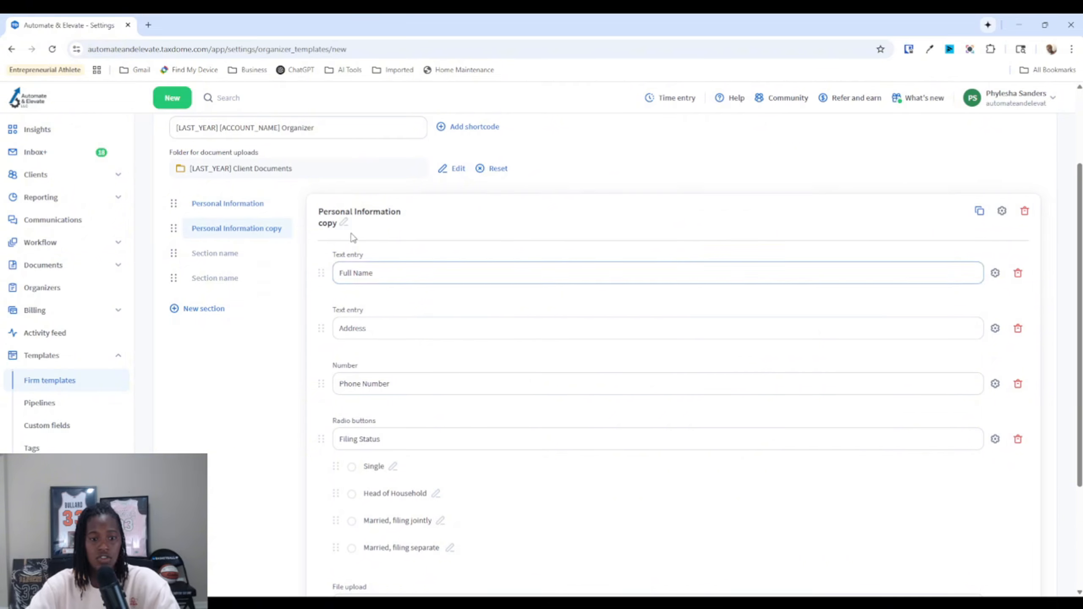
Step: Rename the copied Personal Information section as "Spouse Information"
{"action": "left_click", "coordinate": [344, 222]}
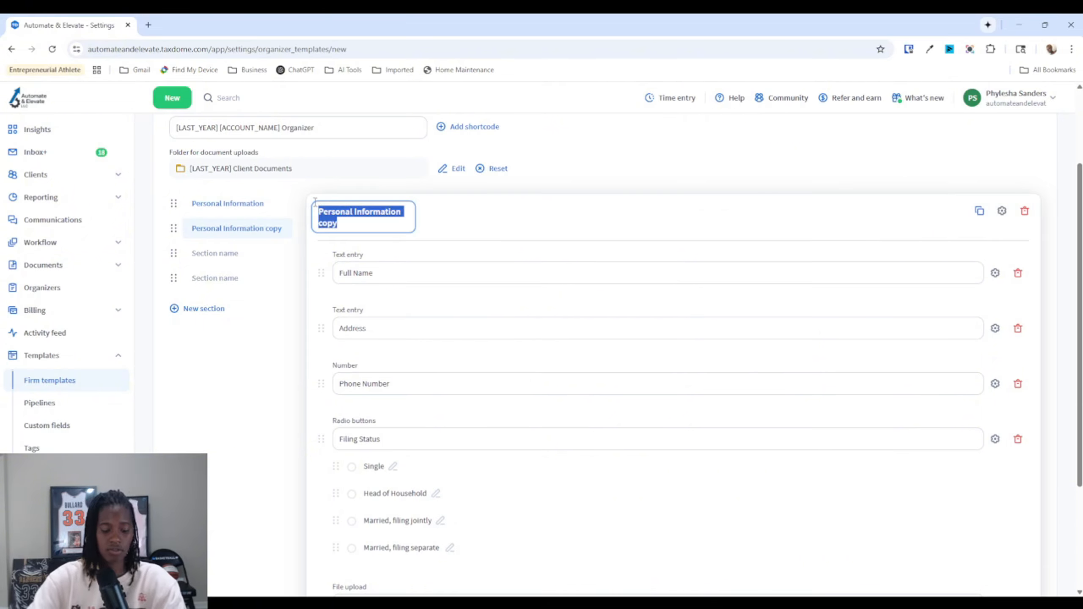
{"action": "type", "text": "Spo"}
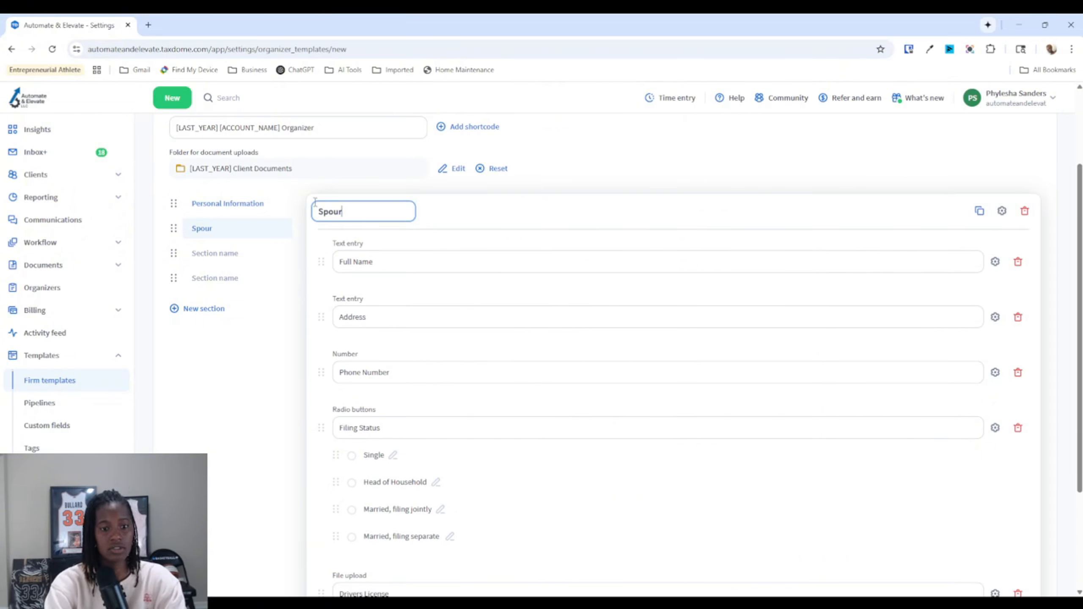
{"action": "type", "text": "use Information"}
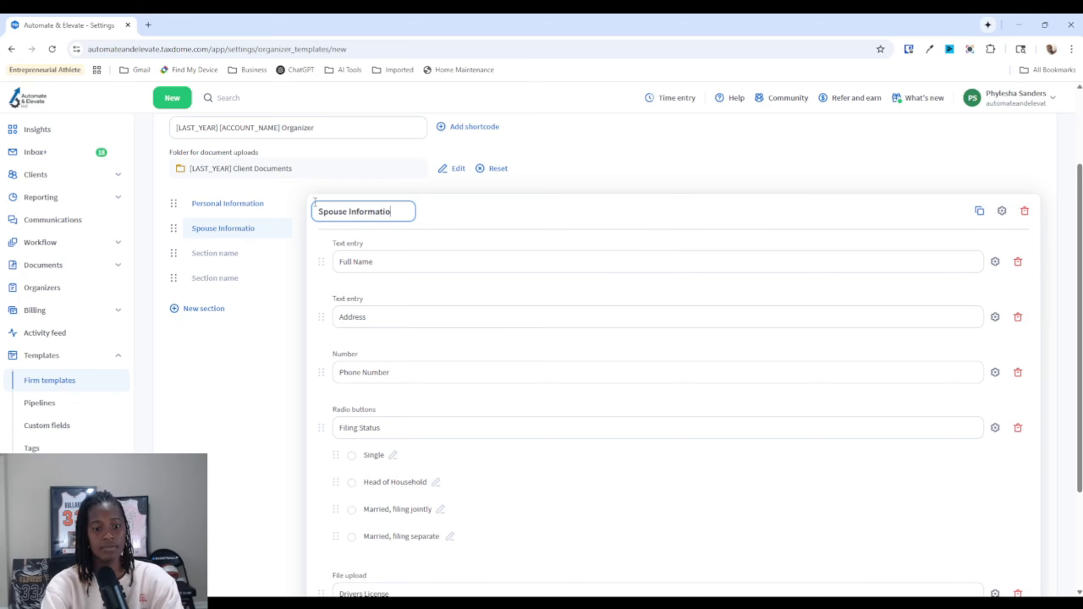
Step: Change the first two text entry questions in Spouse Information to "Spouse Full Name" and "Spouse Address"
{"action": "left_click", "coordinate": [340, 261]}
{"action": "type", "text": "Spouse"}
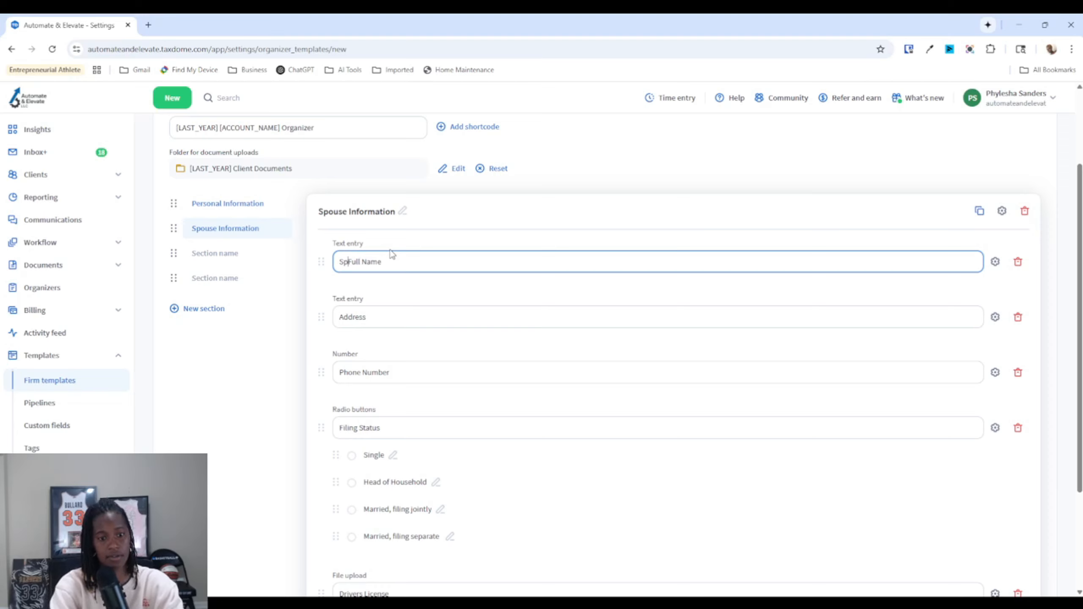
{"action": "left_click", "coordinate": [340, 317]}
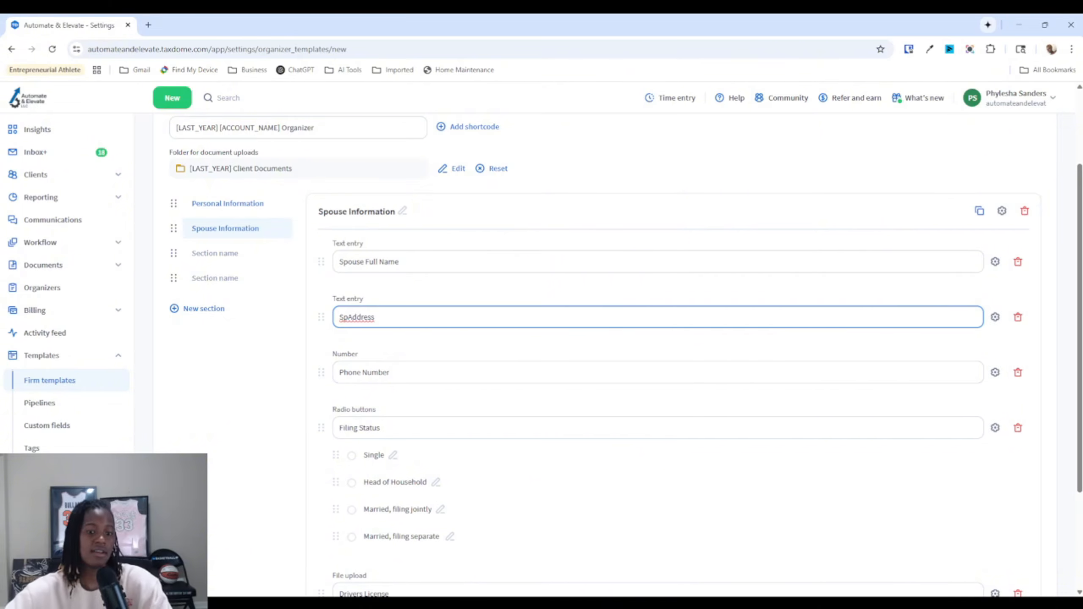
{"action": "type", "text": "ouse"}
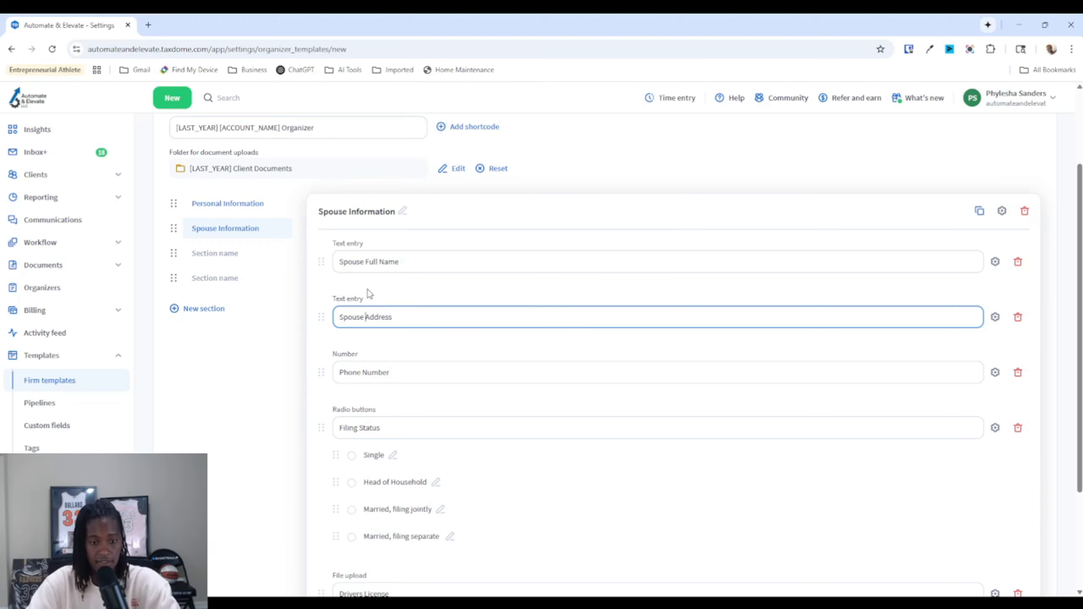
Step: Add a radio buttons question "Do you have the same address as your spouse?" and place it between Spouse Full Name and Spouse Address
{"action": "scroll", "coordinate": [420, 571], "scroll_direction": "down", "scroll_amount": 3}
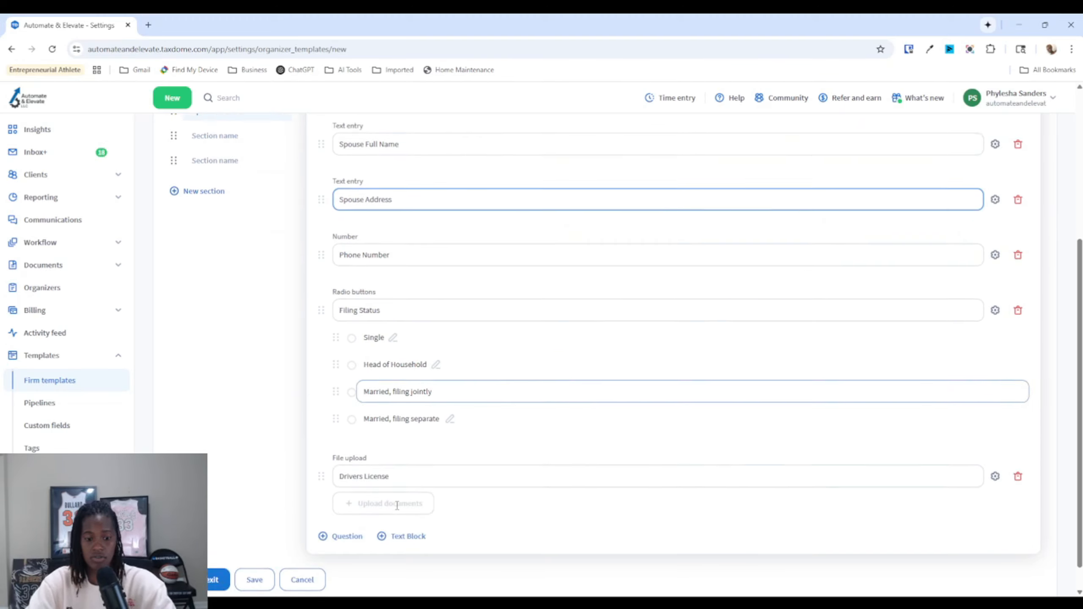
{"action": "left_click", "coordinate": [347, 510]}
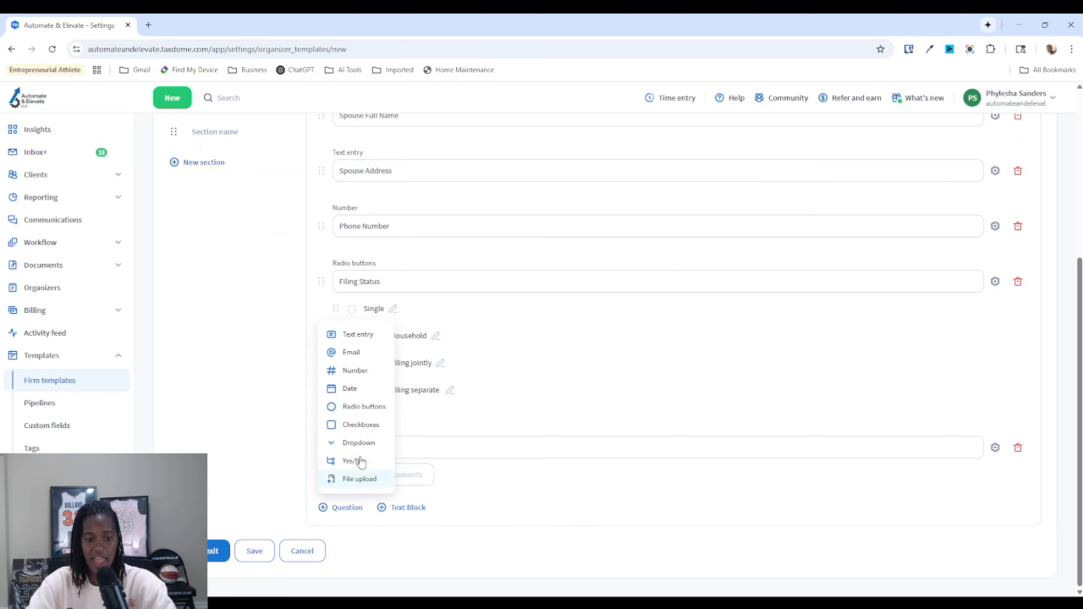
{"action": "left_click", "coordinate": [356, 406]}
{"action": "left_click", "coordinate": [386, 532]}
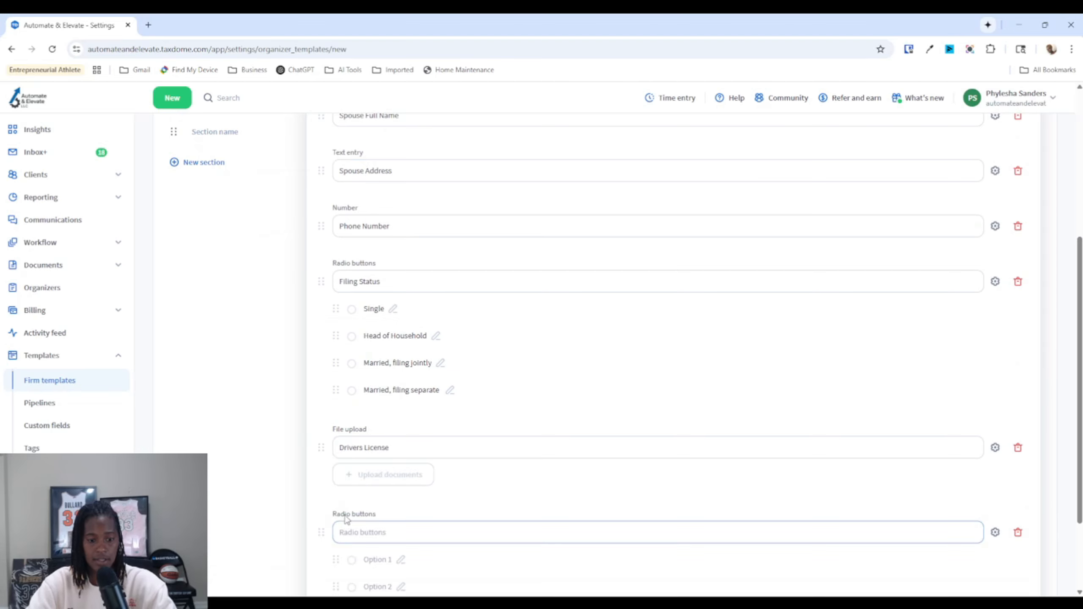
{"action": "left_click_drag", "start_coordinate": [322, 532], "coordinate": [318, 222]}
{"action": "left_click", "coordinate": [341, 226]}
{"action": "type", "text": "D"}
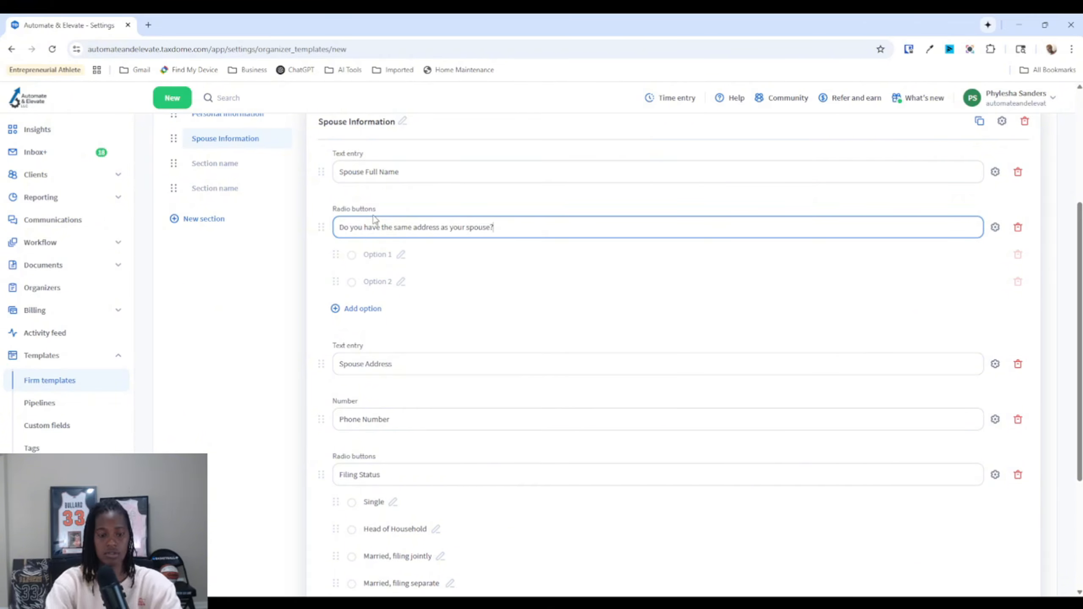
Step: Label the two options of the same-address question "Yes" and "No"
{"action": "left_click", "coordinate": [377, 255]}
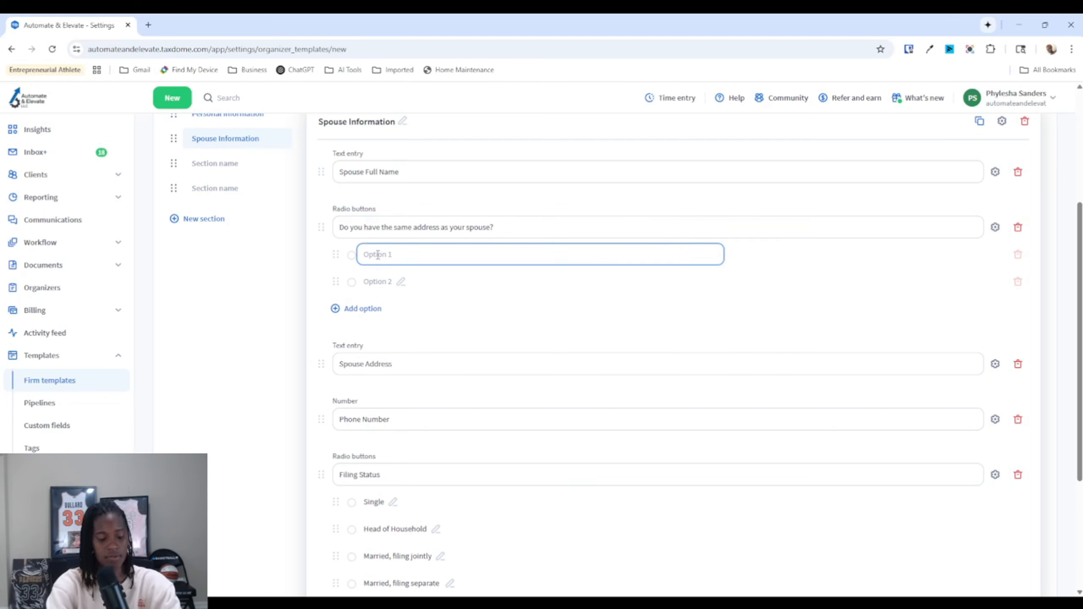
{"action": "type", "text": "Yes"}
{"action": "left_click", "coordinate": [365, 281]}
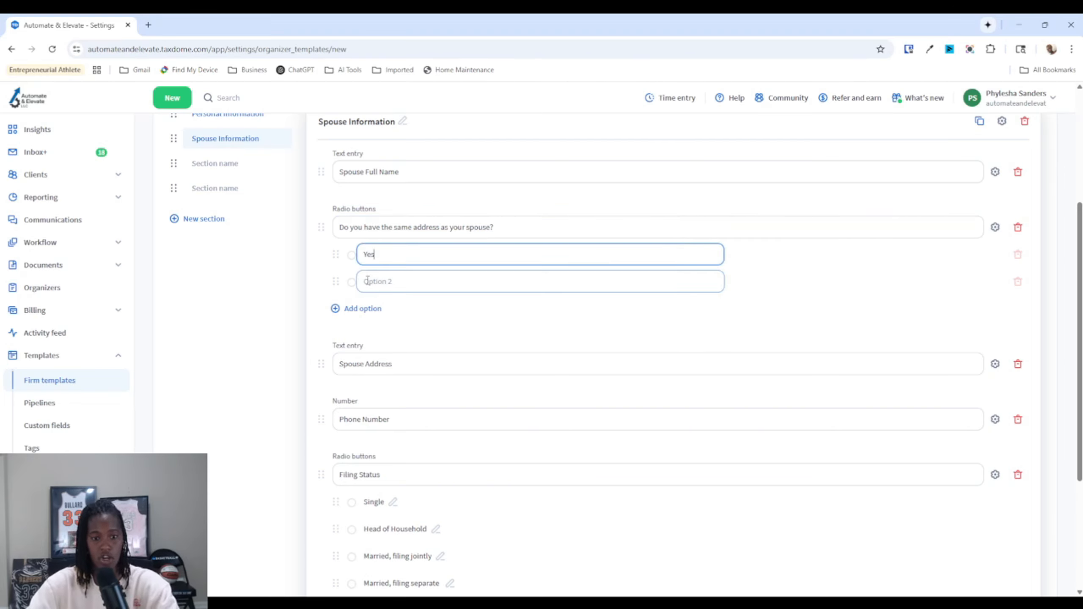
{"action": "type", "text": "No"}
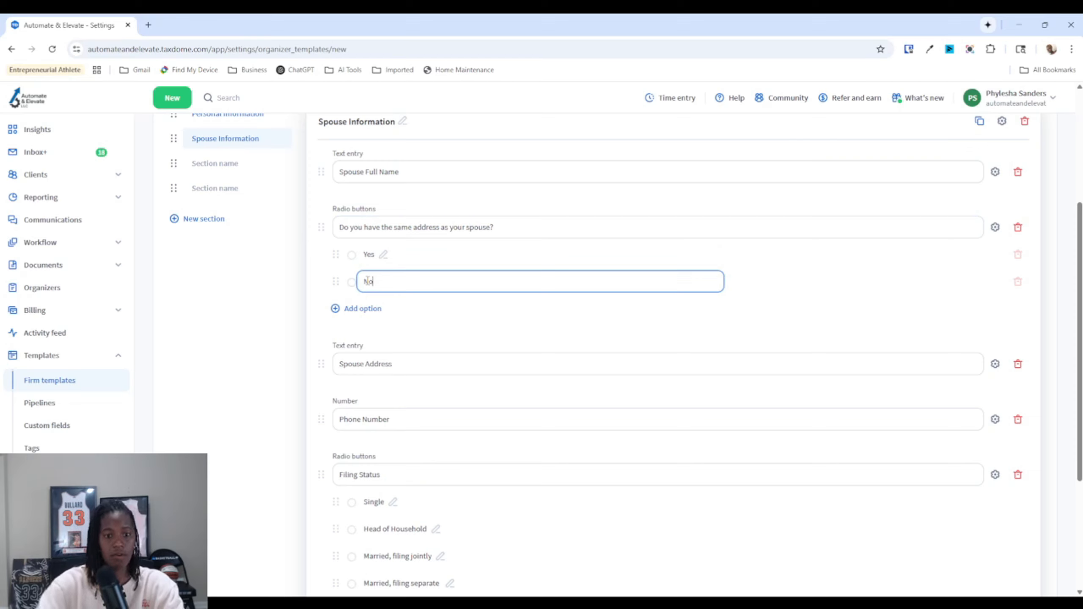
{"action": "left_click", "coordinate": [860, 303]}
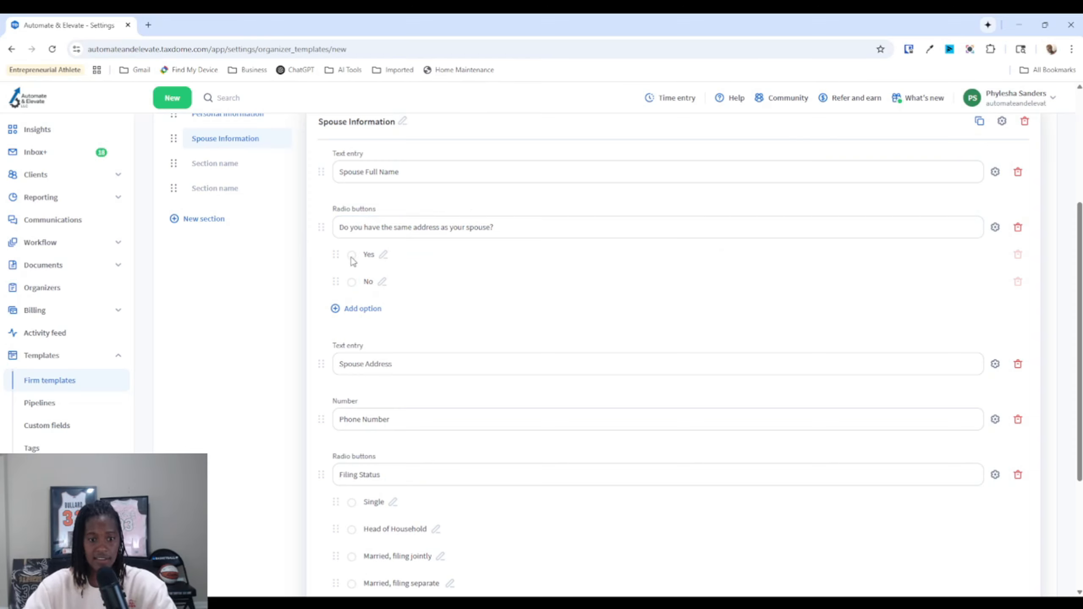
{"action": "left_click", "coordinate": [653, 337]}
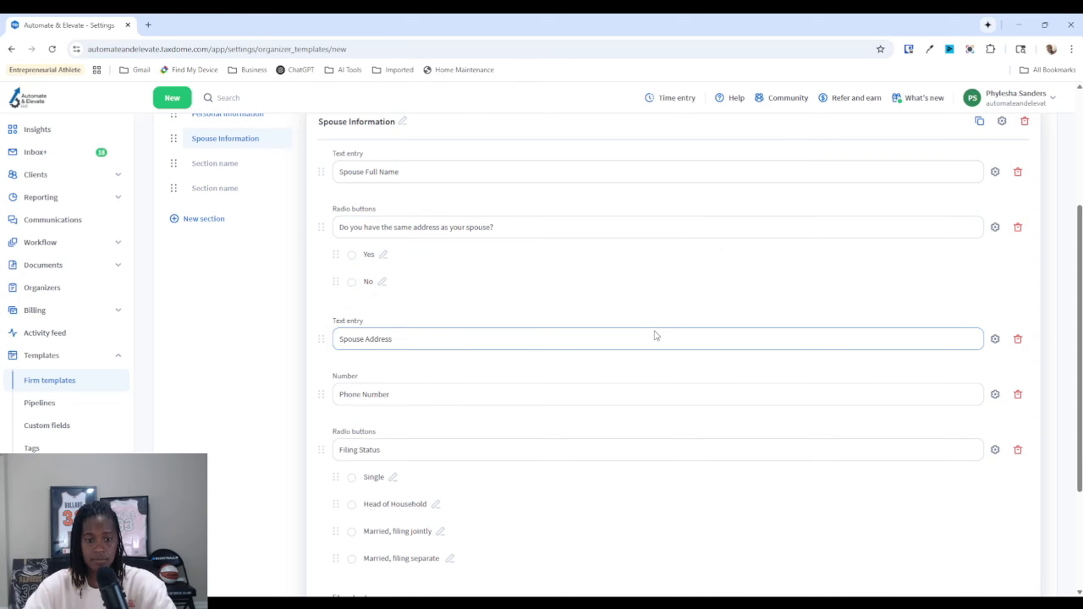
Step: Try to make Spouse Address conditional in Any mode, asked only when the same-address question is answered No
{"action": "left_click", "coordinate": [996, 340]}
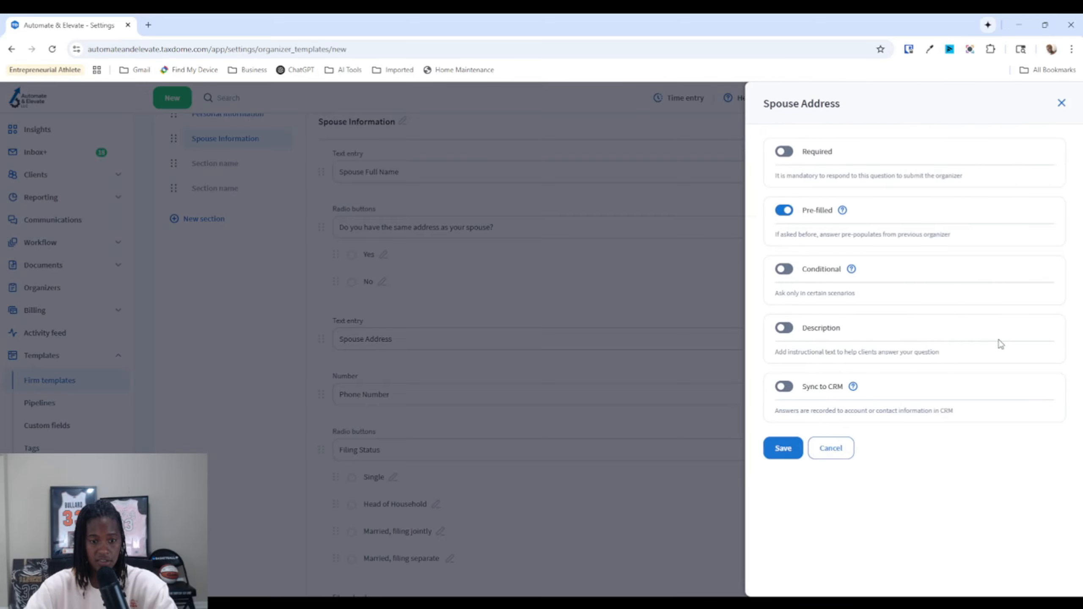
{"action": "left_click", "coordinate": [785, 269]}
{"action": "left_click", "coordinate": [809, 348]}
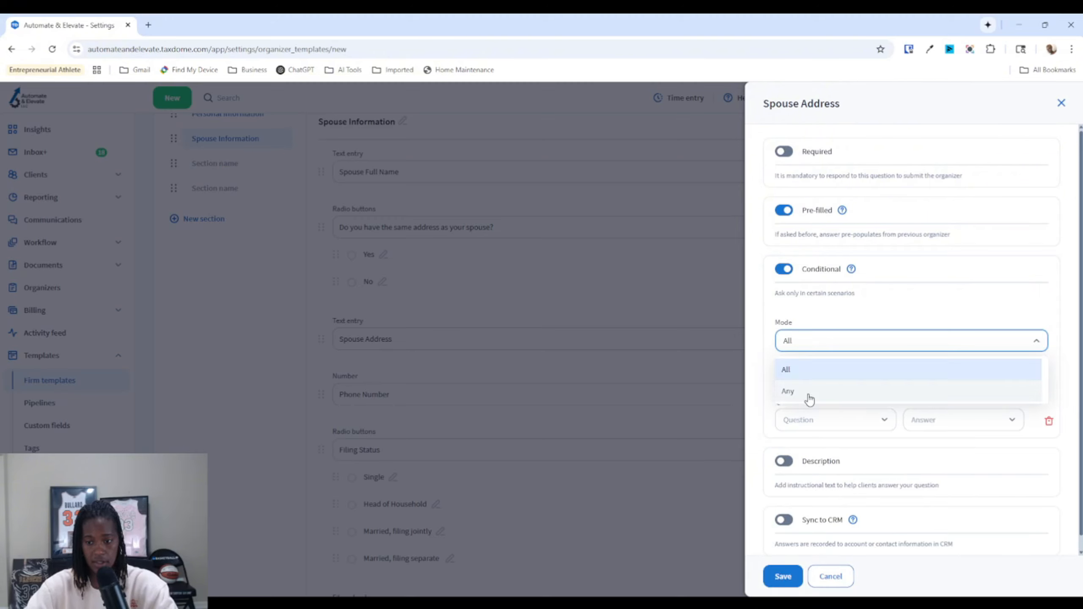
{"action": "left_click", "coordinate": [808, 394]}
{"action": "left_click", "coordinate": [808, 420]}
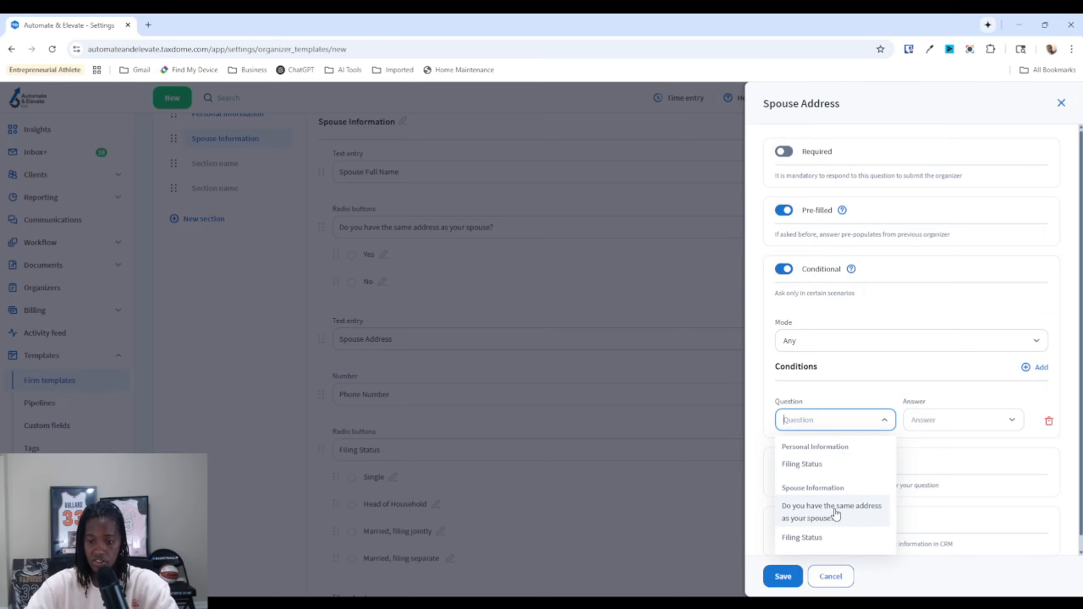
{"action": "left_click", "coordinate": [834, 515]}
{"action": "left_click", "coordinate": [933, 422]}
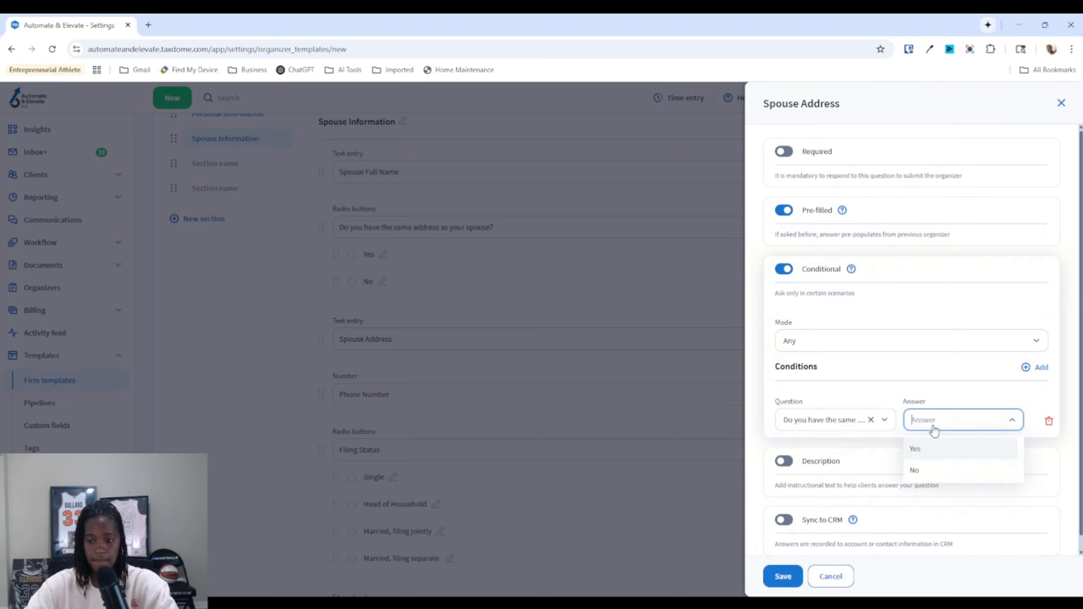
{"action": "left_click", "coordinate": [918, 473]}
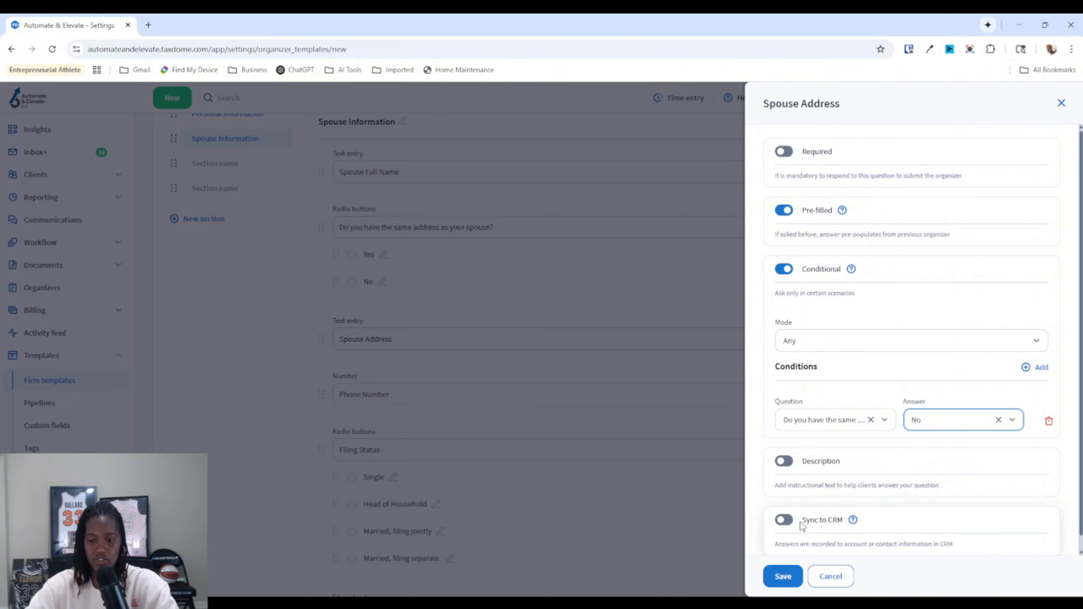
Step: Turn on CRM sync for Spouse Address, look through the available contact fields, and cancel the question's settings
{"action": "scroll", "coordinate": [801, 525], "scroll_direction": "down", "scroll_amount": 1}
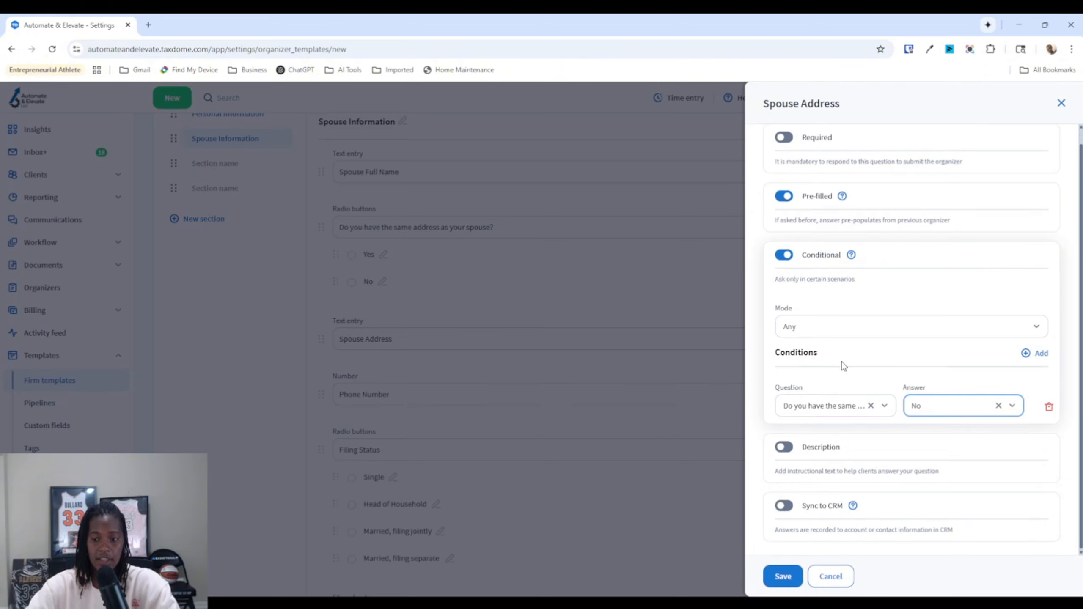
{"action": "left_click", "coordinate": [789, 509]}
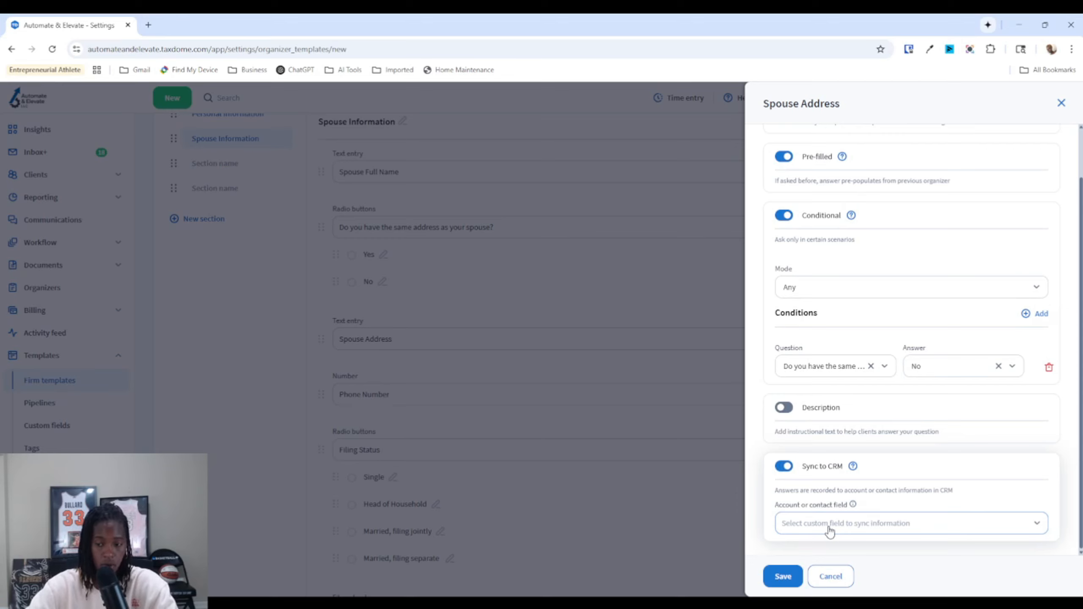
{"action": "left_click", "coordinate": [829, 529]}
{"action": "scroll", "coordinate": [821, 401], "scroll_direction": "down", "scroll_amount": 5}
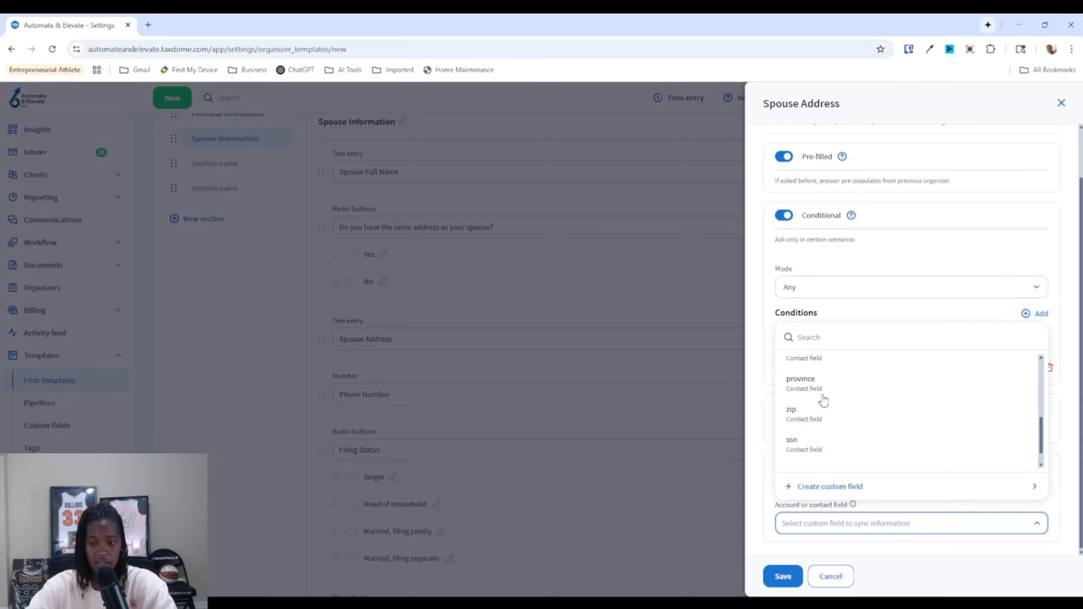
{"action": "scroll", "coordinate": [822, 401], "scroll_direction": "up", "scroll_amount": 2}
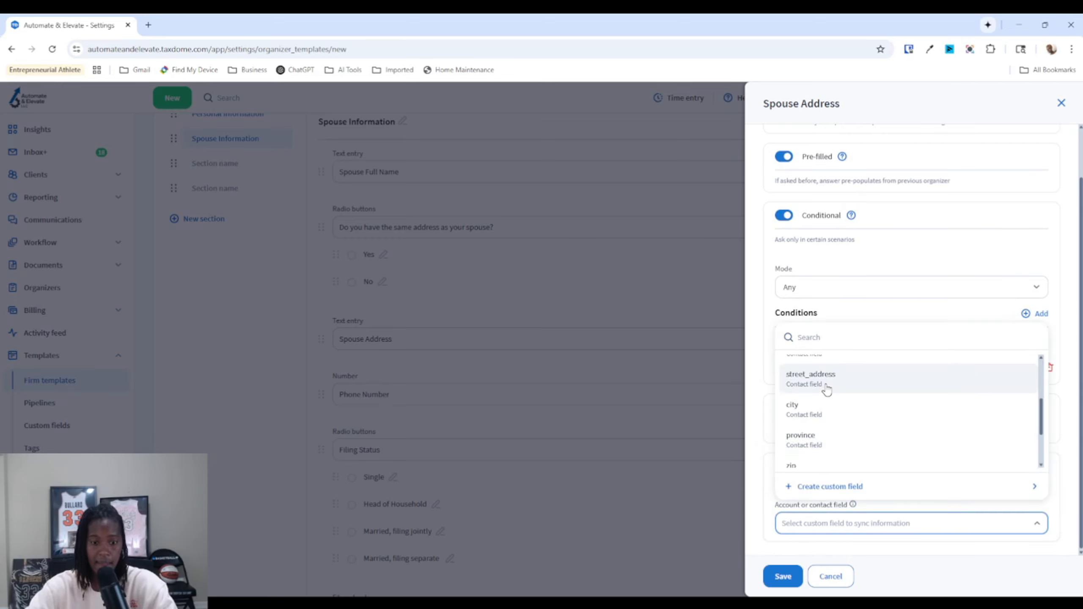
{"action": "left_click", "coordinate": [827, 579]}
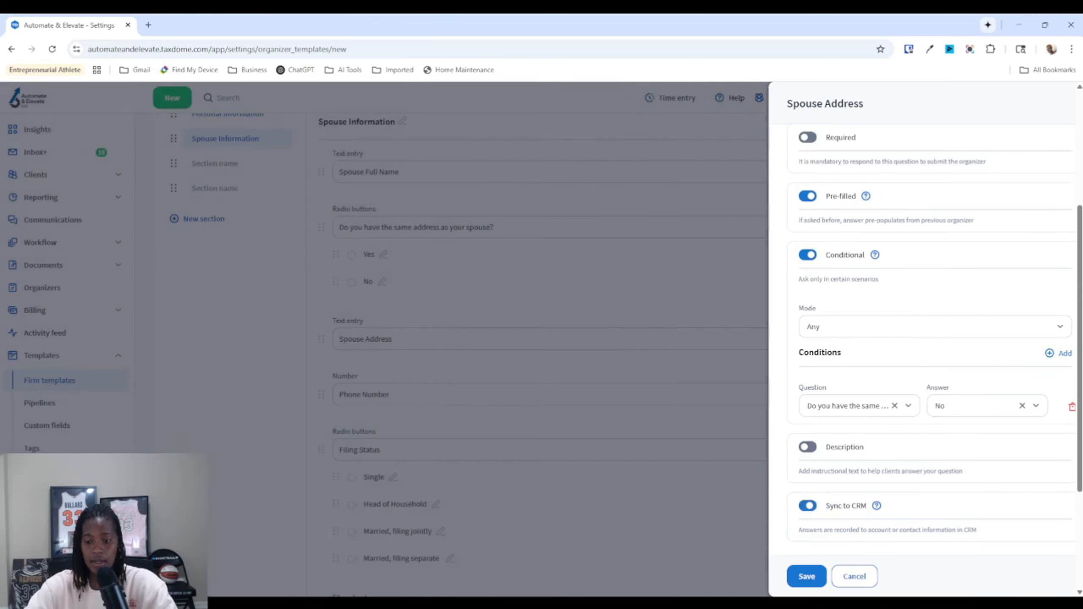
{"action": "left_click", "coordinate": [544, 275]}
{"action": "left_click", "coordinate": [565, 245]}
{"action": "left_click", "coordinate": [526, 336]}
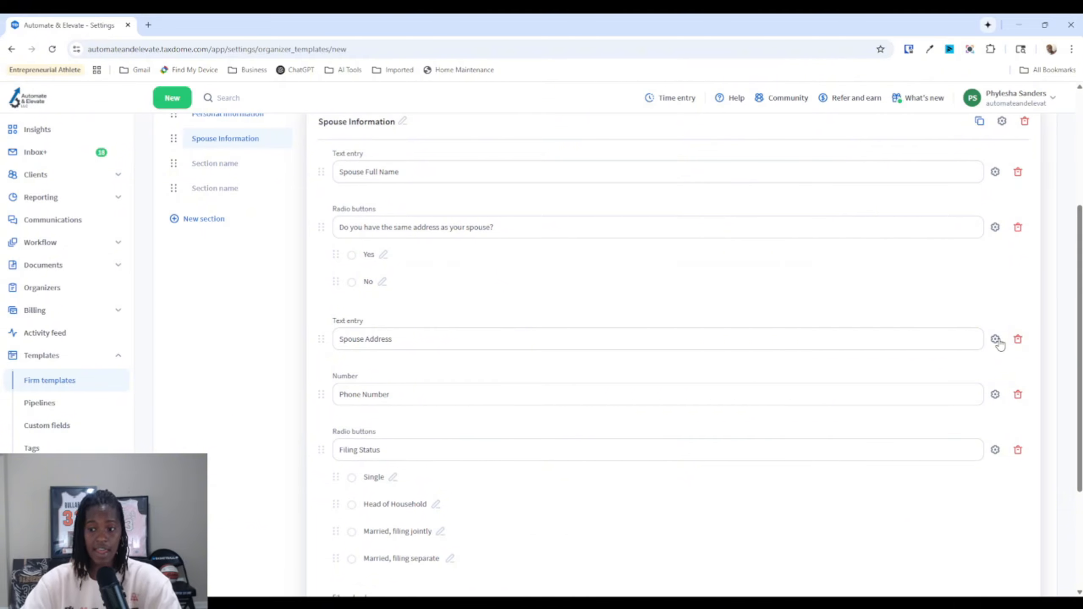
{"action": "left_click", "coordinate": [997, 228]}
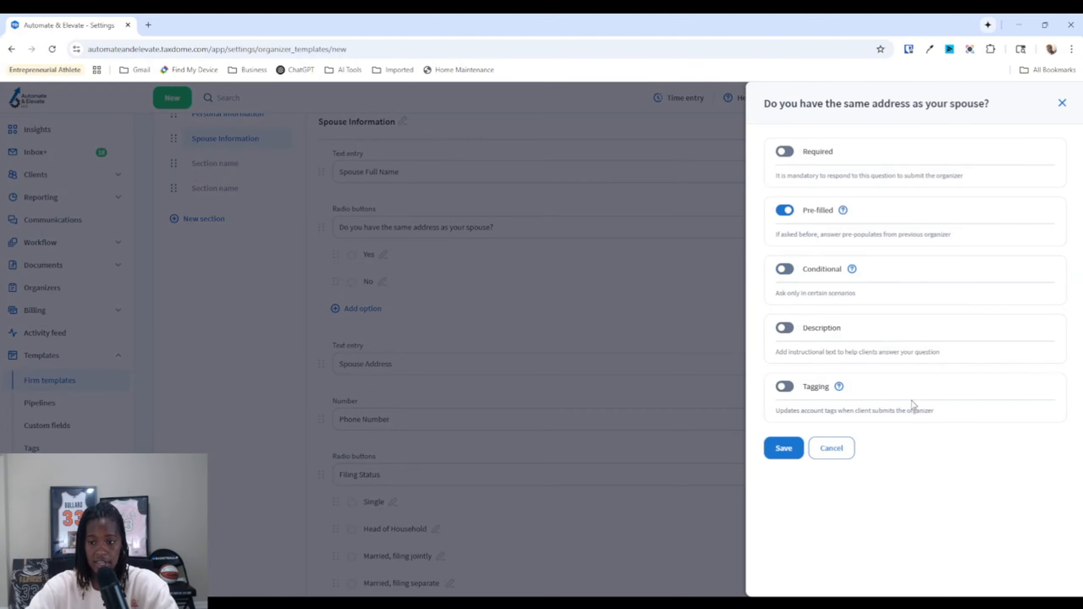
{"action": "left_click", "coordinate": [784, 270]}
{"action": "left_click", "coordinate": [831, 422]}
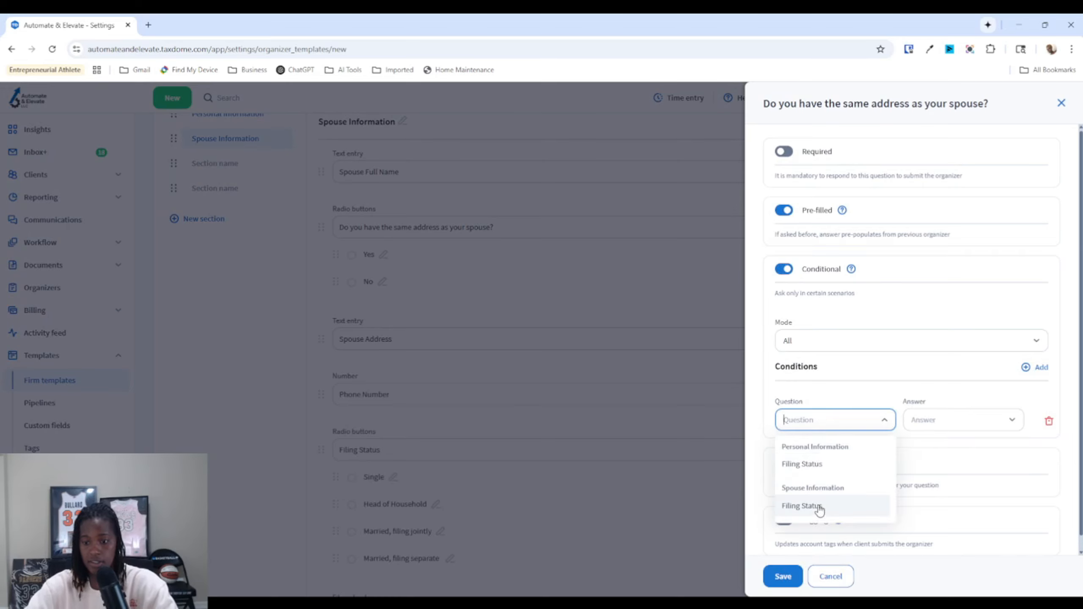
{"action": "left_click", "coordinate": [806, 343]}
{"action": "left_click", "coordinate": [805, 392]}
{"action": "left_click", "coordinate": [819, 421]}
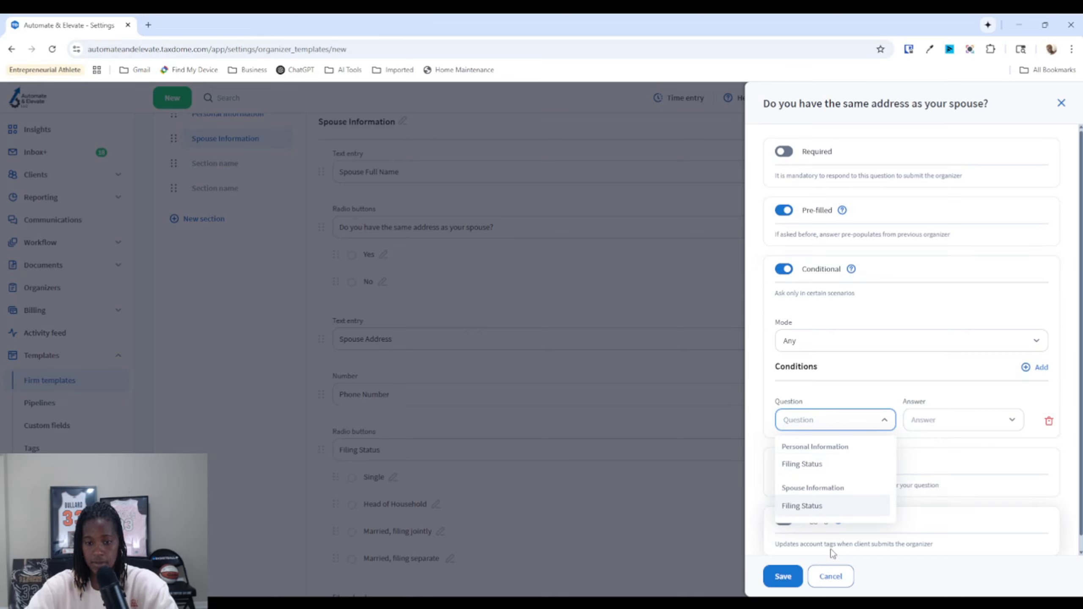
{"action": "left_click", "coordinate": [831, 560]}
{"action": "left_click", "coordinate": [830, 576]}
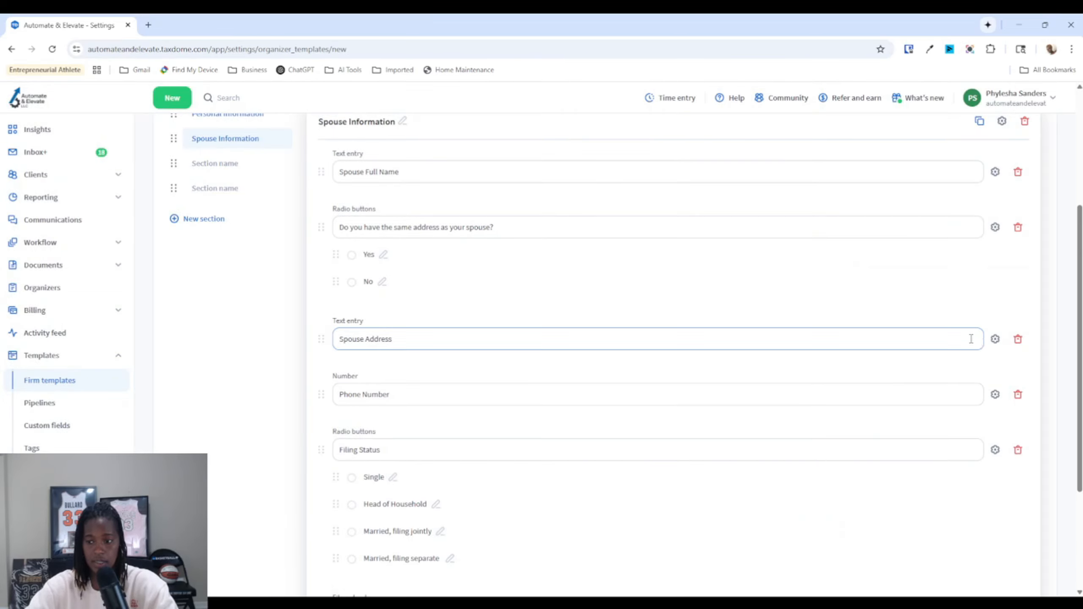
Step: Make Spouse Address conditional, asked only when "Do you have the same address as your spouse?" is answered No
{"action": "left_click", "coordinate": [995, 340]}
{"action": "left_click", "coordinate": [784, 269]}
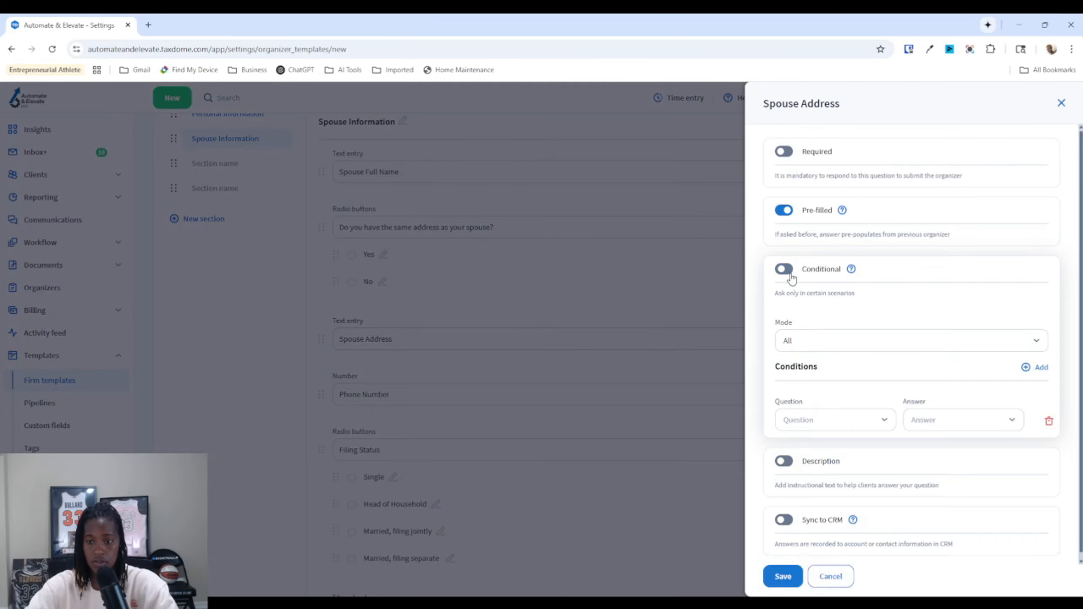
{"action": "left_click", "coordinate": [812, 429]}
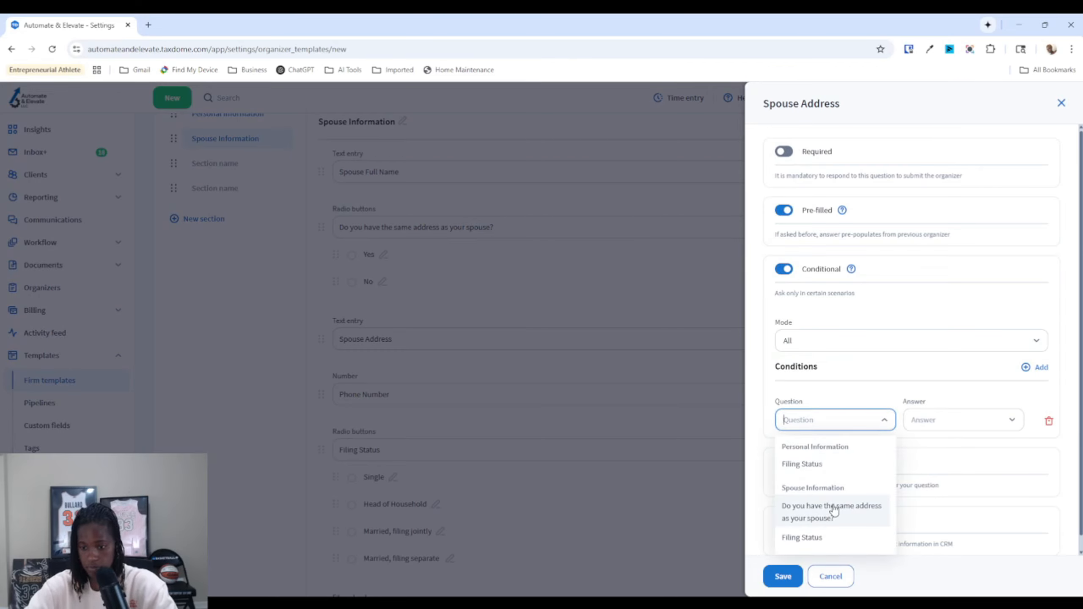
{"action": "left_click", "coordinate": [827, 508]}
{"action": "left_click", "coordinate": [960, 429]}
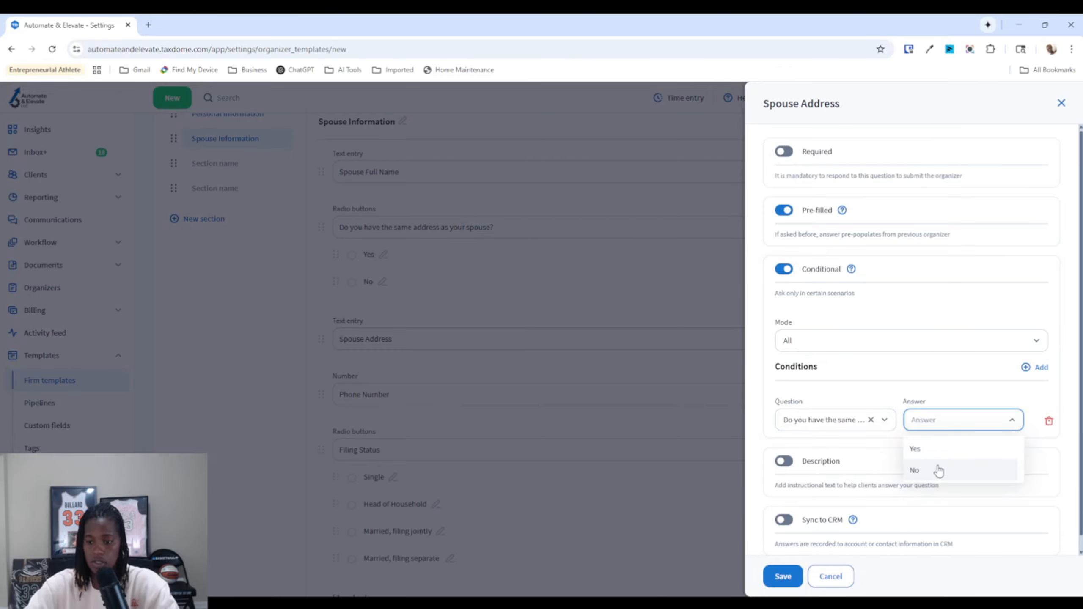
{"action": "left_click", "coordinate": [939, 469]}
Step: Turn on CRM sync for Spouse Address to the street_address contact field and save the question's settings
{"action": "left_click", "coordinate": [784, 520]}
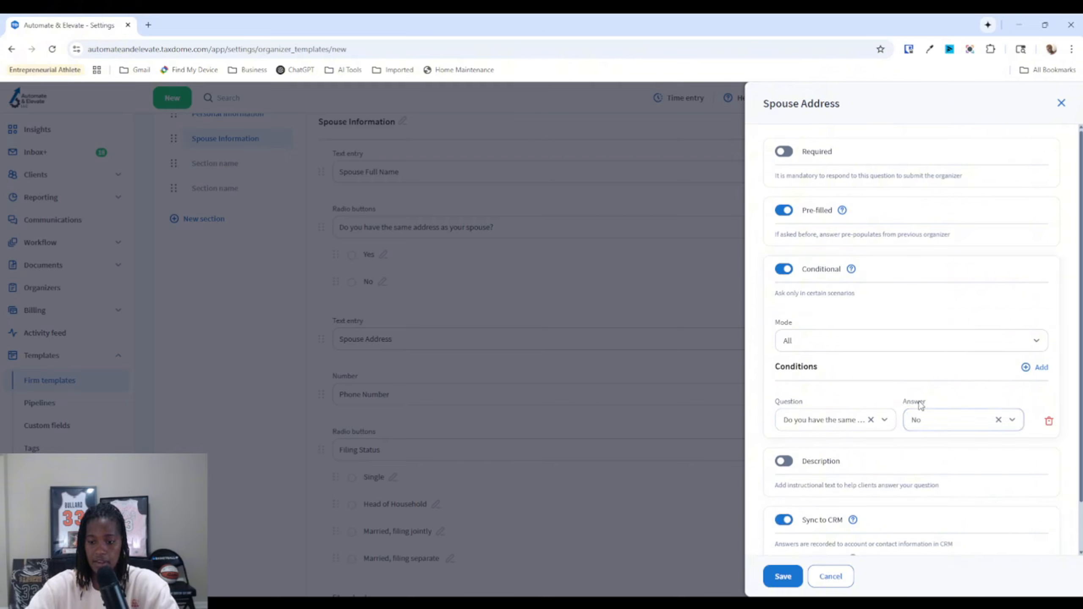
{"action": "scroll", "coordinate": [871, 509], "scroll_direction": "down", "scroll_amount": 1}
{"action": "left_click", "coordinate": [871, 521]}
{"action": "scroll", "coordinate": [838, 427], "scroll_direction": "down", "scroll_amount": 3}
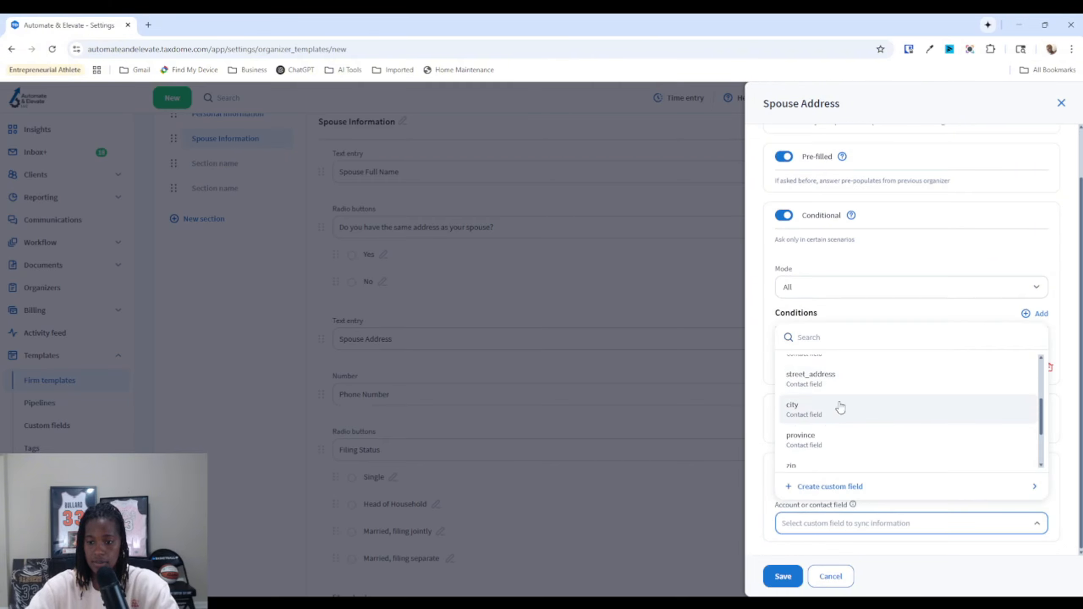
{"action": "left_click", "coordinate": [810, 375]}
{"action": "left_click", "coordinate": [782, 576]}
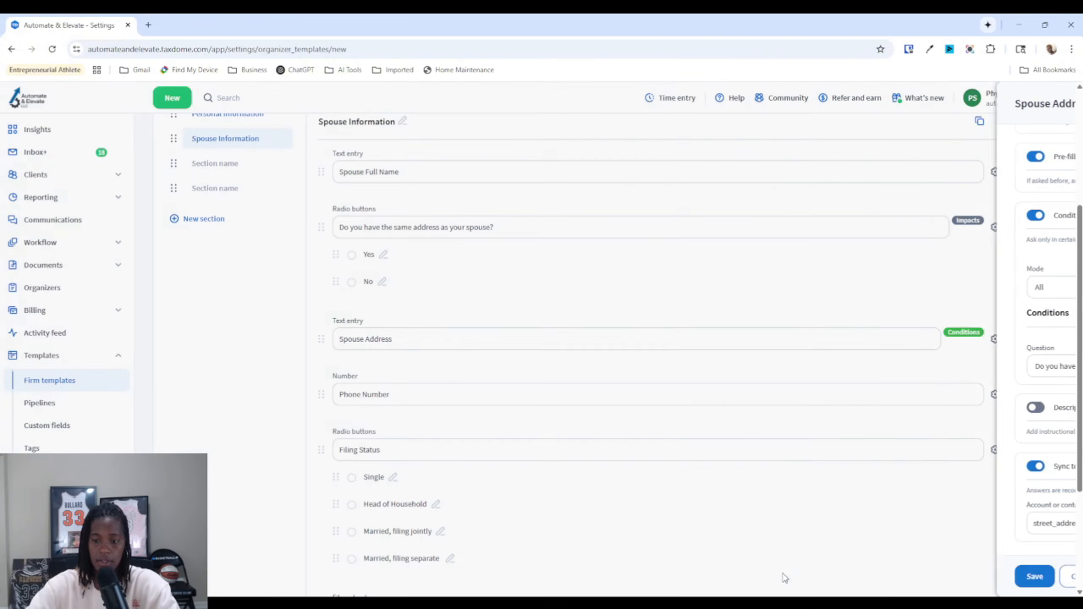
Step: Delete the Filing Status question from the Spouse Information section
{"action": "mouse_move", "coordinate": [971, 343]}
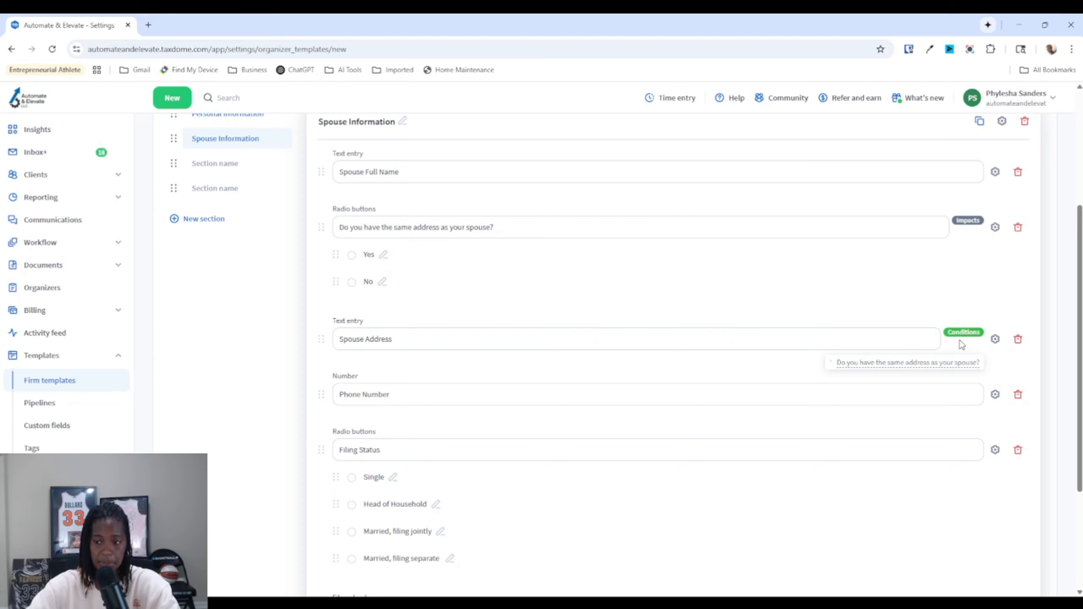
{"action": "mouse_move", "coordinate": [972, 230]}
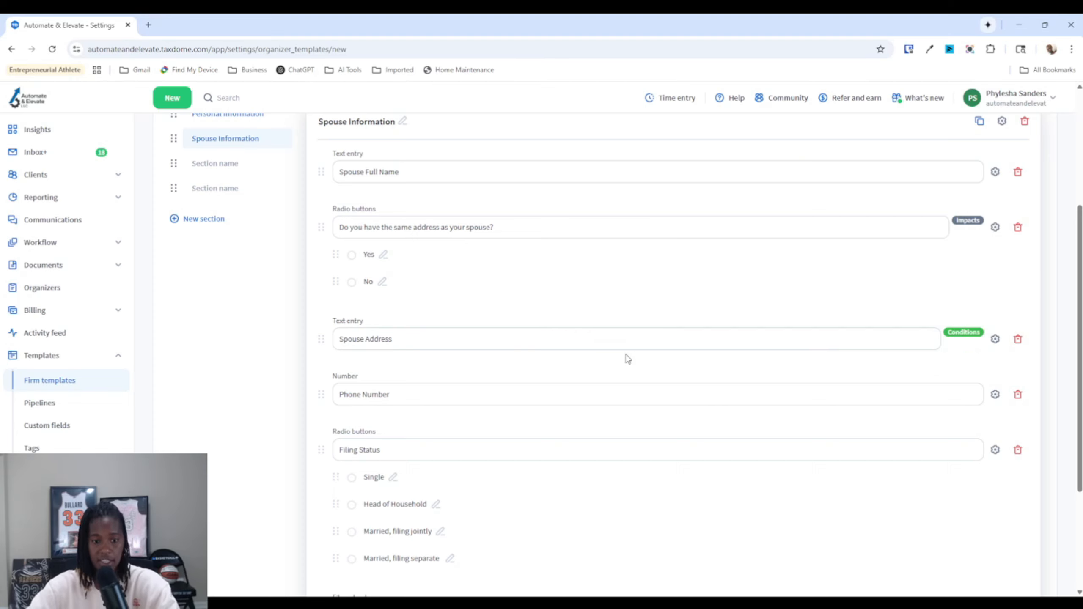
{"action": "scroll", "coordinate": [418, 245], "scroll_direction": "down", "scroll_amount": 1}
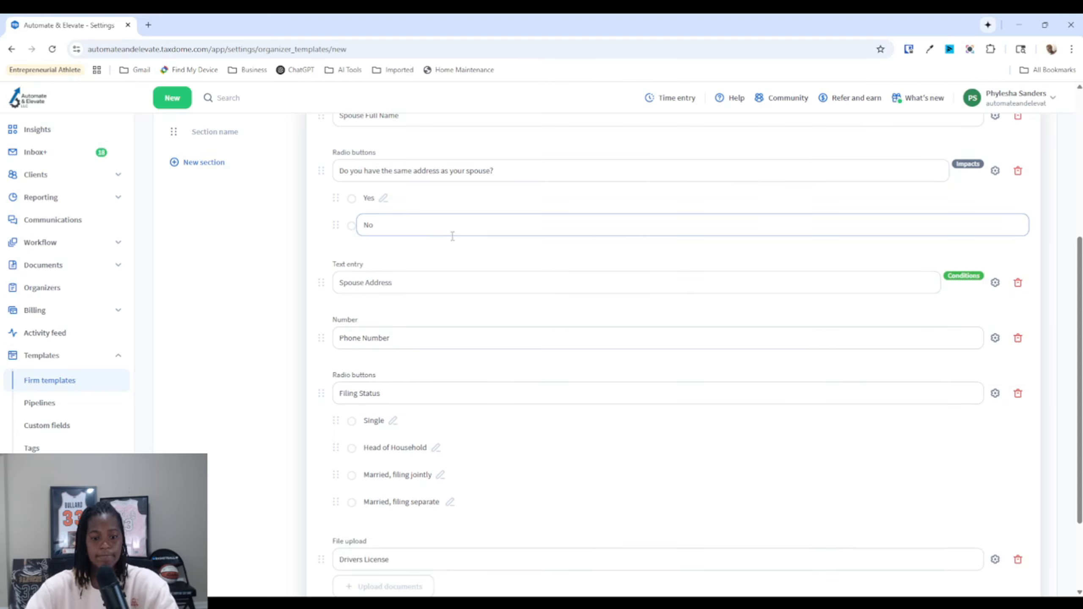
{"action": "scroll", "coordinate": [417, 341], "scroll_direction": "up", "scroll_amount": 2}
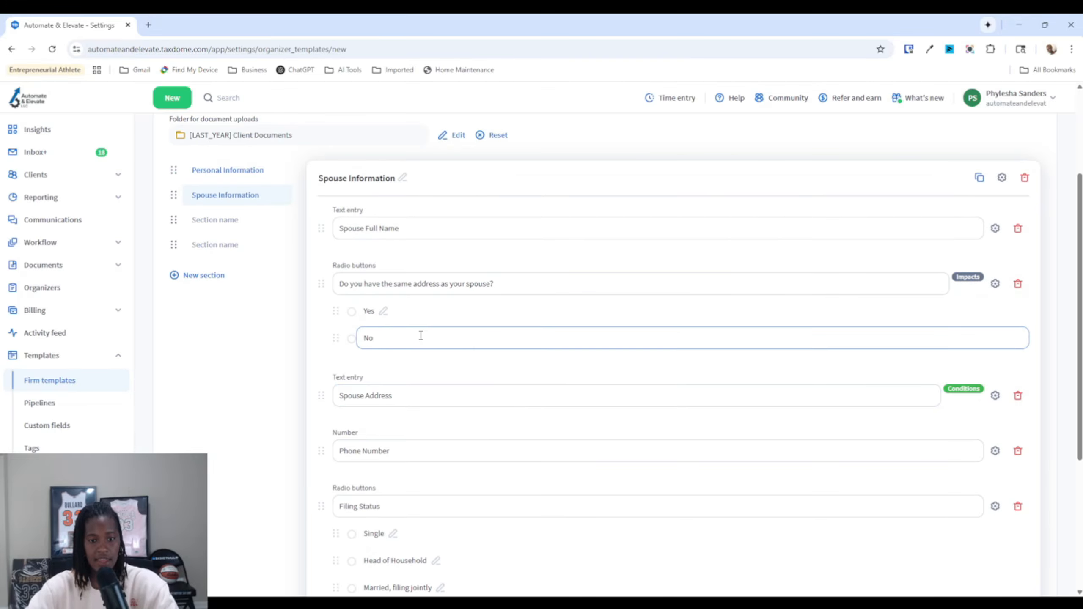
{"action": "scroll", "coordinate": [346, 435], "scroll_direction": "down", "scroll_amount": 2}
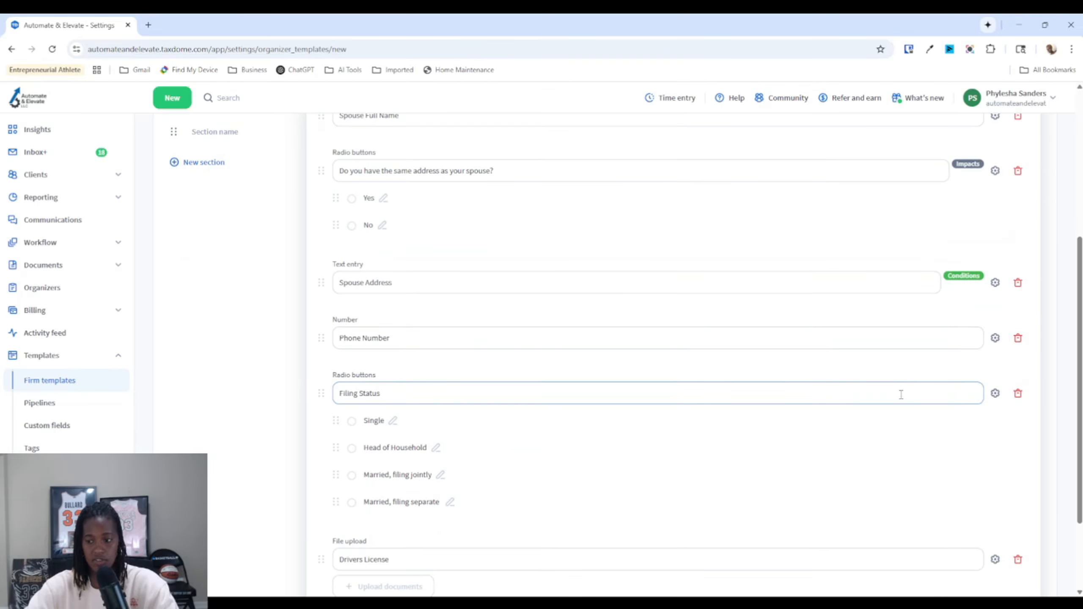
{"action": "left_click", "coordinate": [1018, 393]}
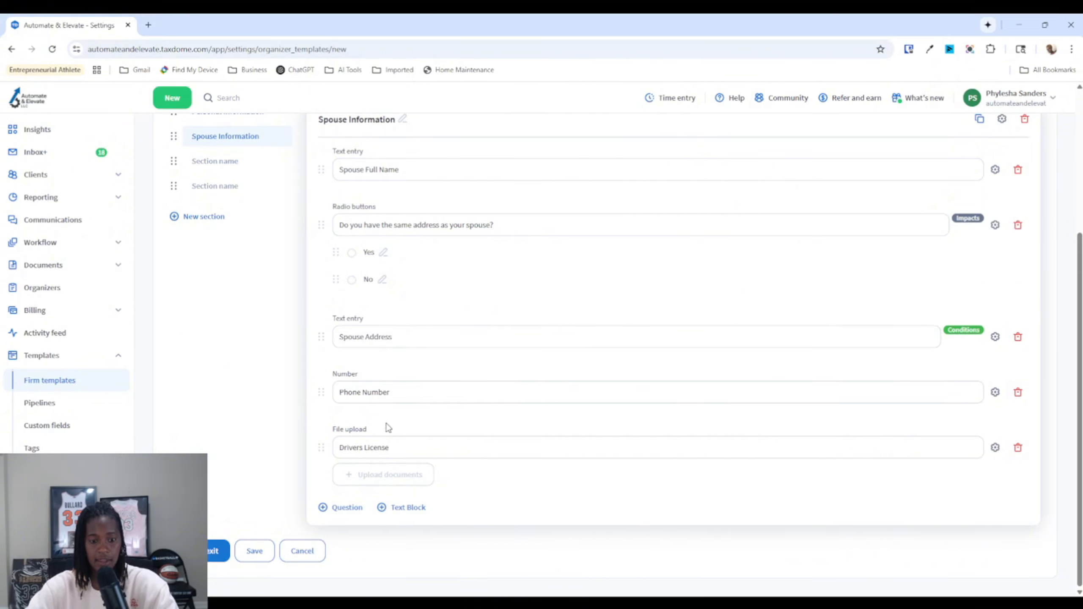
Step: Rename the spouse section's phone and license questions as "Spouse Phone Number" and "Spouse Drivers License"
{"action": "left_click", "coordinate": [343, 389]}
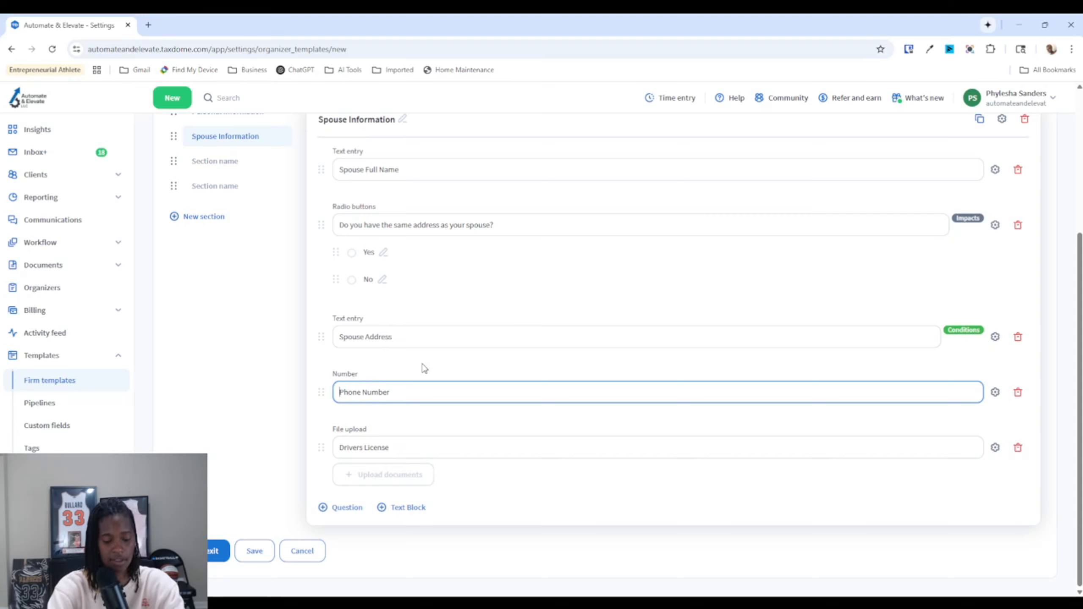
{"action": "type", "text": "Spouse"}
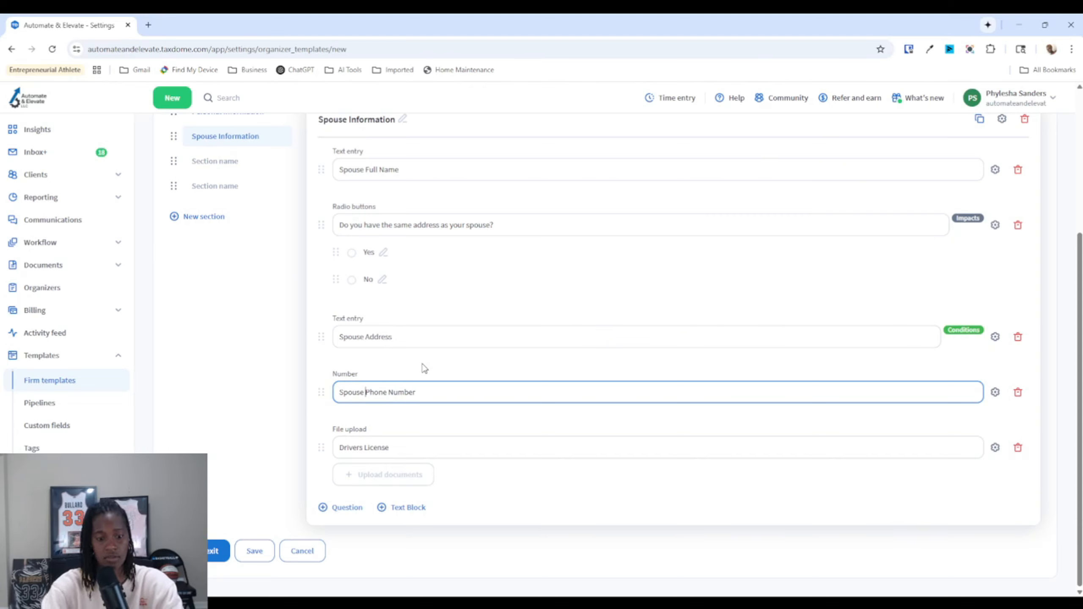
{"action": "left_click", "coordinate": [342, 448]}
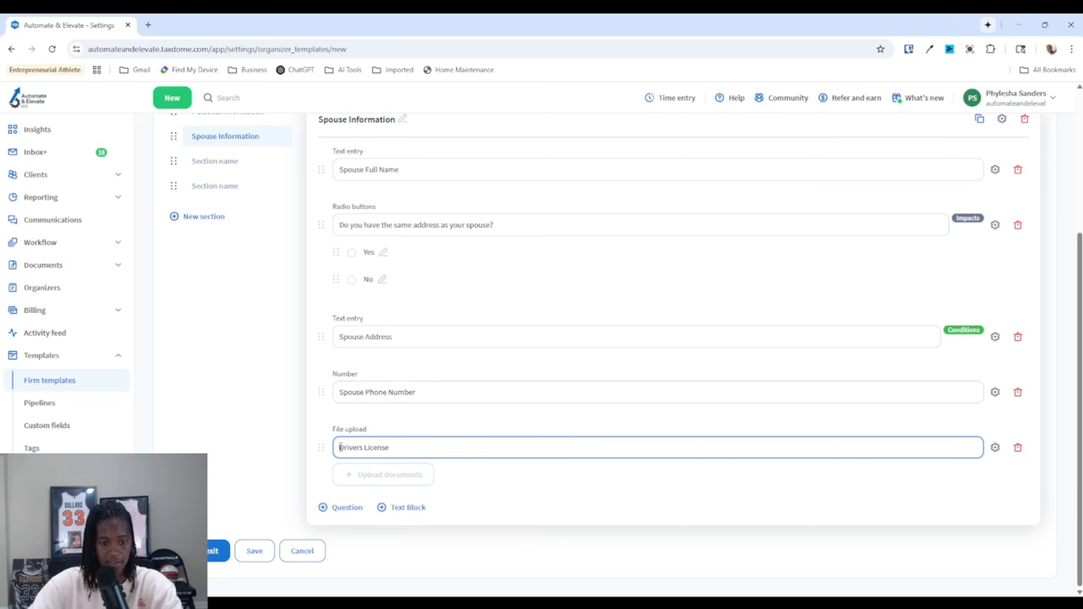
{"action": "type", "text": "Spouse"}
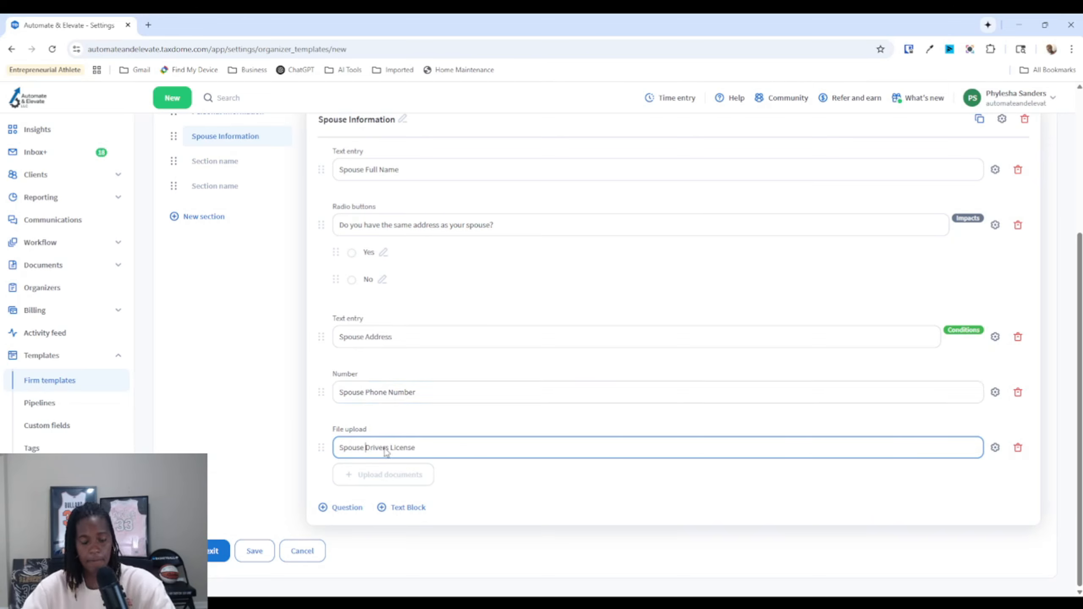
{"action": "left_click", "coordinate": [238, 299]}
Step: Make the Spouse Information section conditional in Any mode, with Filing Status answered "Married, filing jointly" as the first condition
{"action": "scroll", "coordinate": [239, 298], "scroll_direction": "up", "scroll_amount": 5}
{"action": "scroll", "coordinate": [239, 298], "scroll_direction": "up", "scroll_amount": 1}
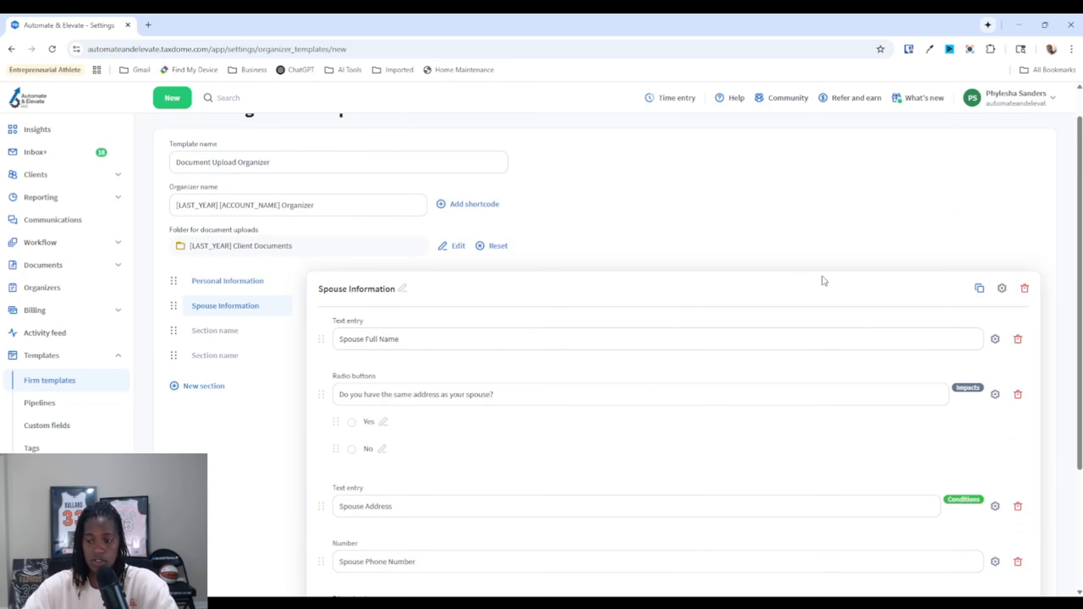
{"action": "left_click", "coordinate": [1001, 290]}
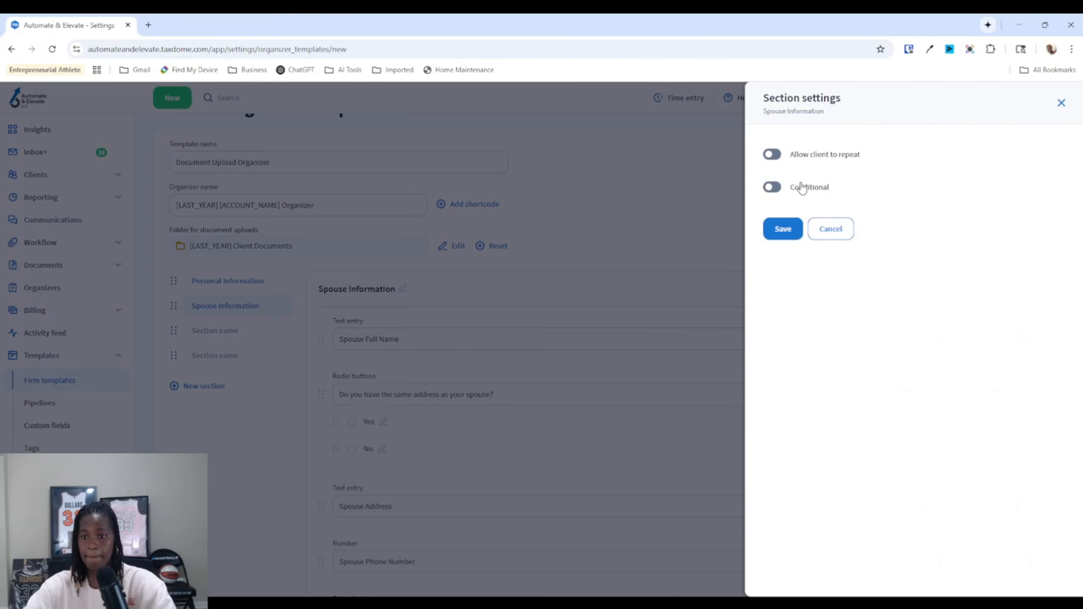
{"action": "left_click", "coordinate": [772, 187]}
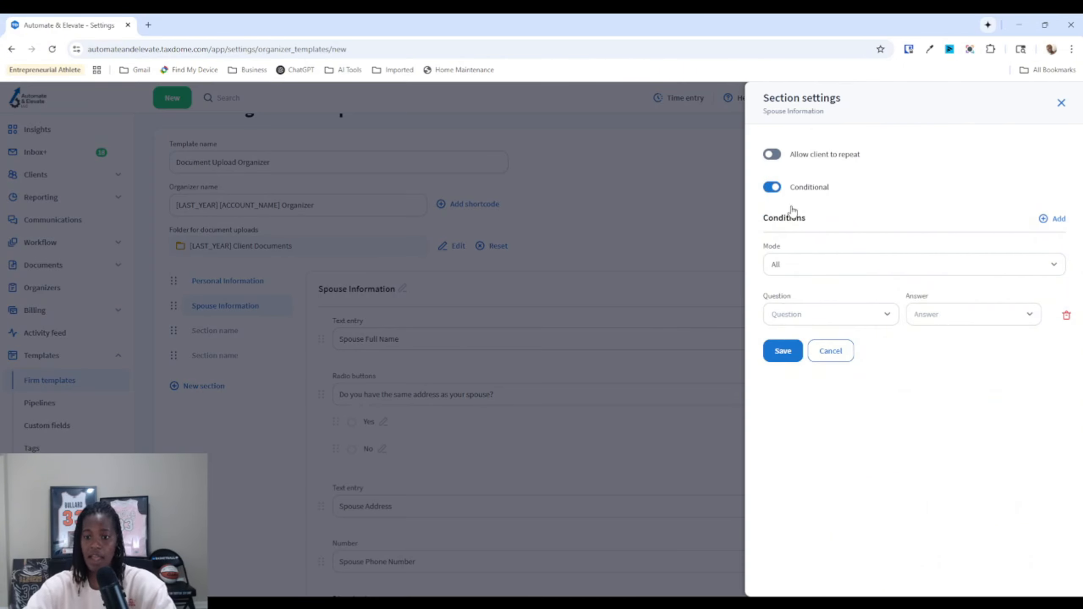
{"action": "left_click", "coordinate": [907, 271]}
{"action": "left_click", "coordinate": [889, 313]}
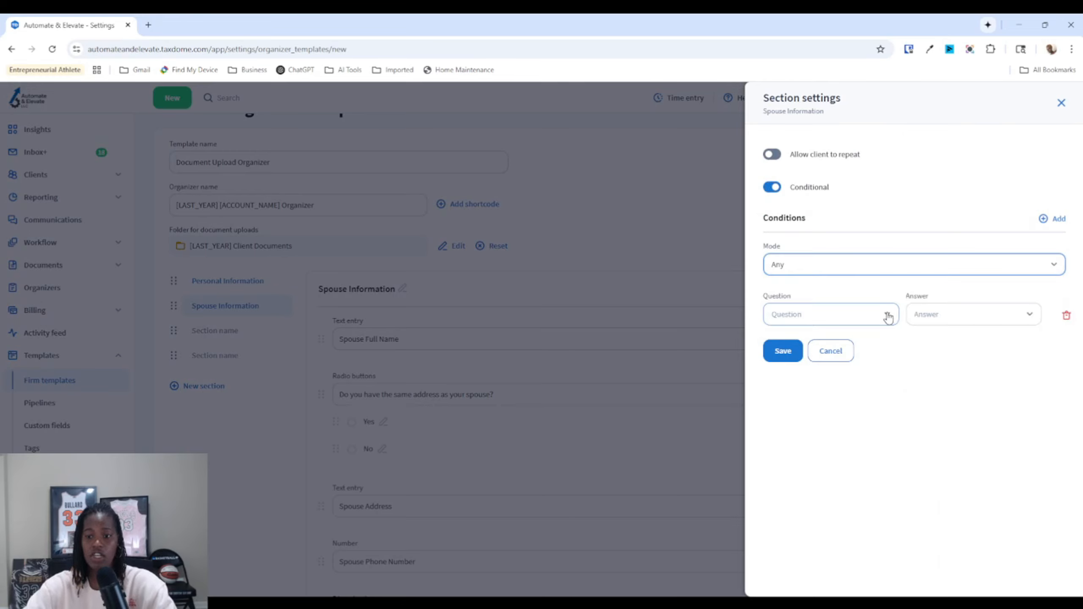
{"action": "left_click", "coordinate": [825, 324]}
{"action": "left_click", "coordinate": [817, 358]}
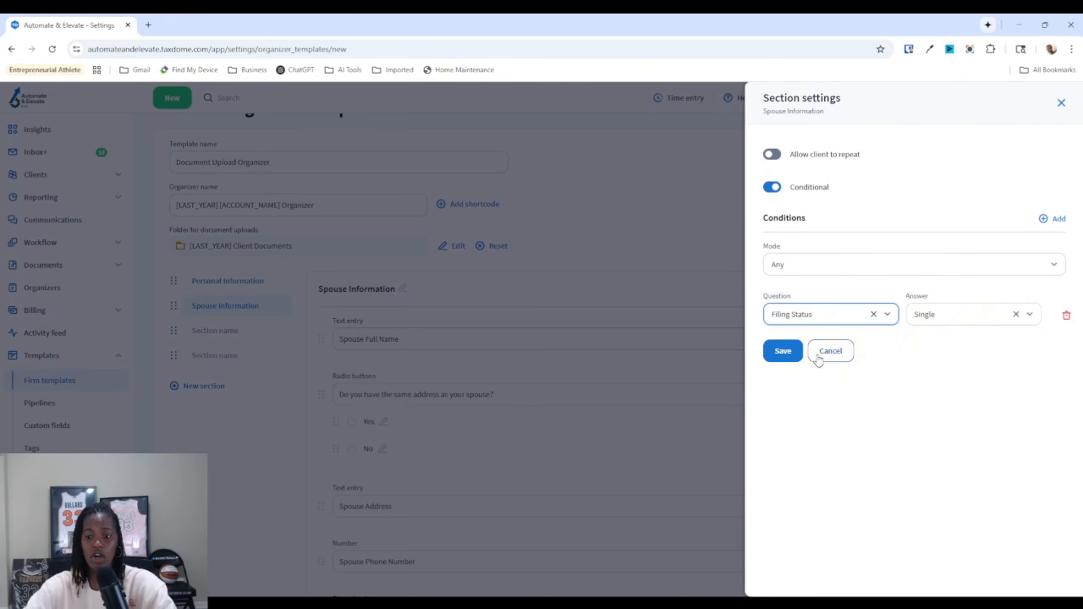
{"action": "left_click", "coordinate": [961, 322]}
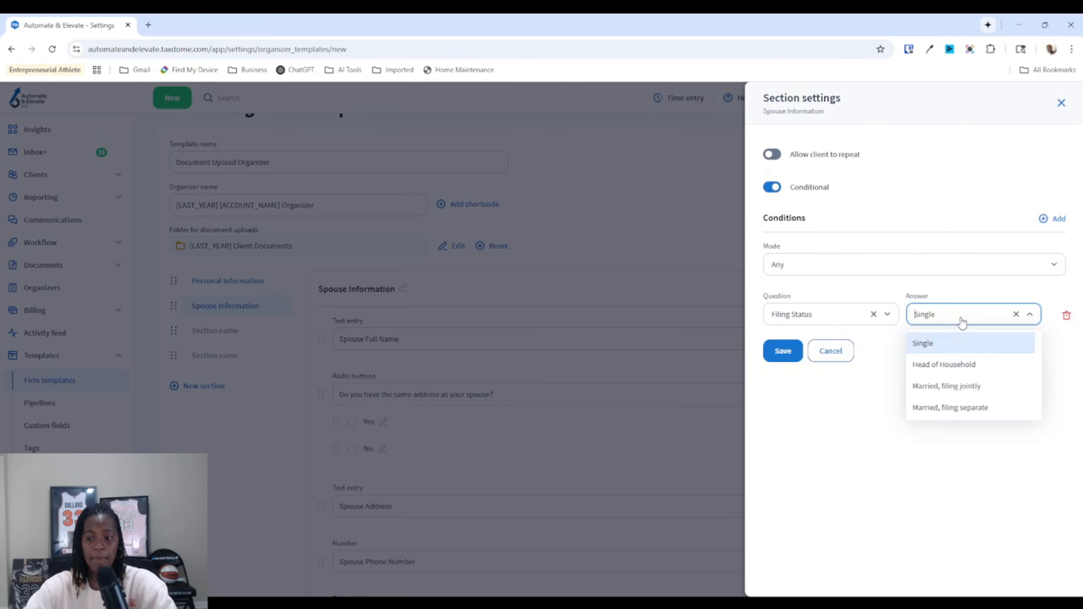
{"action": "left_click", "coordinate": [959, 387]}
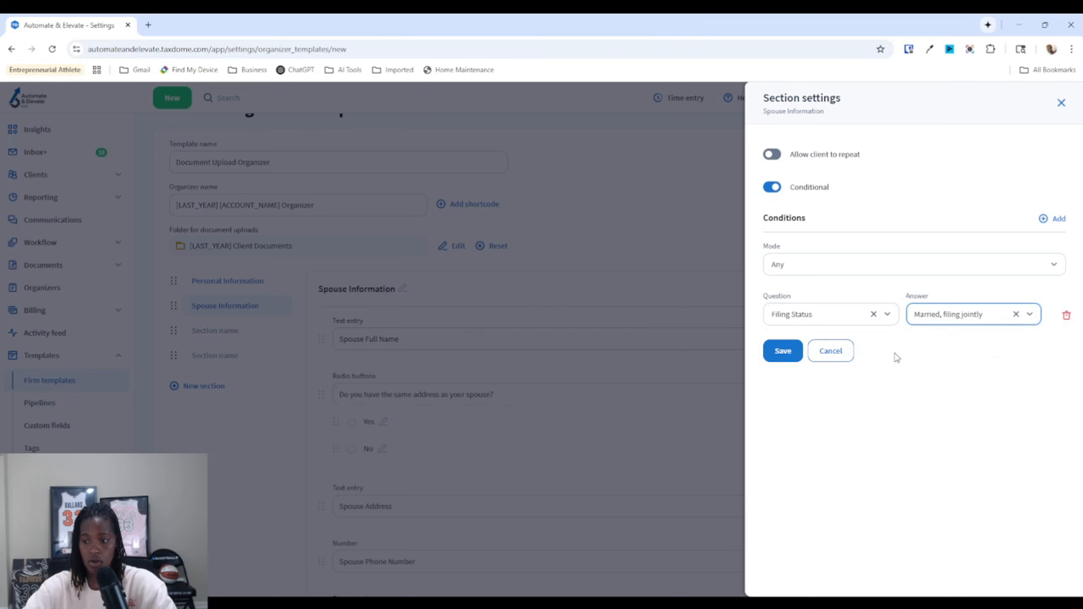
Step: Add a second section condition for Filing Status answered "Married, filing separate" and save the section settings
{"action": "left_click", "coordinate": [1050, 218]}
{"action": "left_click", "coordinate": [798, 356]}
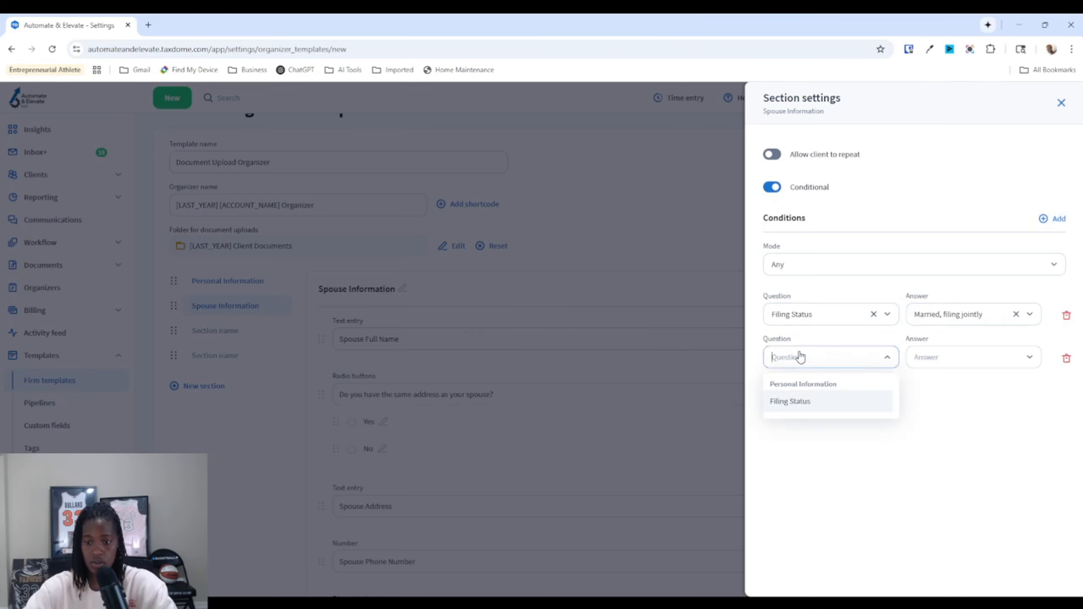
{"action": "left_click", "coordinate": [810, 401]}
{"action": "left_click", "coordinate": [976, 360]}
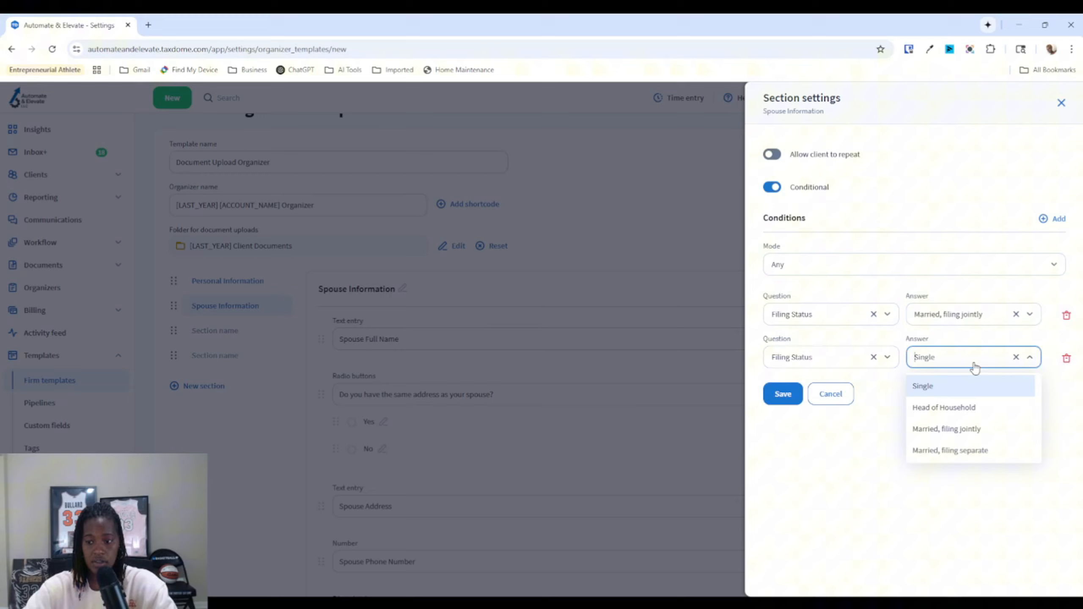
{"action": "left_click", "coordinate": [941, 453]}
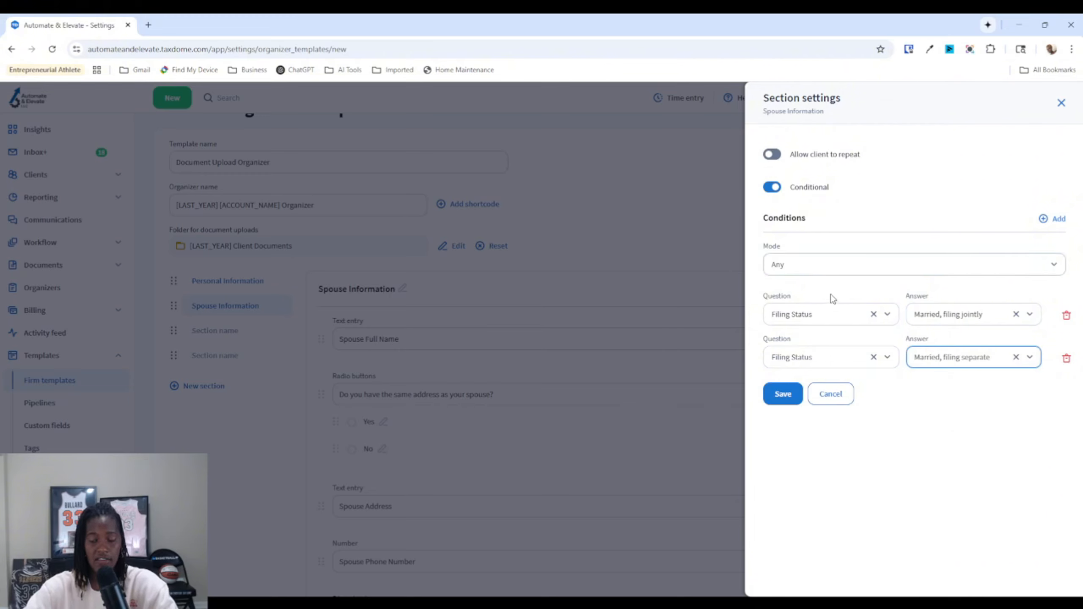
{"action": "left_click", "coordinate": [788, 393]}
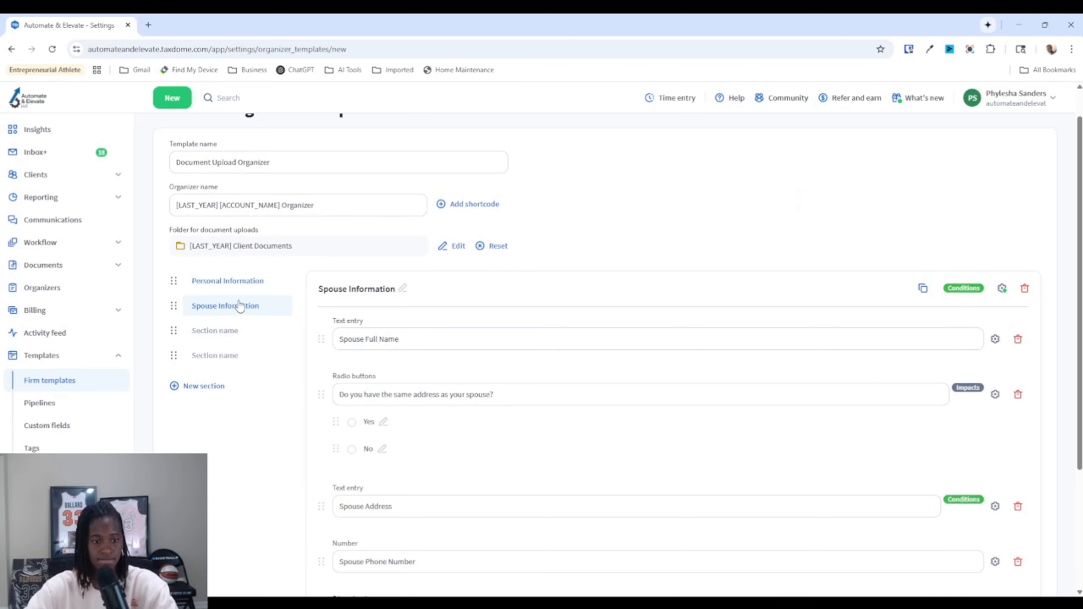
Step: Check what the Filing Status question in the Personal Information section impacts
{"action": "left_click", "coordinate": [220, 331]}
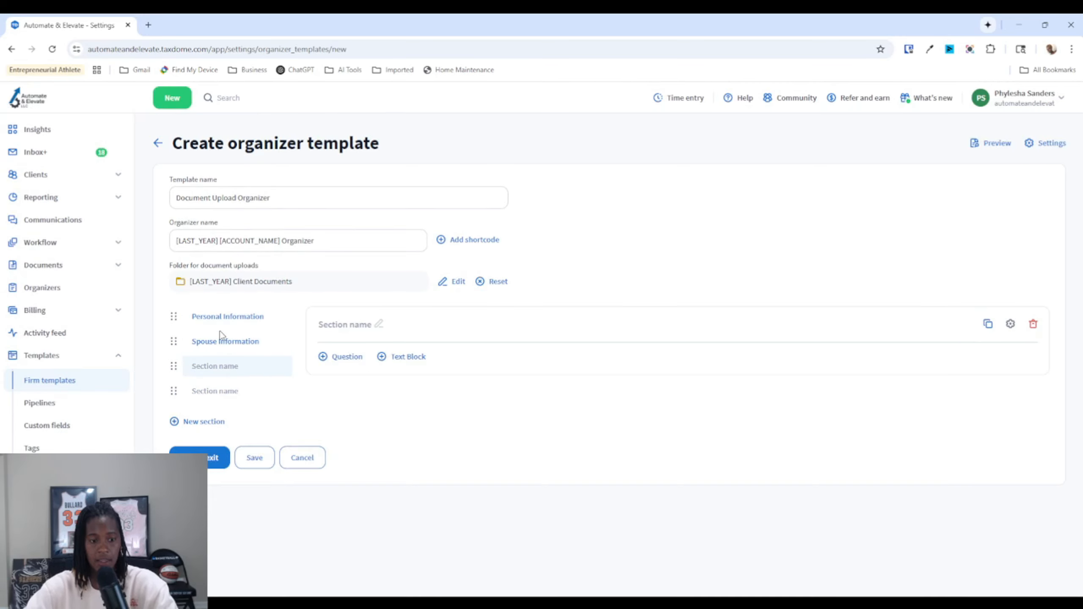
{"action": "left_click", "coordinate": [228, 319]}
{"action": "scroll", "coordinate": [471, 362], "scroll_direction": "down", "scroll_amount": 5}
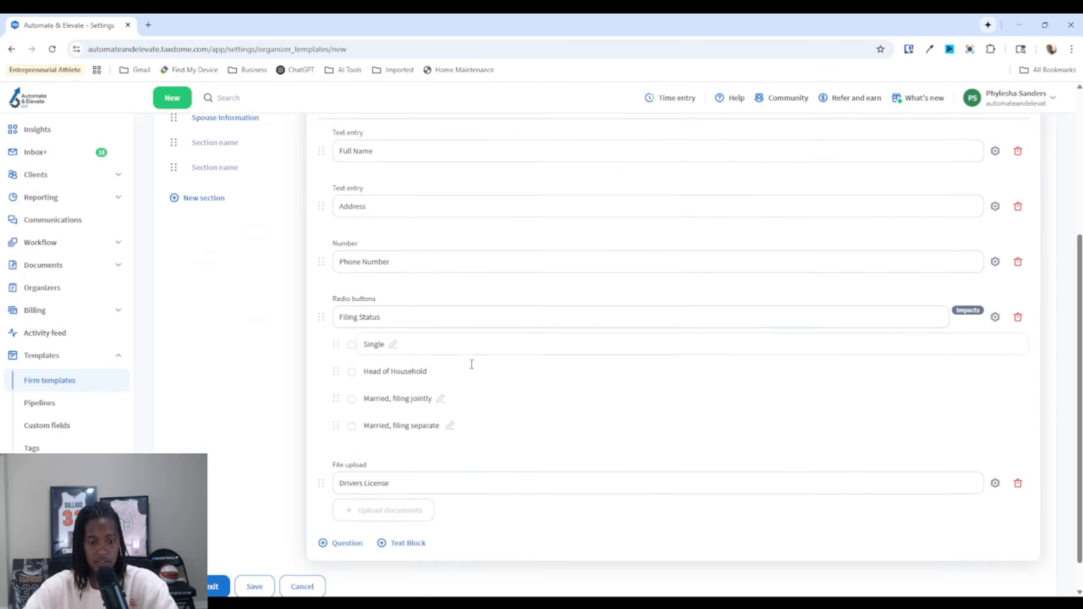
{"action": "mouse_move", "coordinate": [972, 311]}
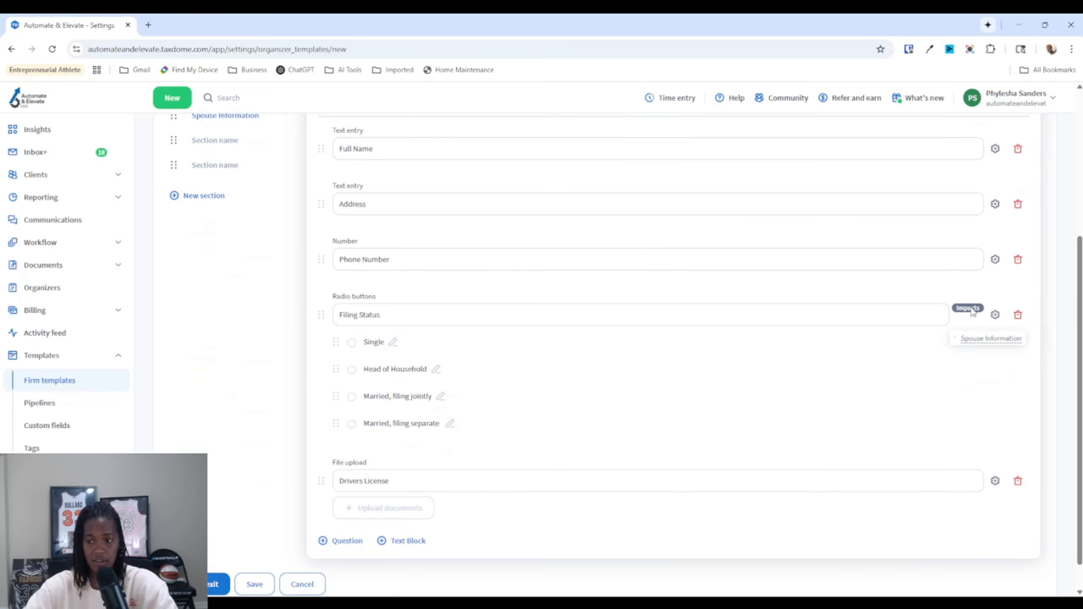
{"action": "scroll", "coordinate": [970, 312], "scroll_direction": "up", "scroll_amount": 1}
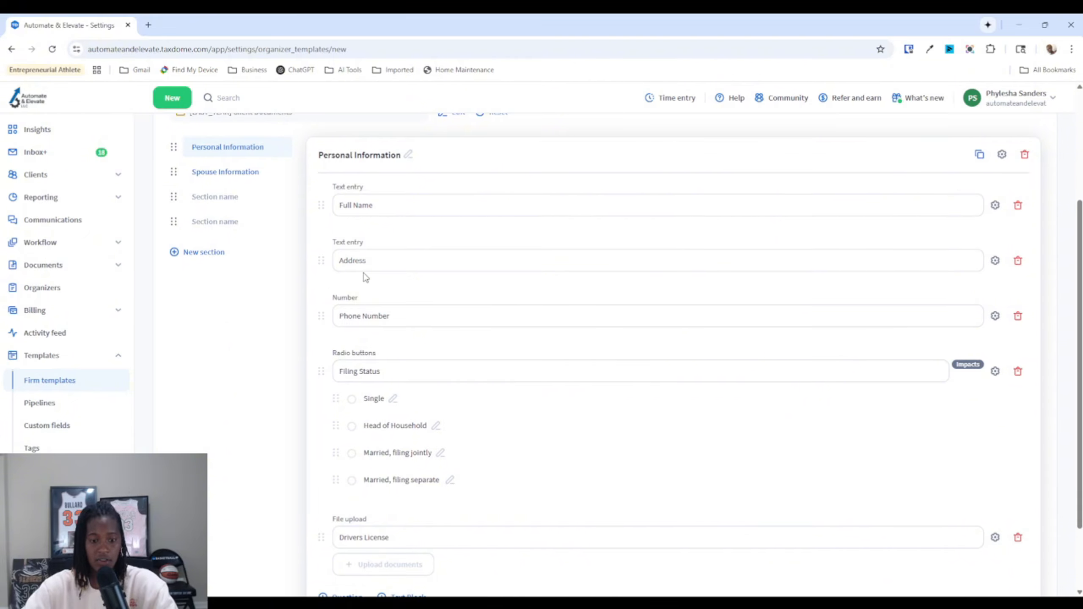
Step: Name the first unnamed section after Spouse Information "Income Source"
{"action": "left_click", "coordinate": [208, 203]}
{"action": "left_click", "coordinate": [356, 328]}
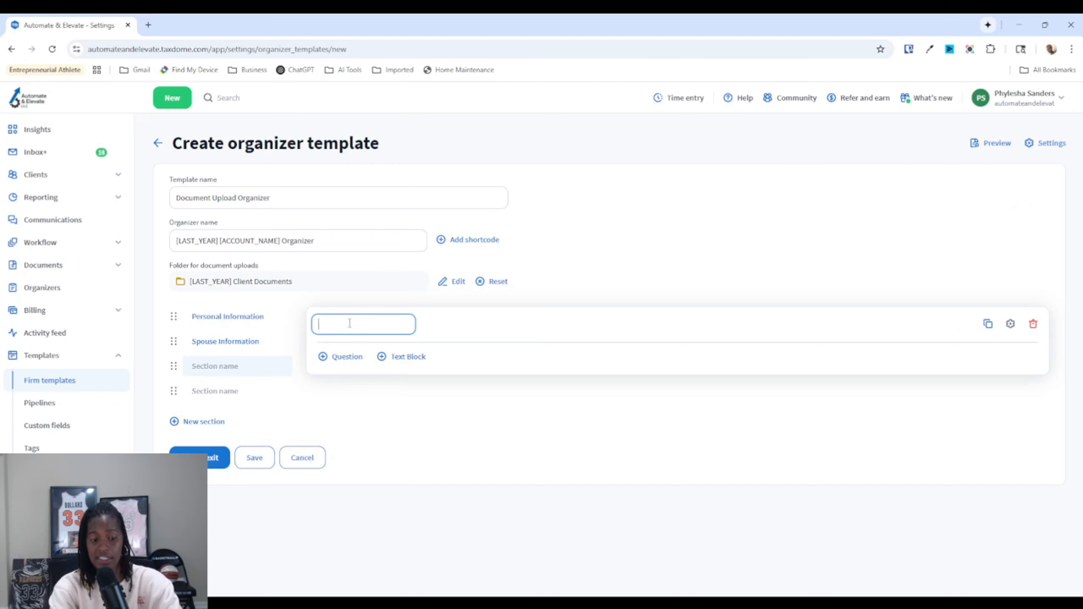
{"action": "type", "text": "Income Source"}
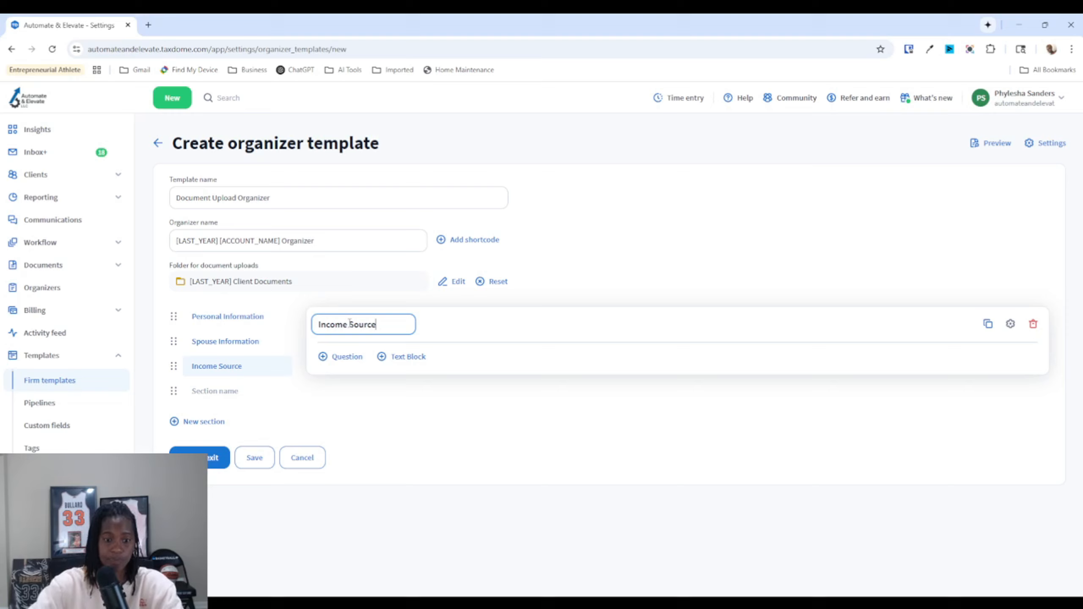
Step: Add a checkboxes question titled "Income Source" to the Income Source section
{"action": "left_click", "coordinate": [350, 356]}
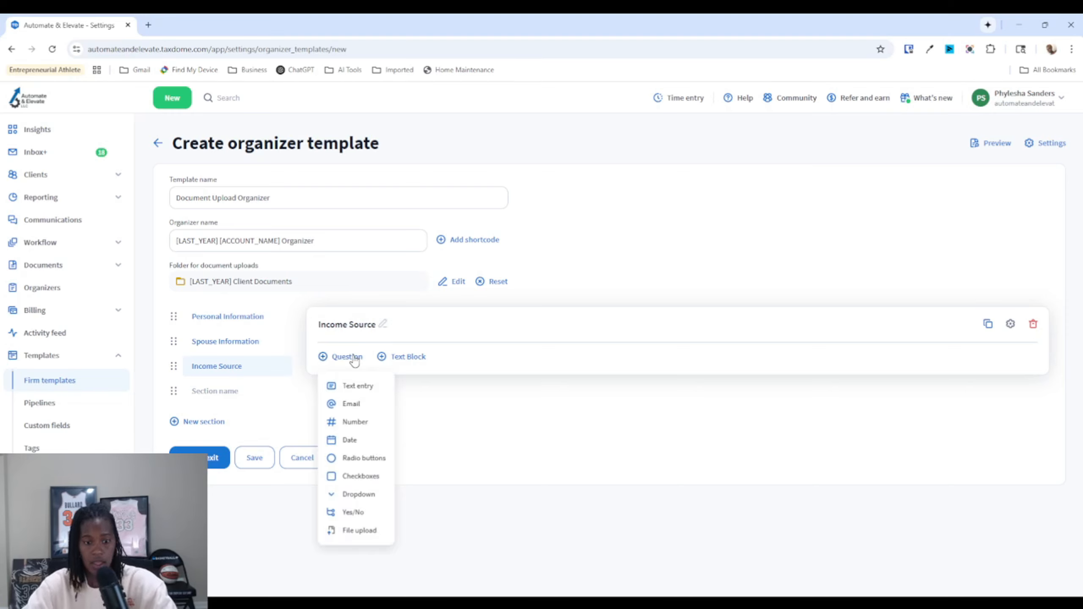
{"action": "left_click", "coordinate": [362, 475]}
{"action": "left_click", "coordinate": [385, 374]}
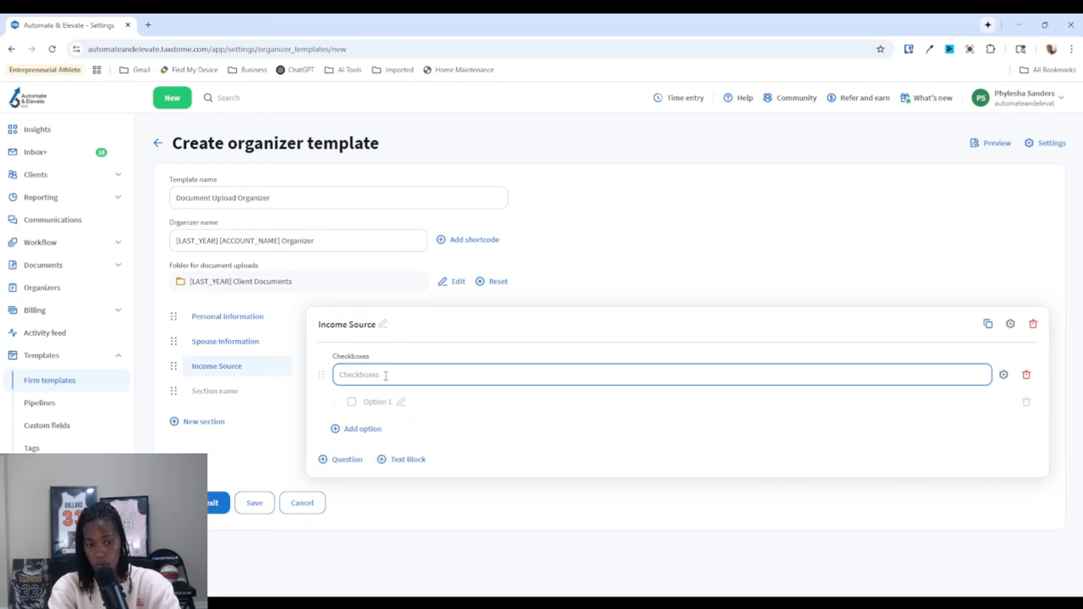
{"action": "type", "text": "Income S"}
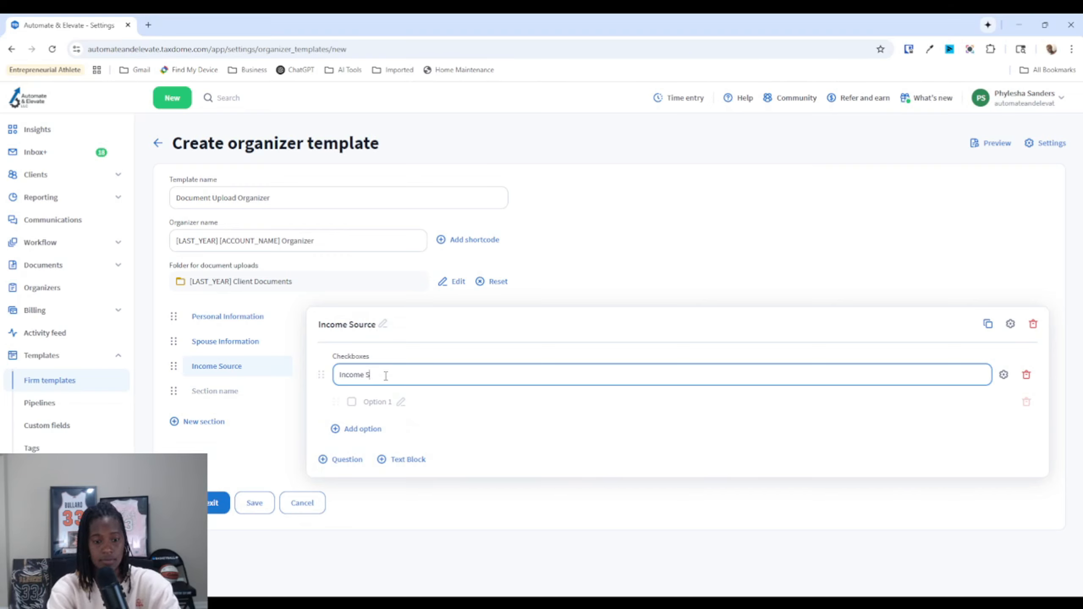
{"action": "type", "text": "ource"}
Step: Enter "W-2 earner", "Business Income" and "Rental Property" as the first three options of the Income Source checkboxes question
{"action": "left_click", "coordinate": [384, 399]}
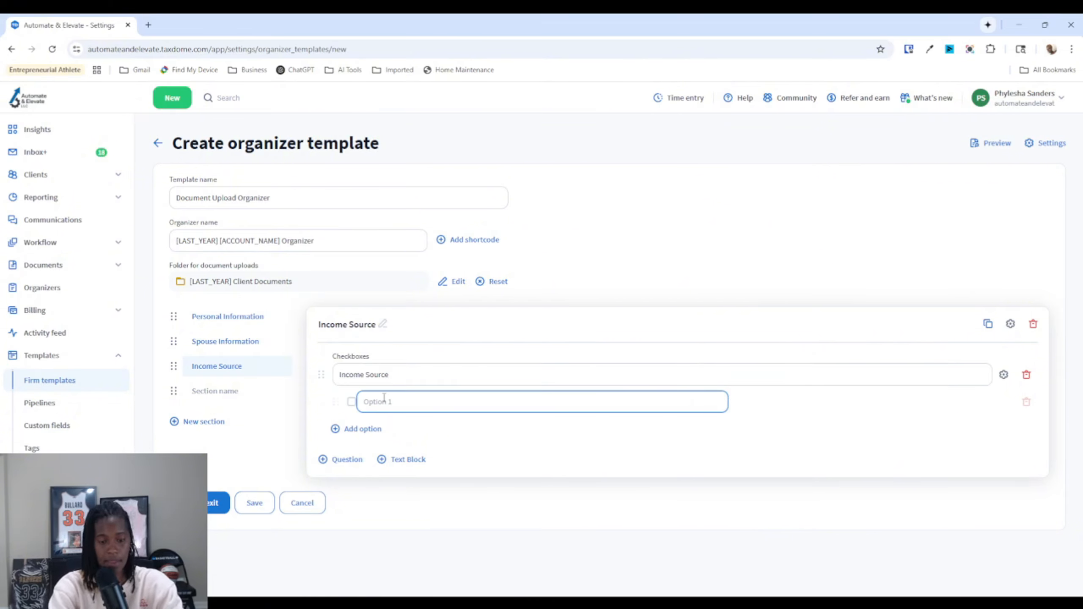
{"action": "type", "text": "W"}
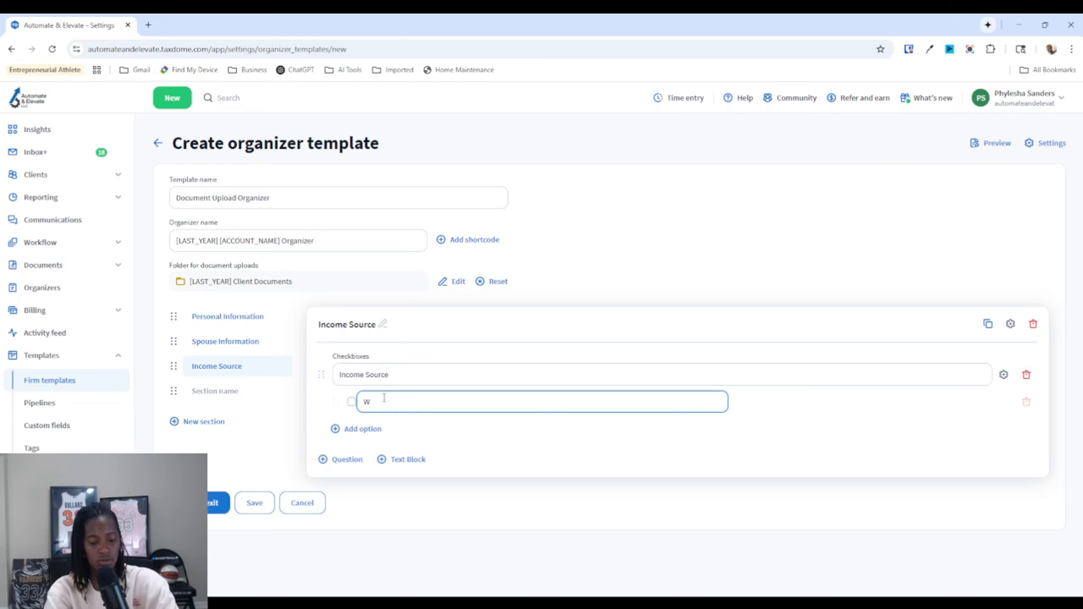
{"action": "type", "text": "-2 earne"}
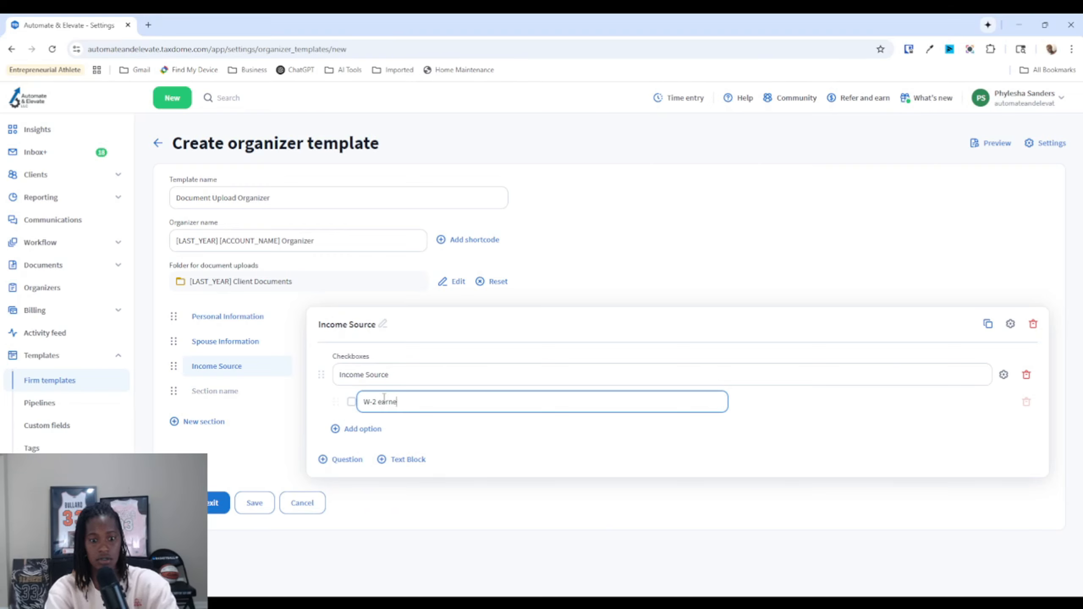
{"action": "type", "text": "r"}
{"action": "left_click", "coordinate": [362, 429]}
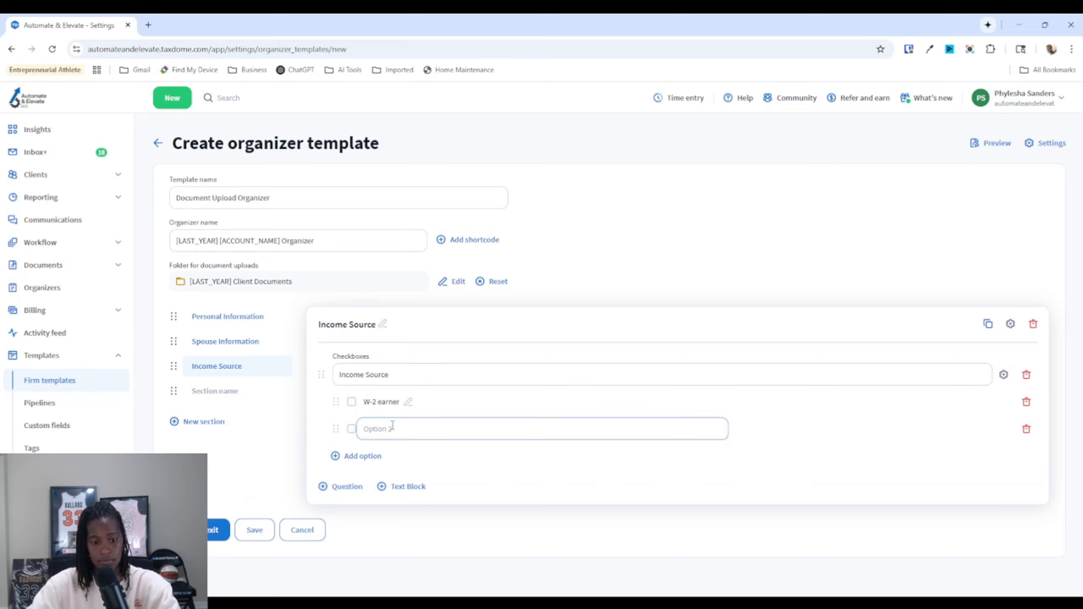
{"action": "type", "text": "Business Income"}
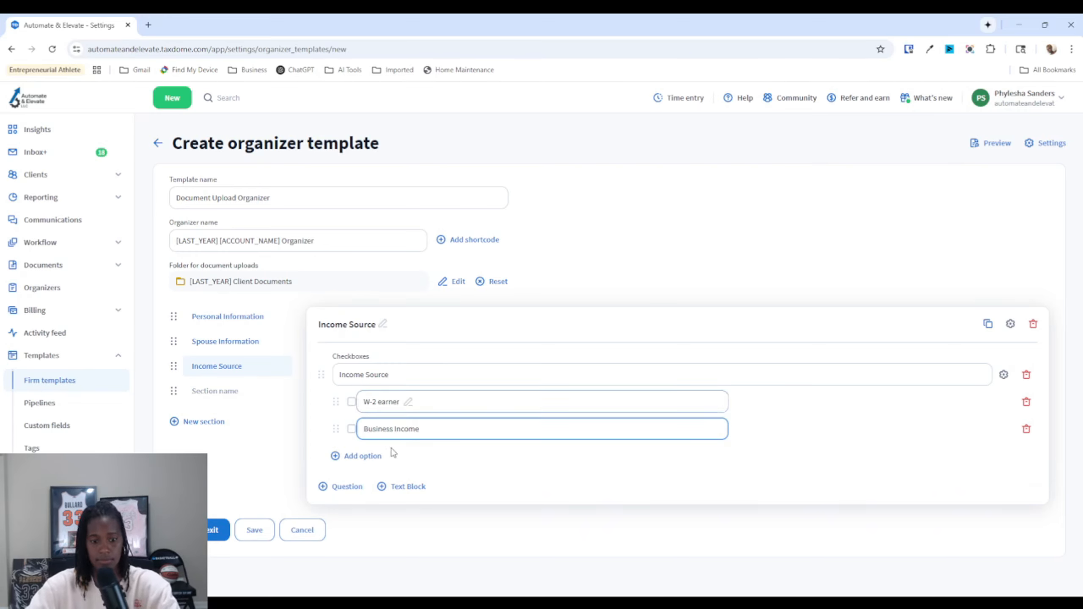
{"action": "left_click", "coordinate": [373, 457]}
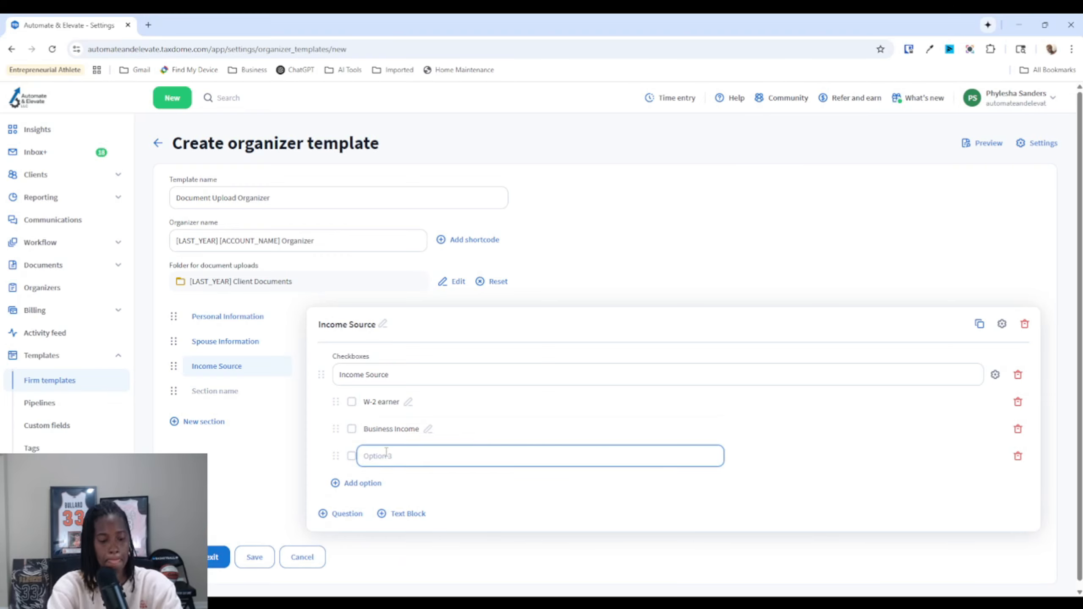
{"action": "type", "text": "Rental Pr"}
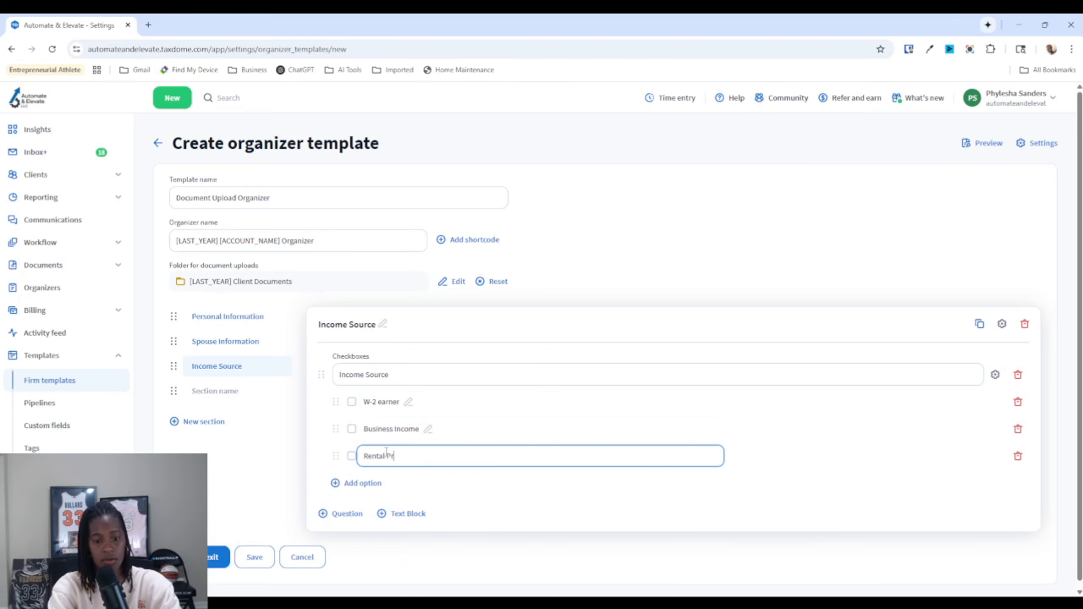
{"action": "type", "text": "operty"}
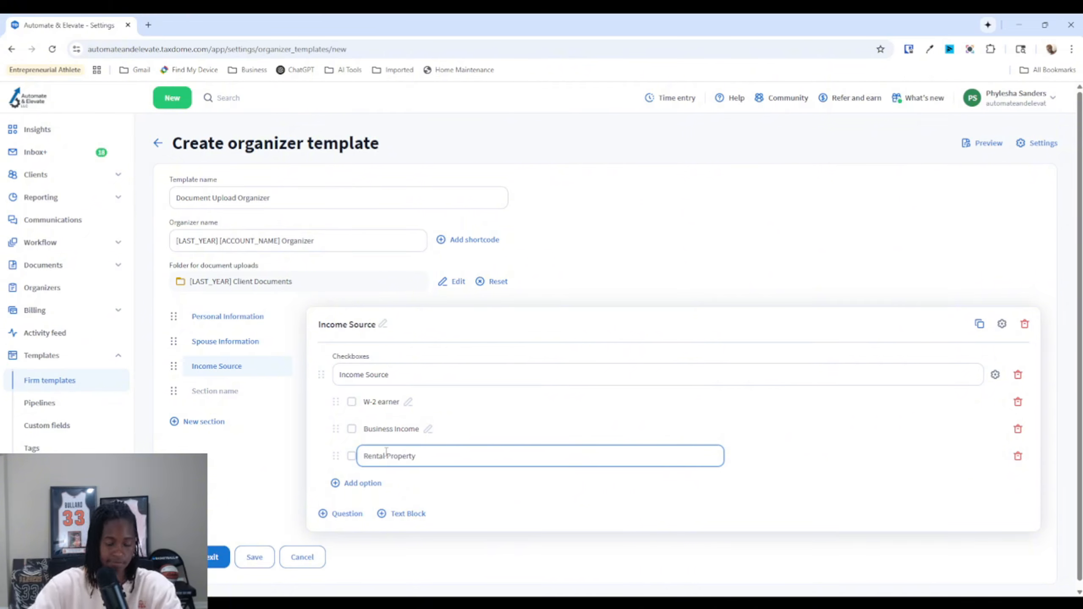
Step: Add "Social Security" and "Dividends" as further options to the Income Source checkboxes question
{"action": "left_click", "coordinate": [376, 483]}
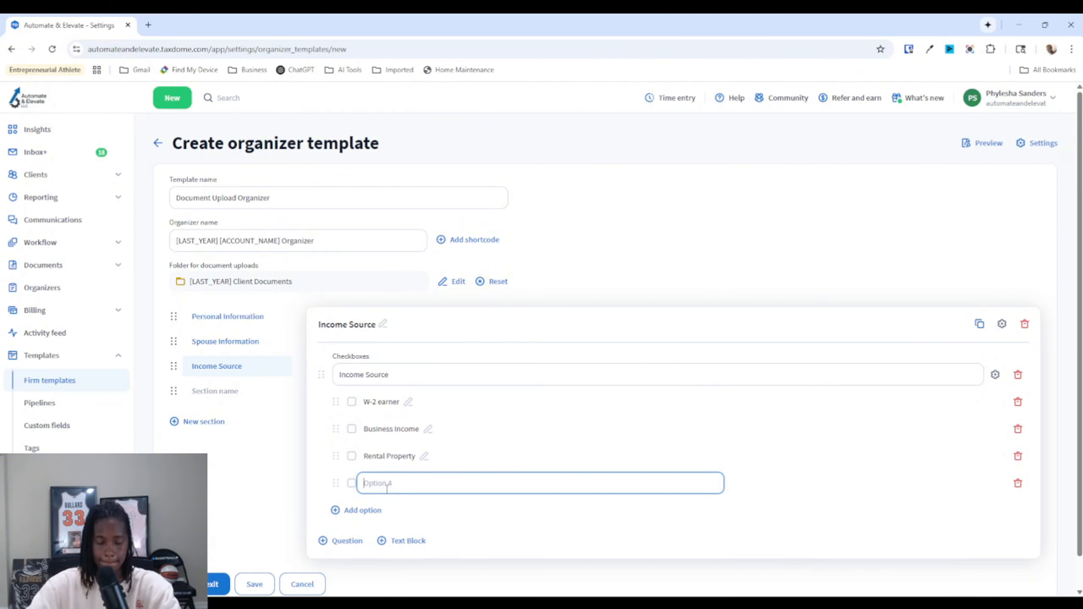
{"action": "type", "text": "S"}
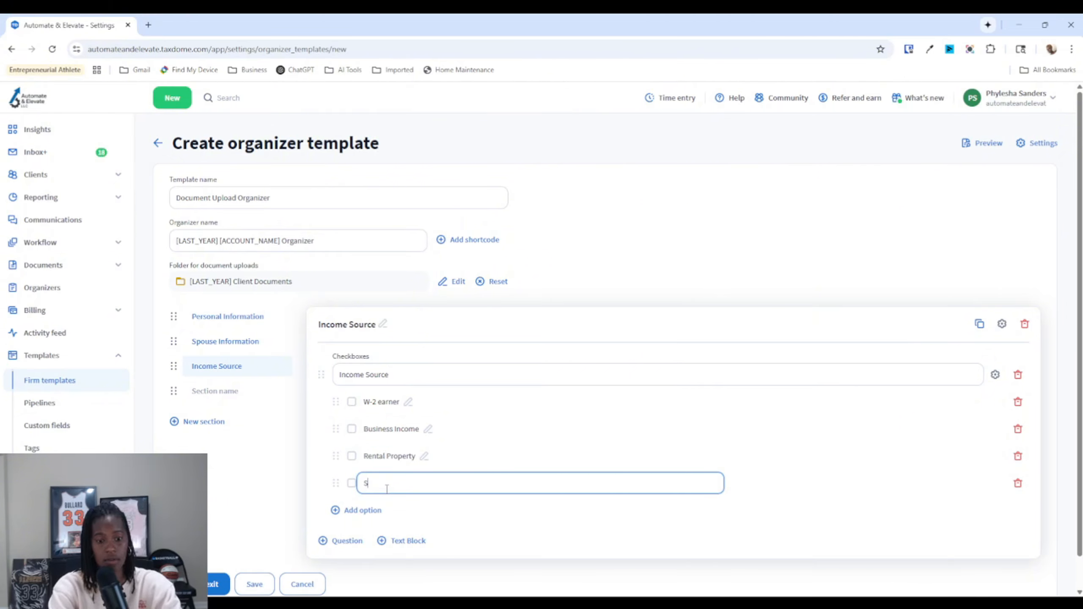
{"action": "type", "text": "ocial Security"}
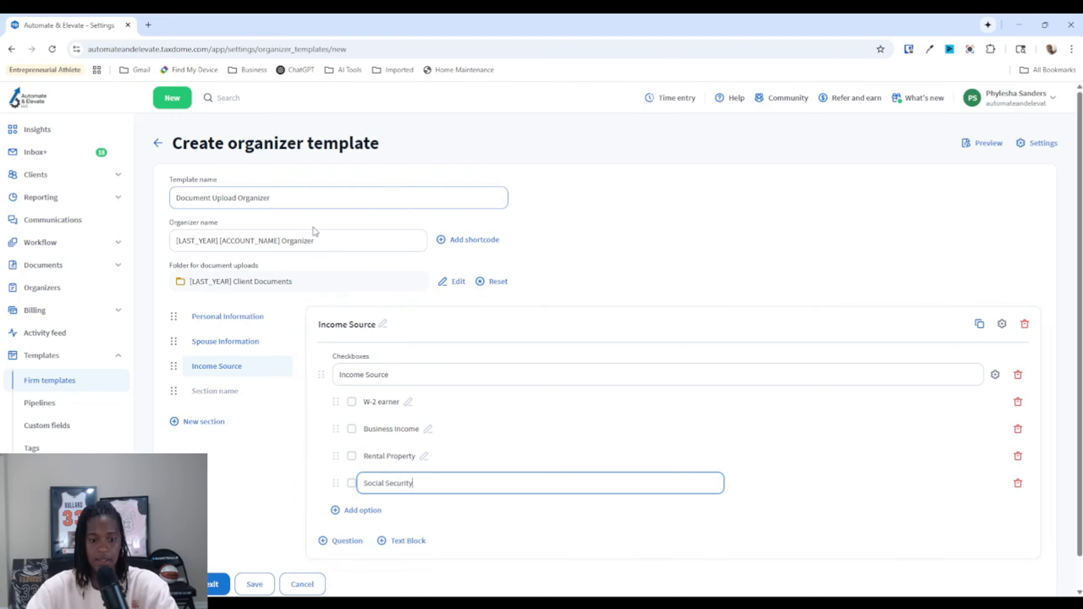
{"action": "left_click", "coordinate": [363, 510]}
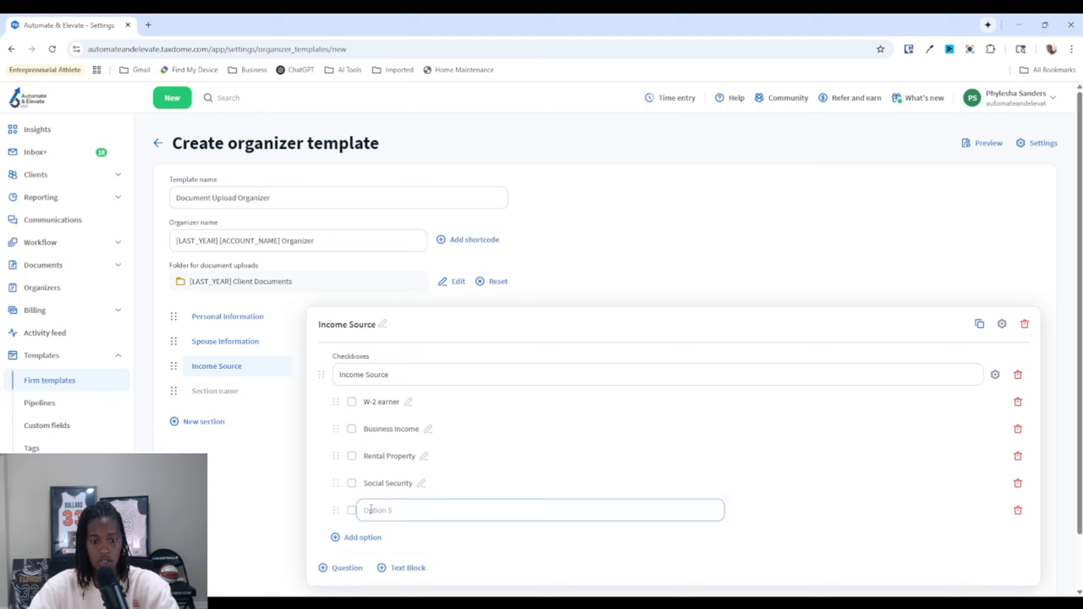
{"action": "left_click", "coordinate": [397, 510]}
{"action": "type", "text": "Div"}
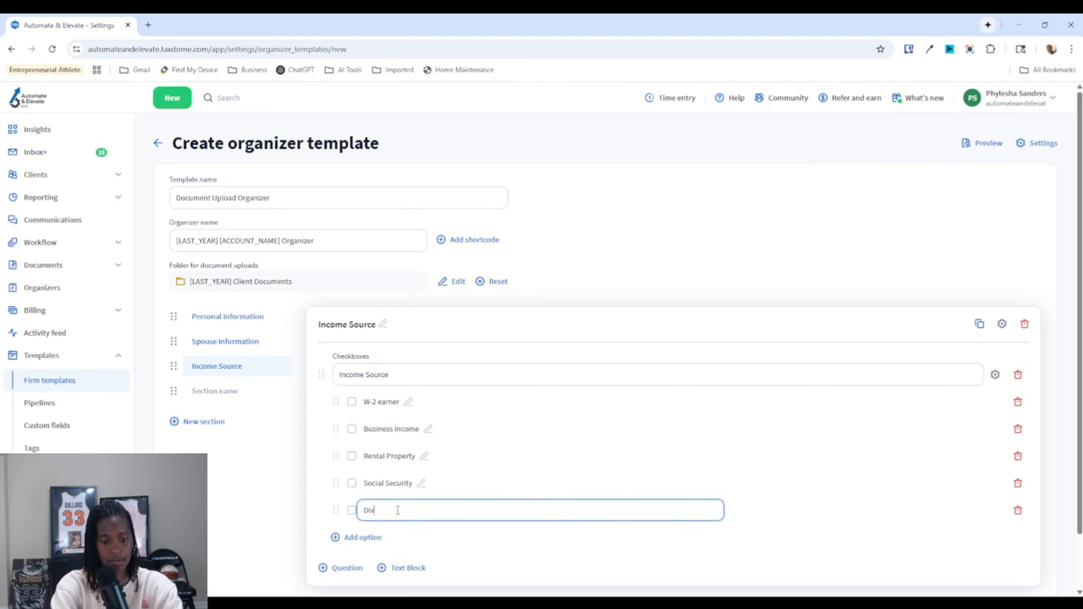
{"action": "type", "text": "idends"}
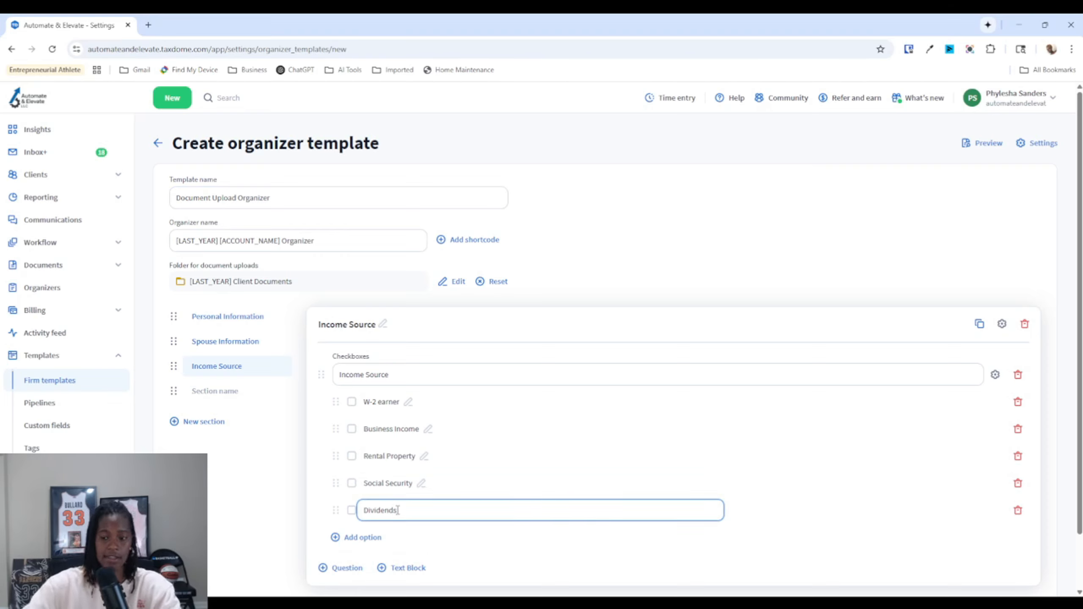
{"action": "left_click", "coordinate": [883, 512]}
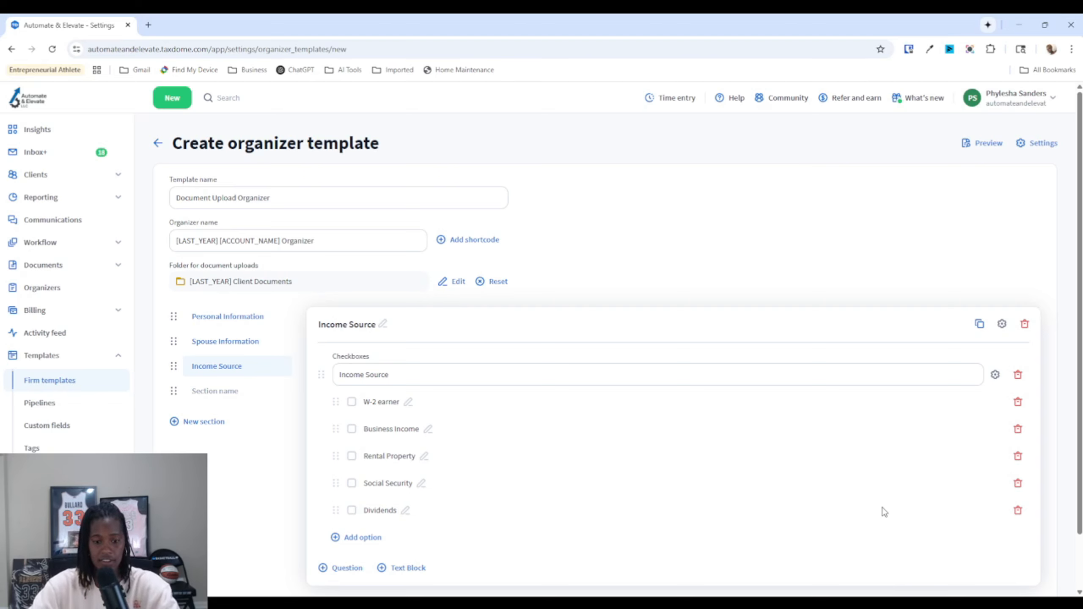
Step: Name the remaining unnamed section after Income Source "Employer Income"
{"action": "scroll", "coordinate": [829, 477], "scroll_direction": "down", "scroll_amount": 1}
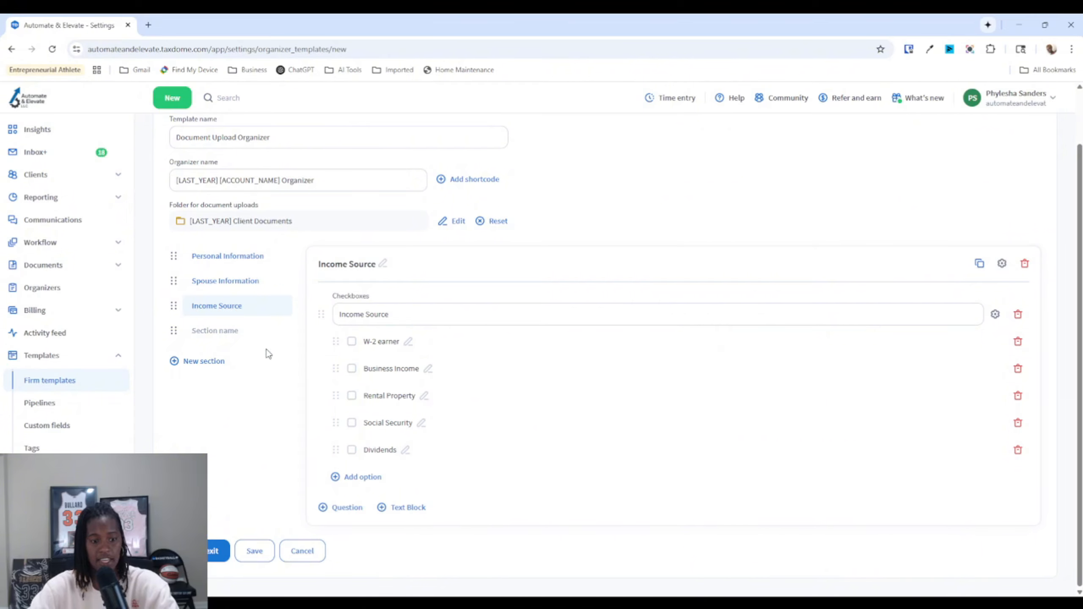
{"action": "left_click", "coordinate": [236, 335]}
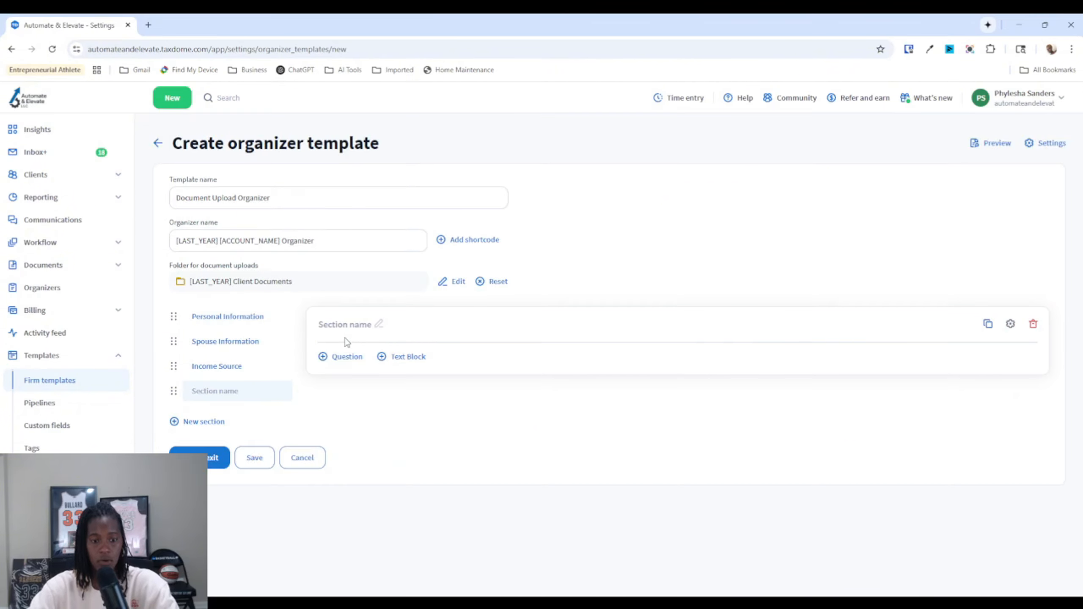
{"action": "left_click", "coordinate": [341, 325]}
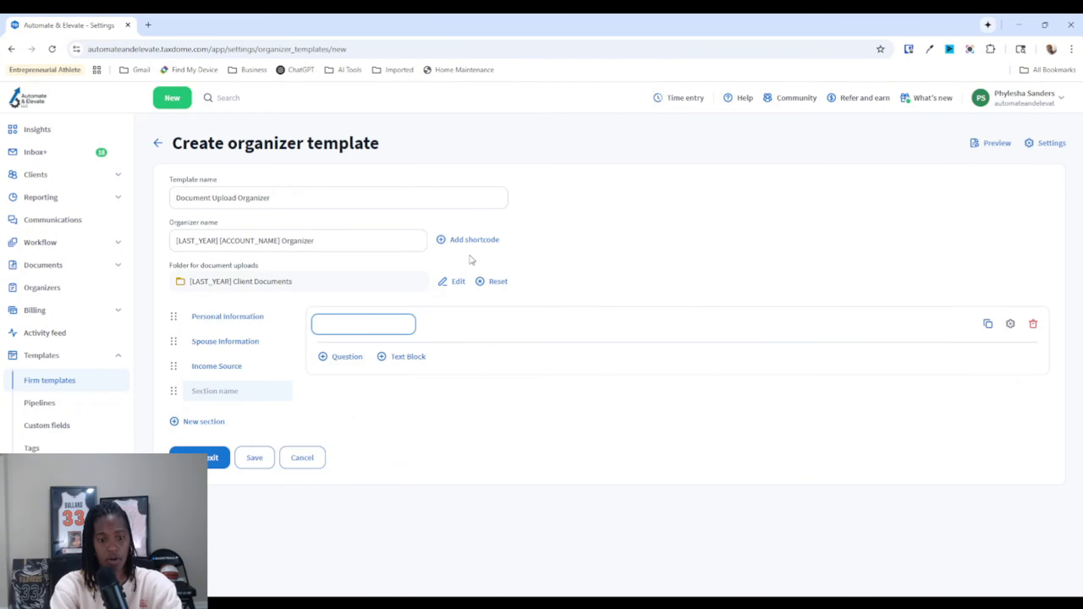
{"action": "type", "text": "Emploery"}
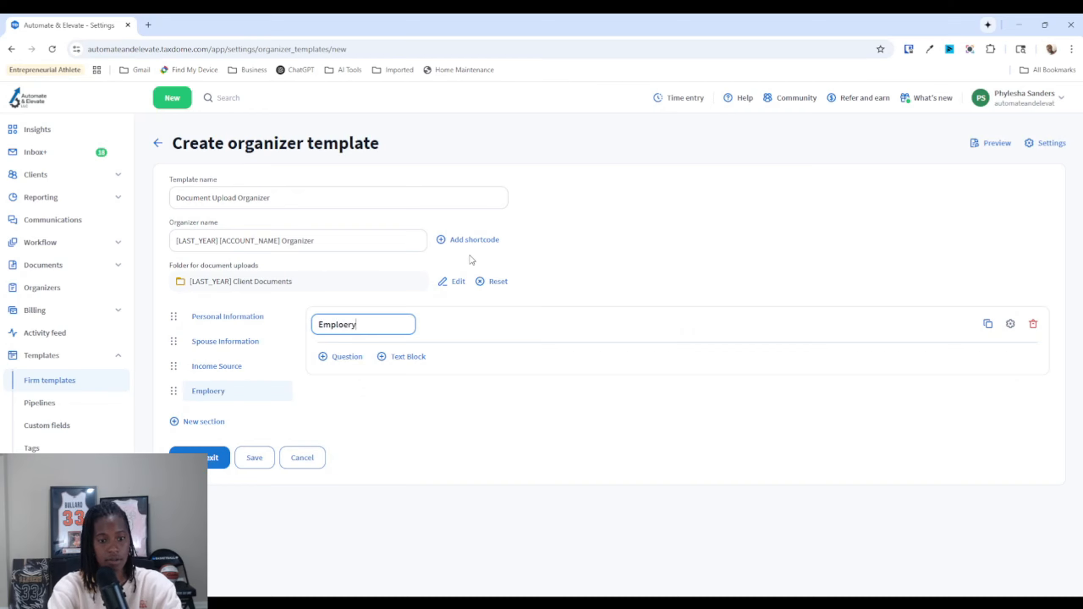
{"action": "key", "text": "BackSpace"}
{"action": "key", "text": "BackSpace"}
{"action": "key", "text": "BackSpace"}
{"action": "type", "text": "yer "}
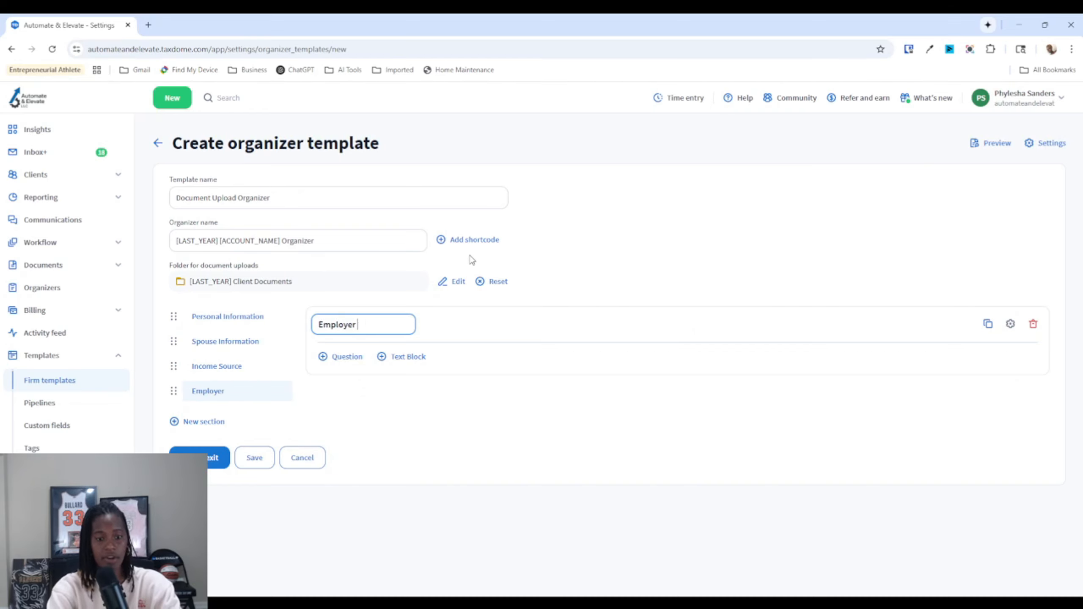
{"action": "type", "text": "Income"}
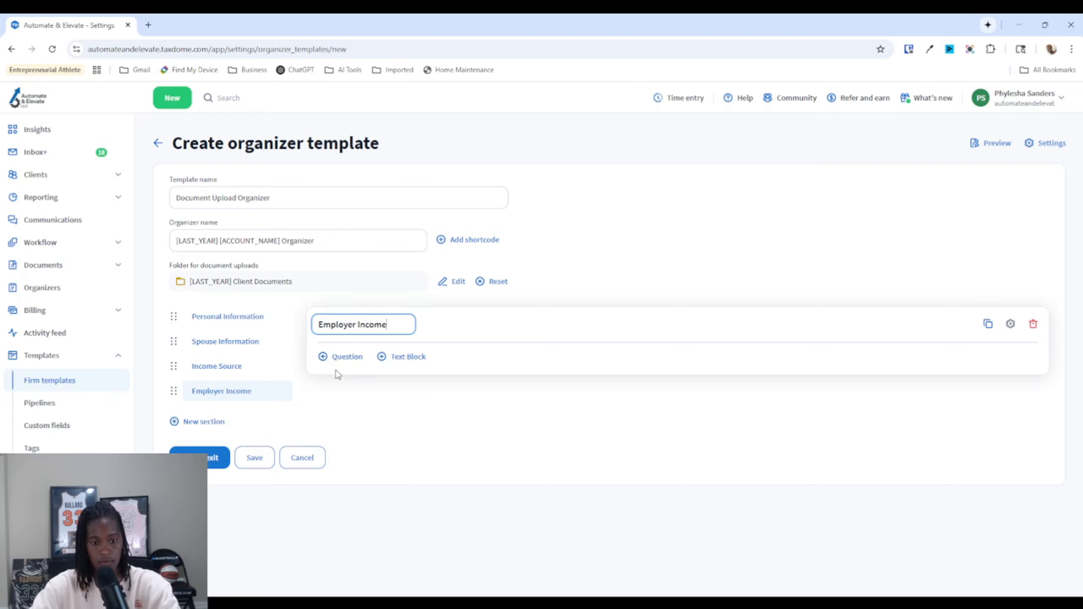
Step: Add a text entry question titled "Name of Employer" to the Employer Income section
{"action": "left_click", "coordinate": [343, 357]}
{"action": "left_click", "coordinate": [353, 387]}
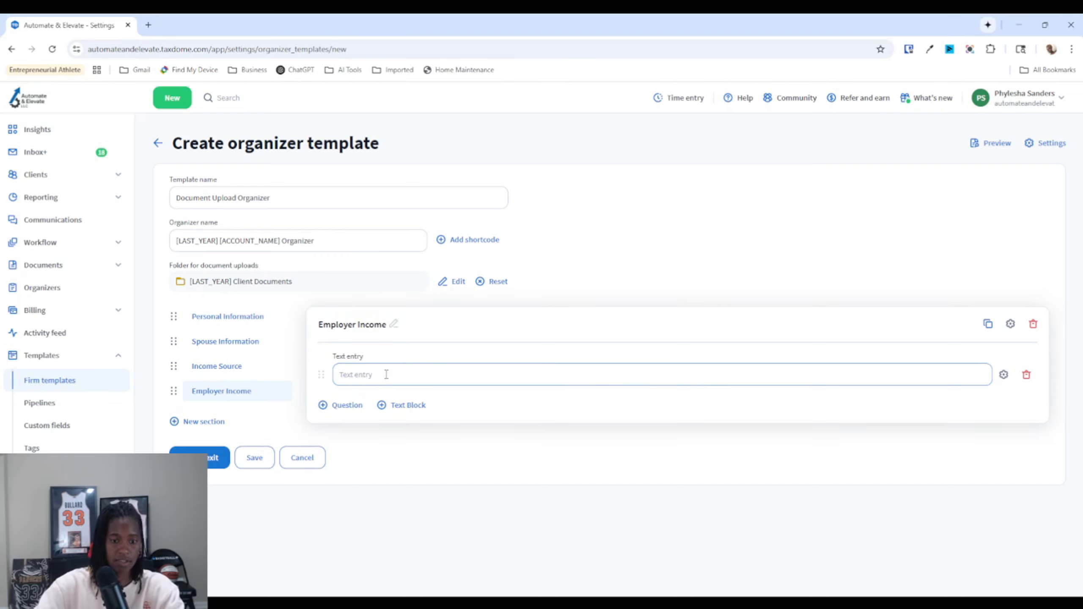
{"action": "left_click", "coordinate": [386, 374]}
{"action": "type", "text": "Name of"}
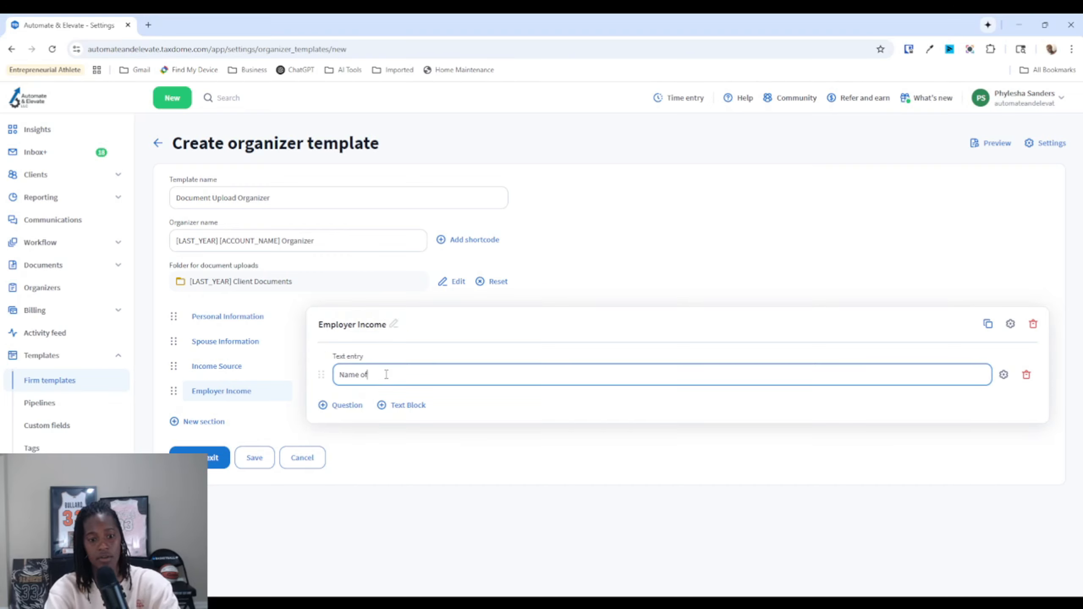
{"action": "type", "text": " Employer"}
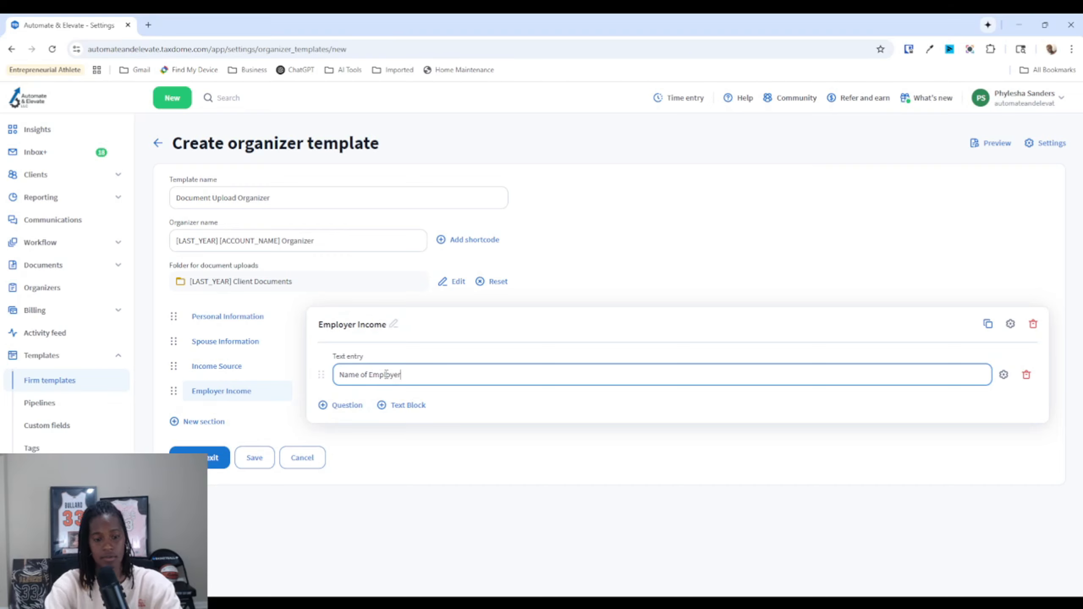
Step: Add a second text entry question titled "Annual Income" to the Employer Income section
{"action": "left_click", "coordinate": [346, 405]}
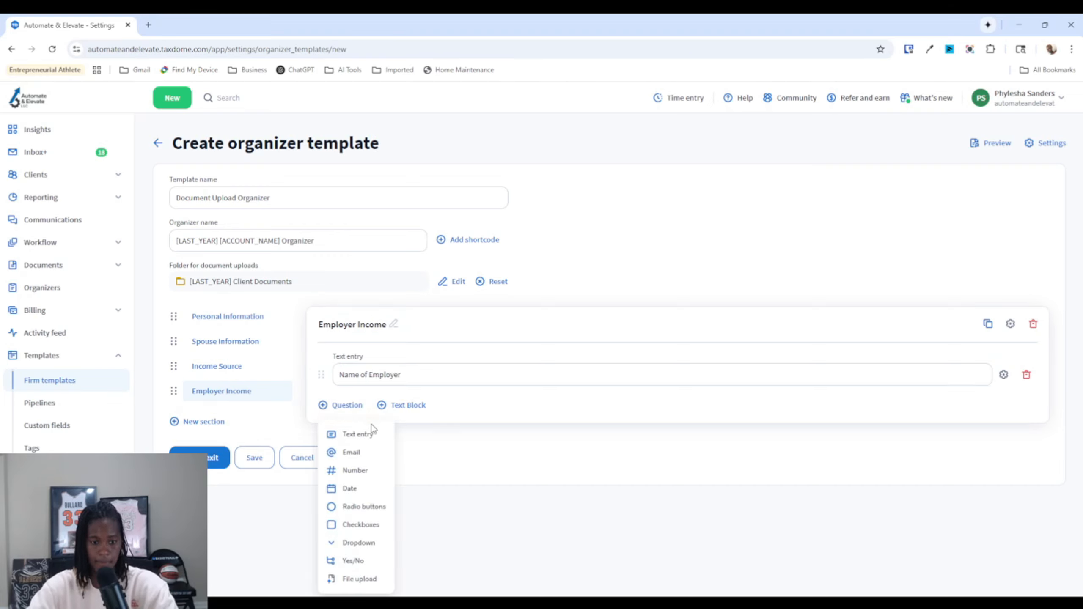
{"action": "left_click", "coordinate": [372, 435]}
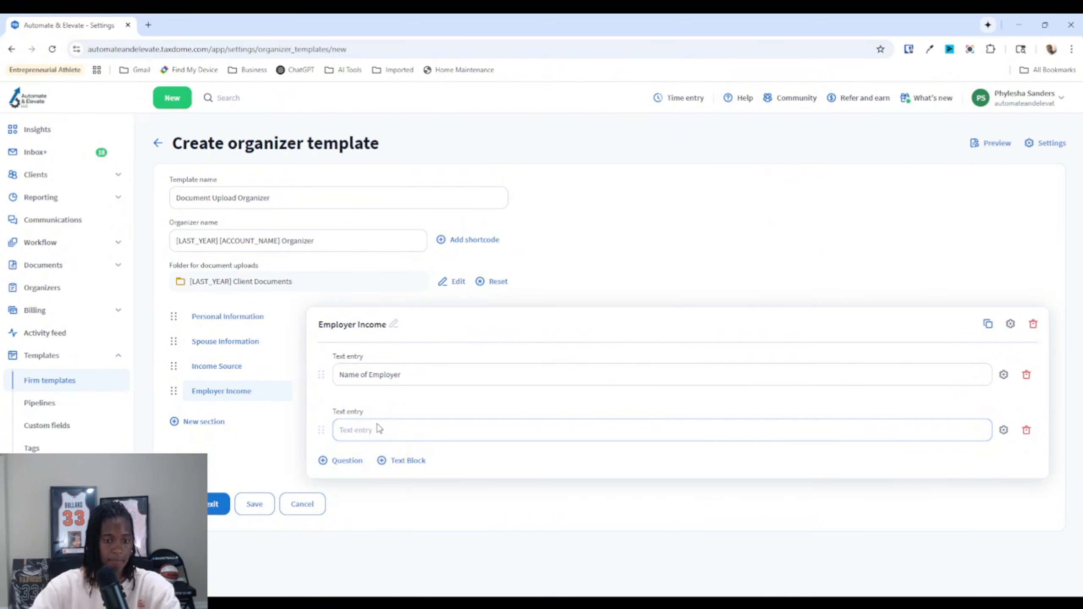
{"action": "left_click", "coordinate": [371, 426]}
{"action": "type", "text": "Annu"}
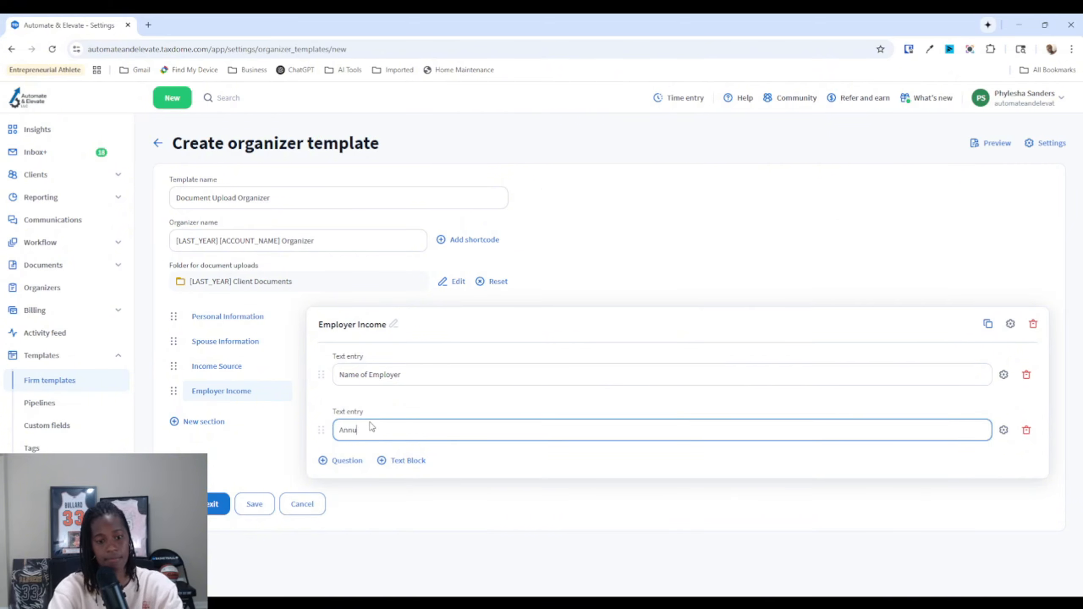
{"action": "type", "text": "al Income"}
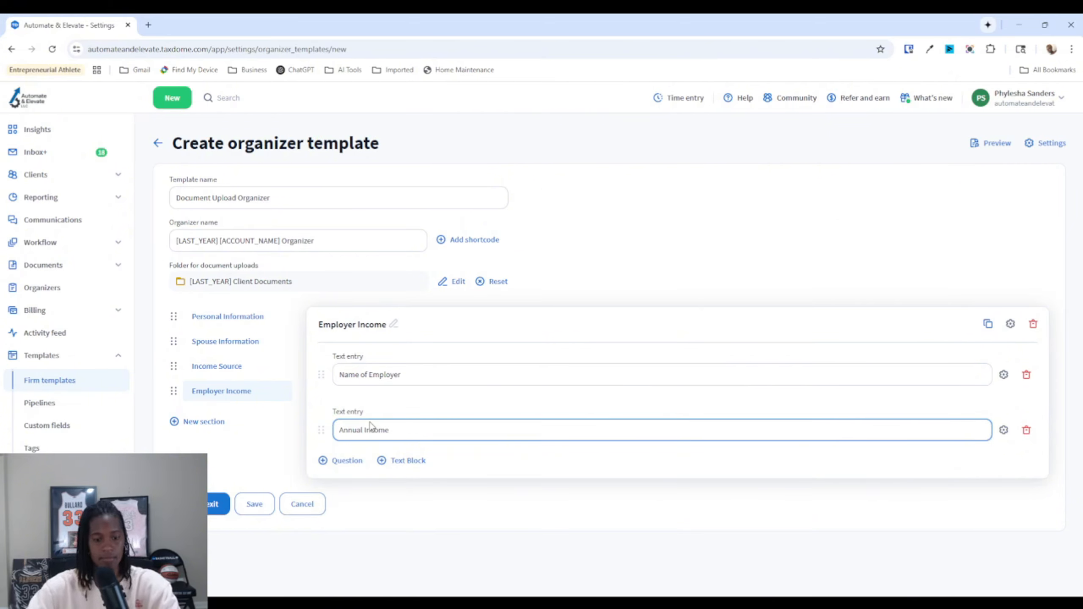
Step: Add a file upload question titled "Please upload W-2" to the Employer Income section
{"action": "left_click", "coordinate": [345, 460]}
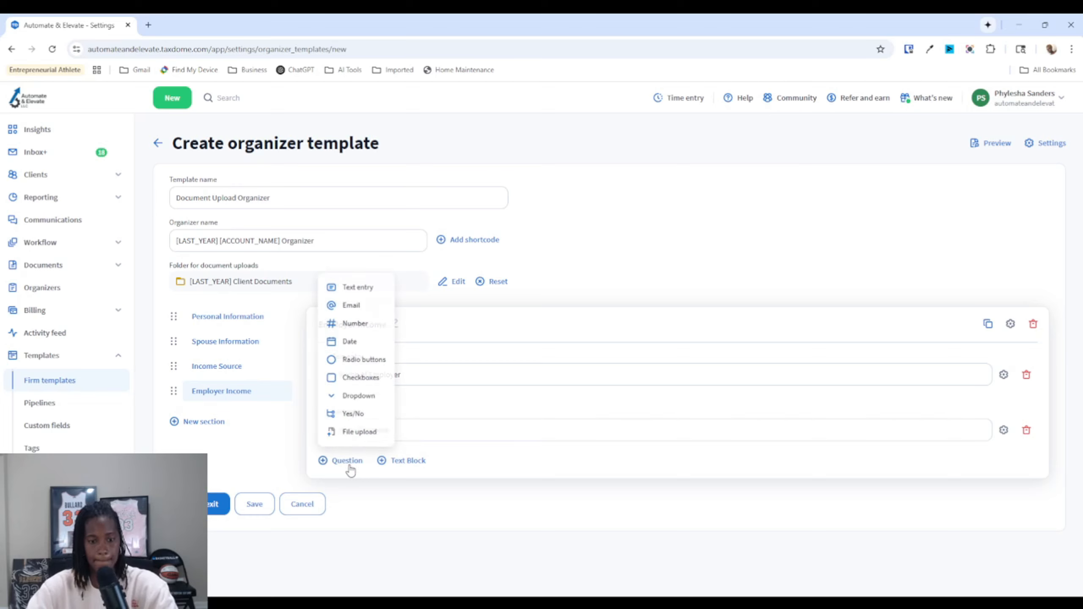
{"action": "left_click", "coordinate": [358, 432]}
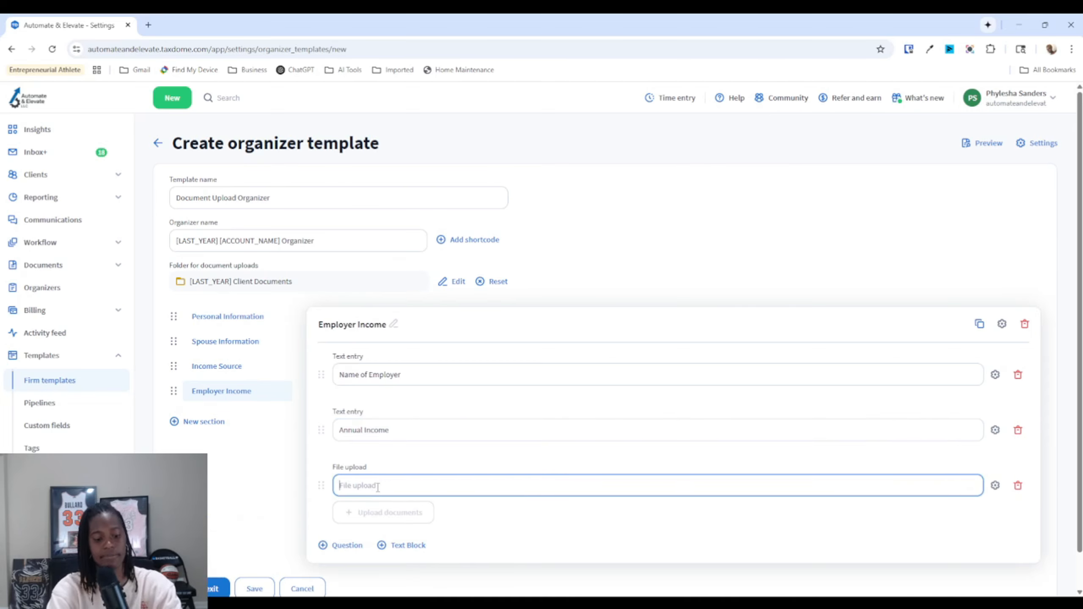
{"action": "type", "text": "W"}
{"action": "key", "text": "BackSpace"}
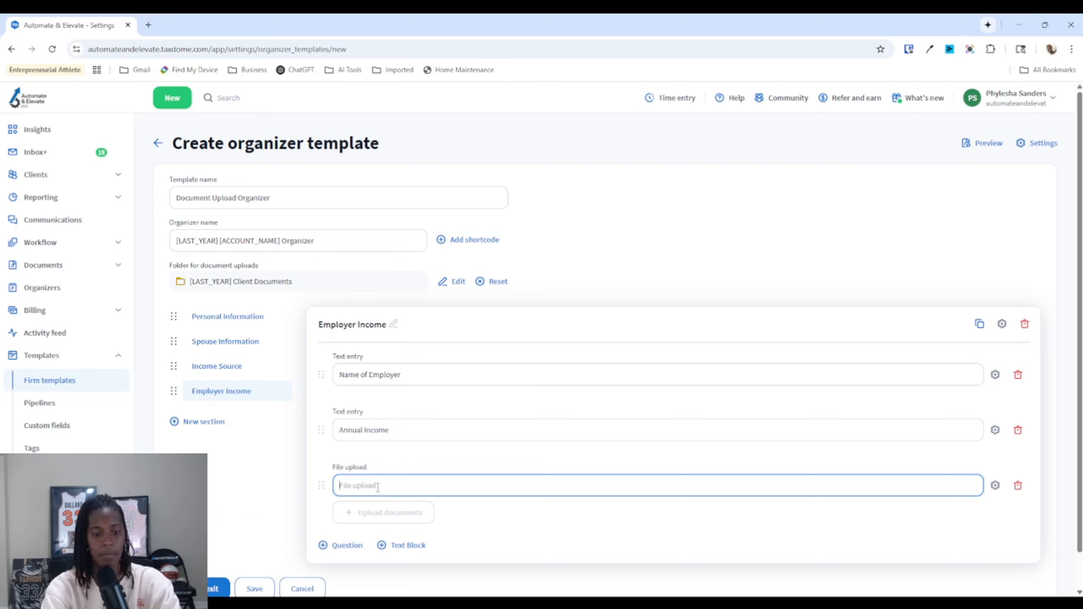
{"action": "type", "text": "Please upload W-2"}
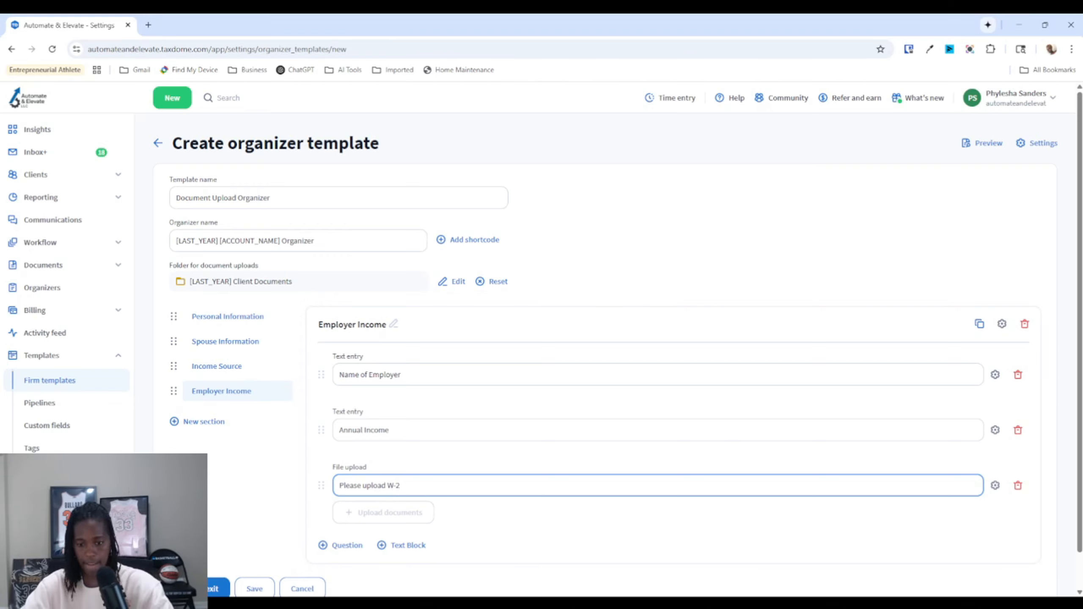
{"action": "left_click", "coordinate": [765, 576]}
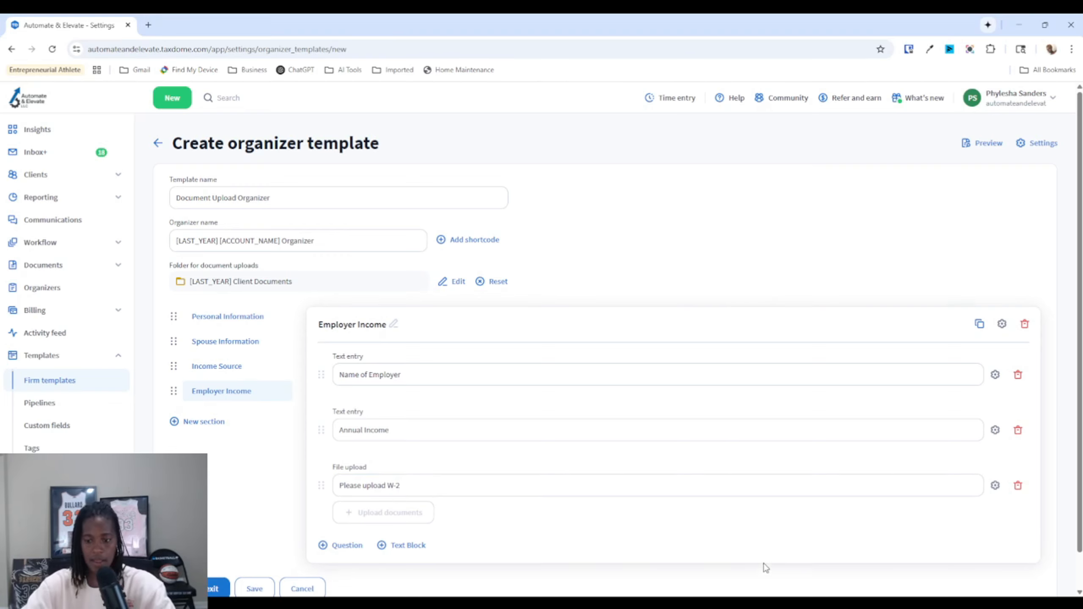
Step: Make the Employer Income section repeatable by the client and conditional, using mode Any with Income Source answered "W-2 earner", and save the settings
{"action": "left_click", "coordinate": [1002, 324]}
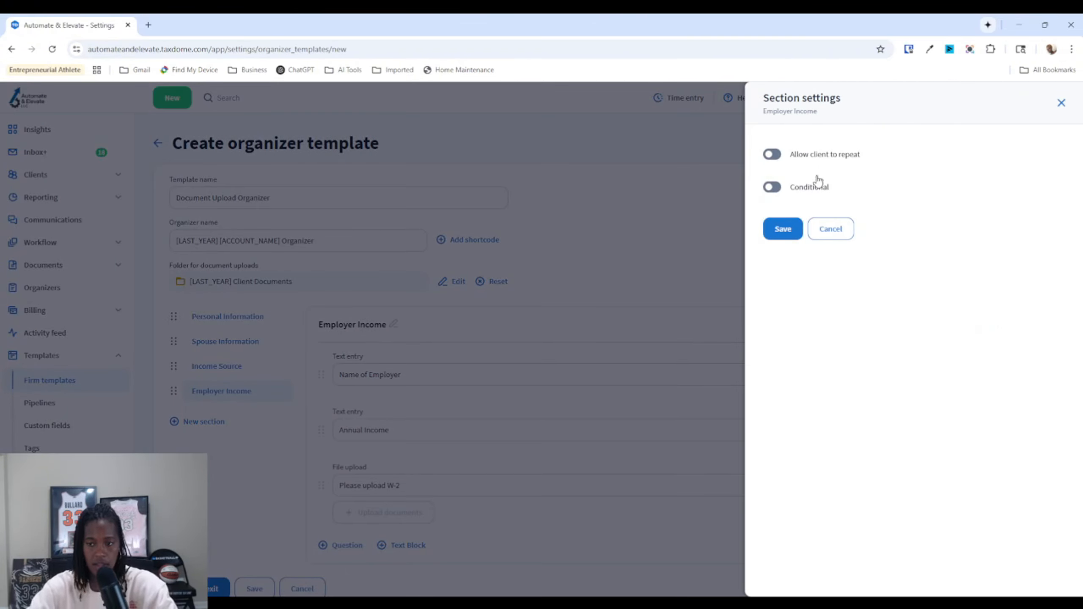
{"action": "left_click", "coordinate": [773, 154]}
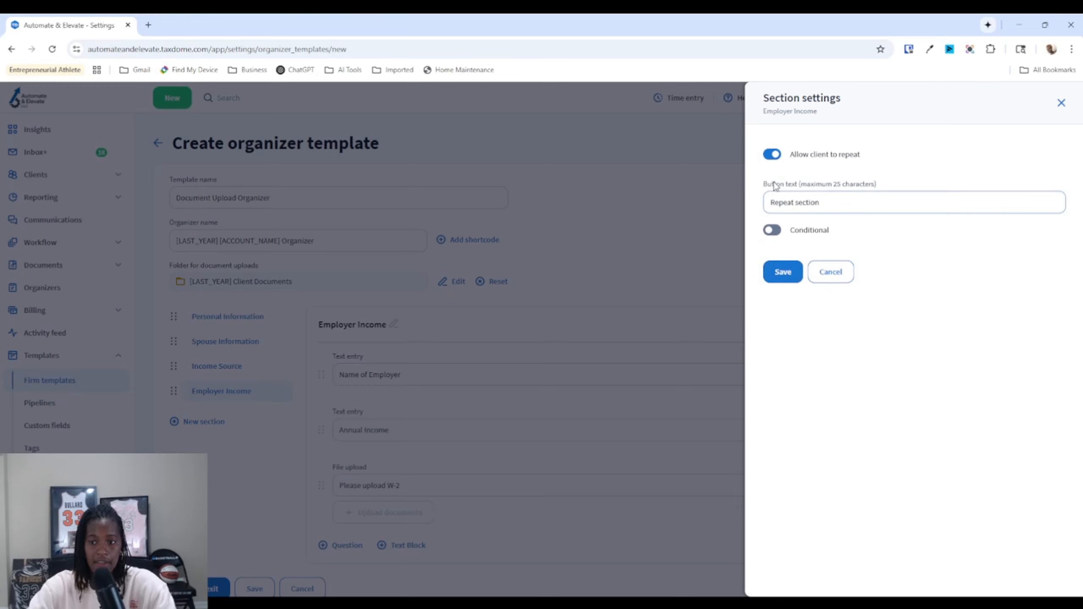
{"action": "left_click", "coordinate": [771, 233]}
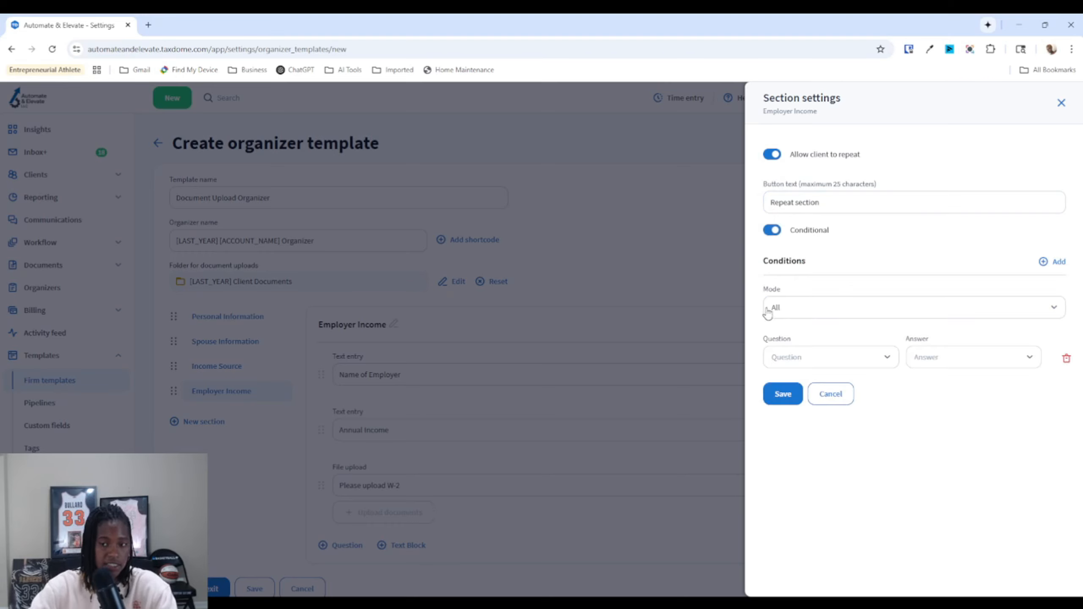
{"action": "left_click", "coordinate": [791, 310]}
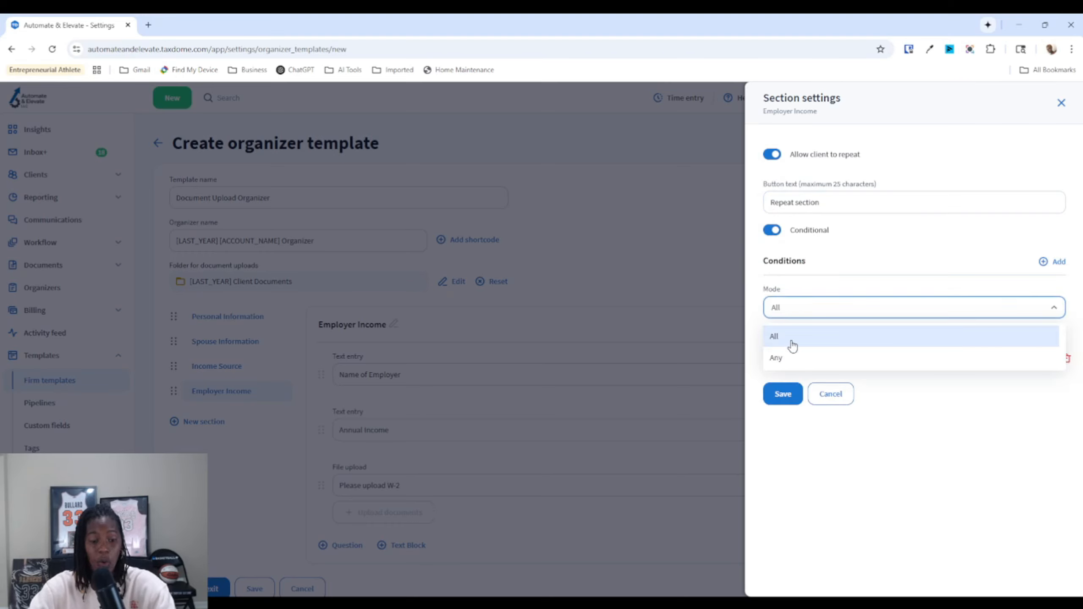
{"action": "left_click", "coordinate": [784, 358]}
{"action": "left_click", "coordinate": [788, 361]}
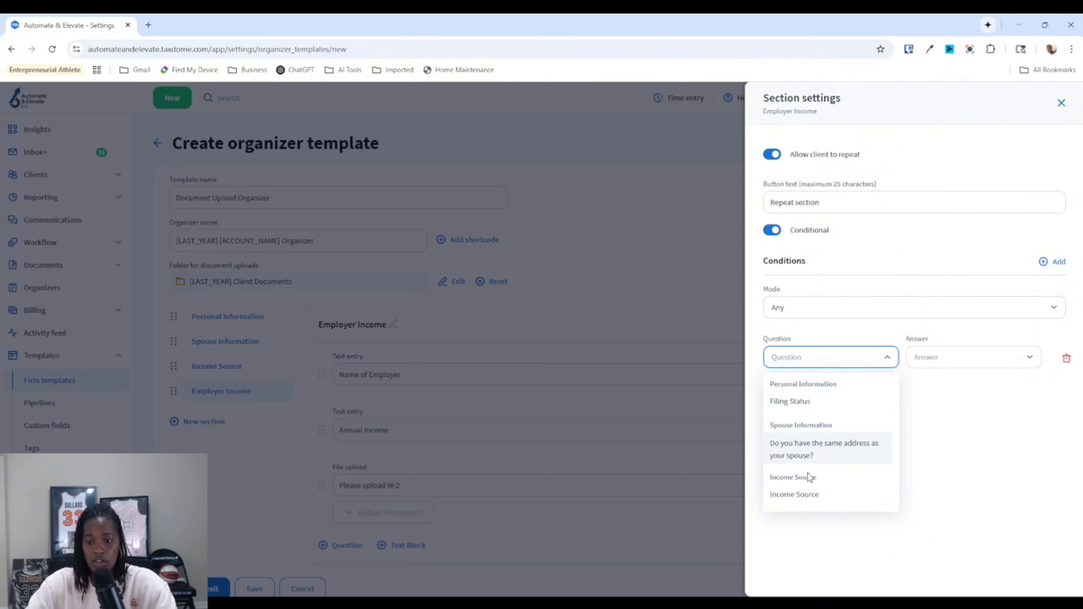
{"action": "left_click", "coordinate": [794, 496]}
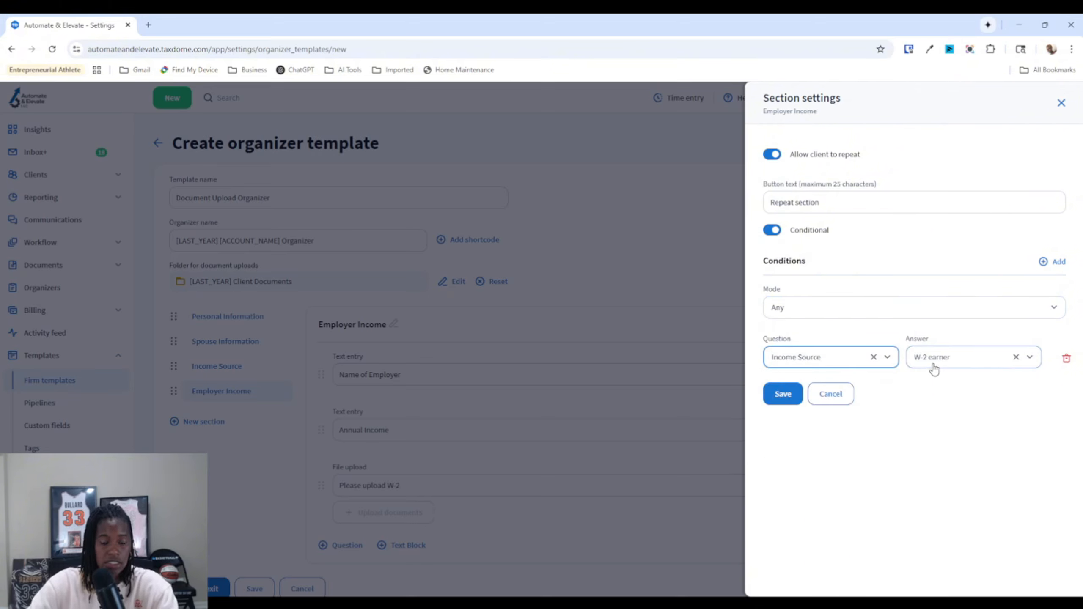
{"action": "left_click", "coordinate": [784, 394]}
Step: Add a new section named "Business Income" after Employer Income
{"action": "scroll", "coordinate": [235, 394], "scroll_direction": "down", "scroll_amount": 1}
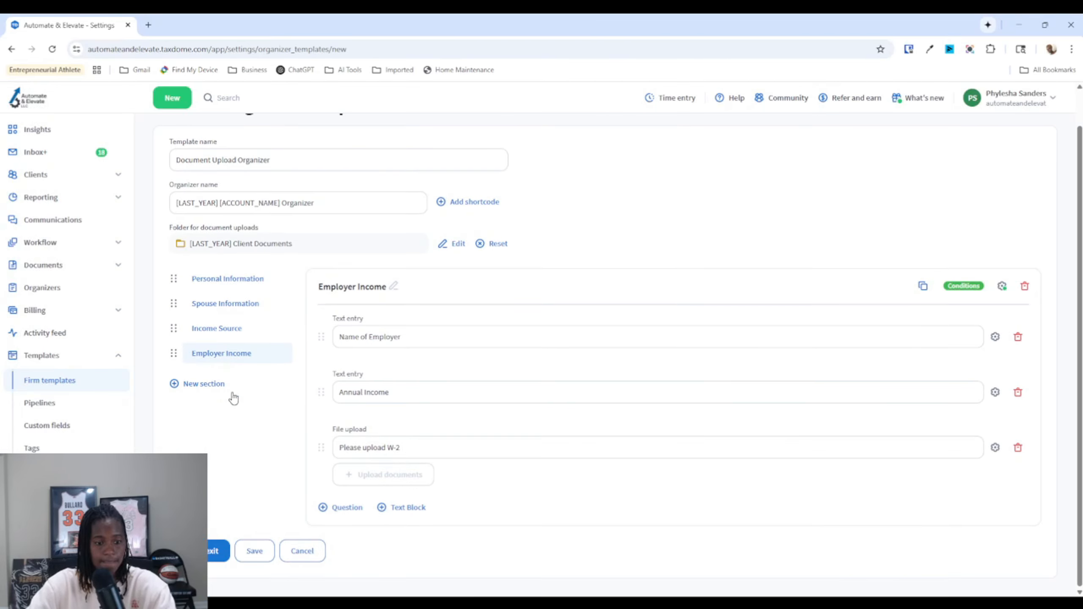
{"action": "left_click", "coordinate": [205, 383]}
{"action": "left_click", "coordinate": [377, 325]}
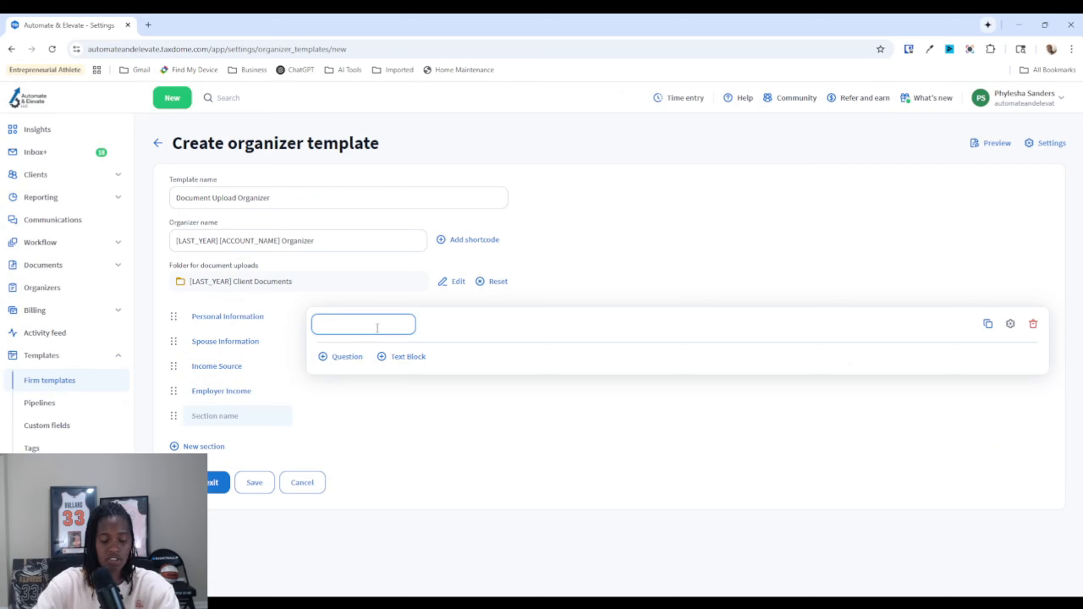
{"action": "type", "text": "Busines"}
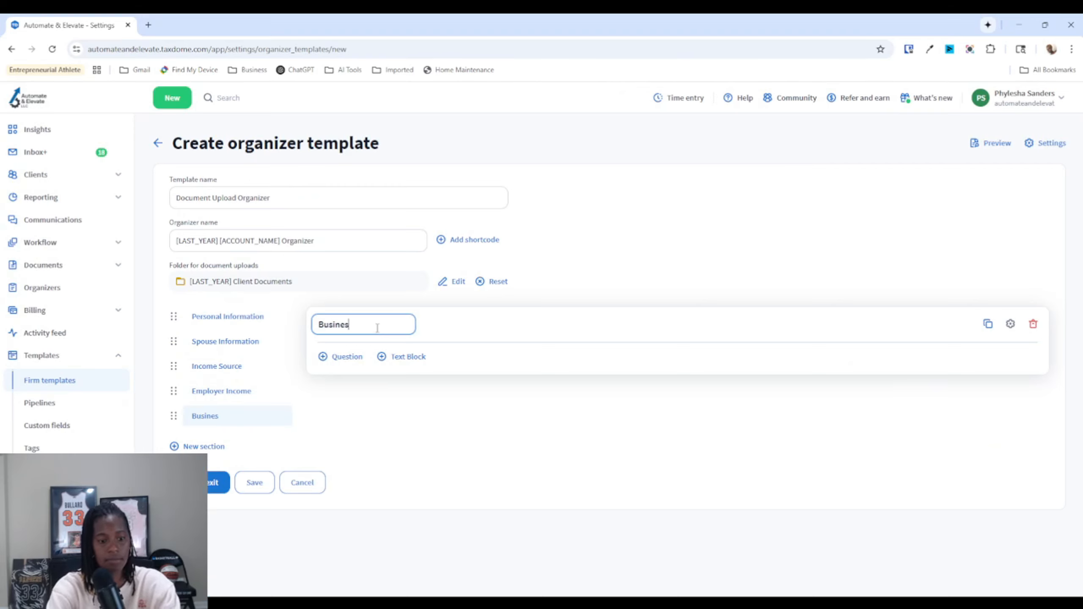
{"action": "type", "text": "s Income"}
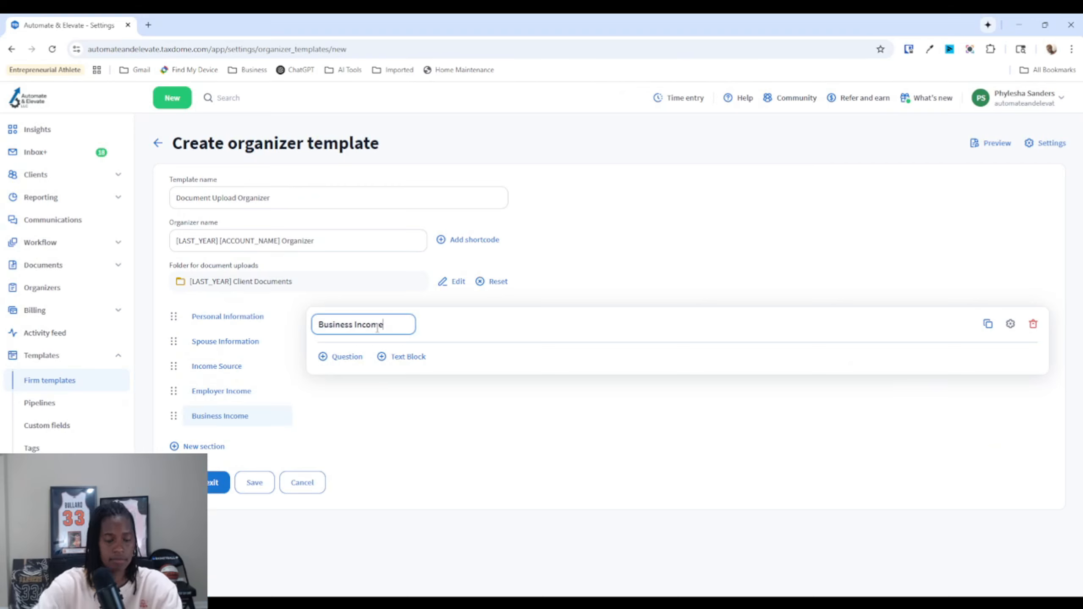
Step: Add a text entry question titled "Name of Business" to the Business Income section
{"action": "left_click", "coordinate": [343, 358]}
{"action": "left_click", "coordinate": [354, 386]}
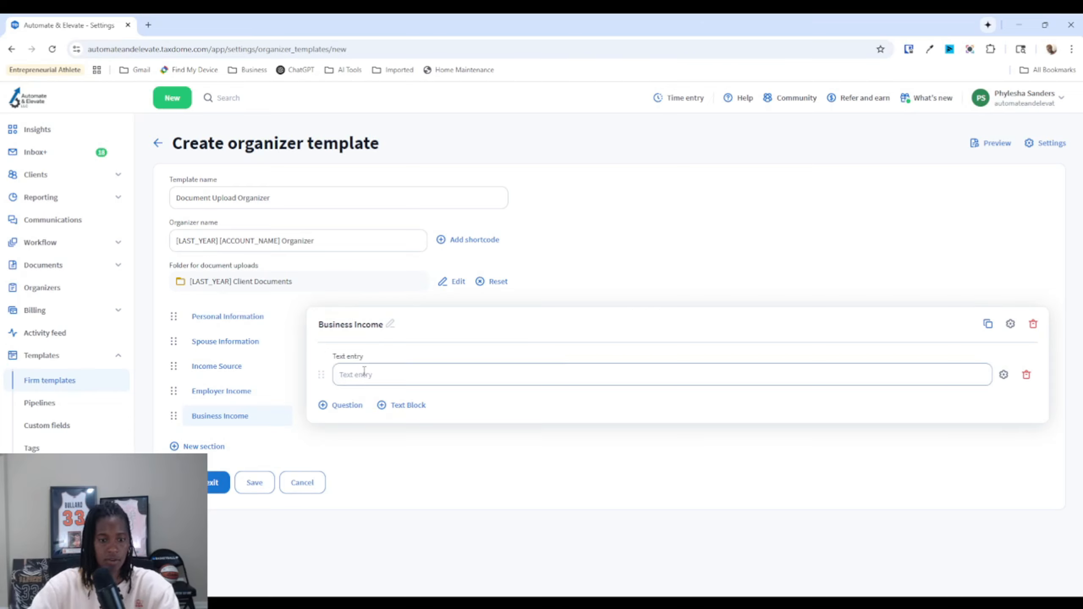
{"action": "type", "text": "Name of"}
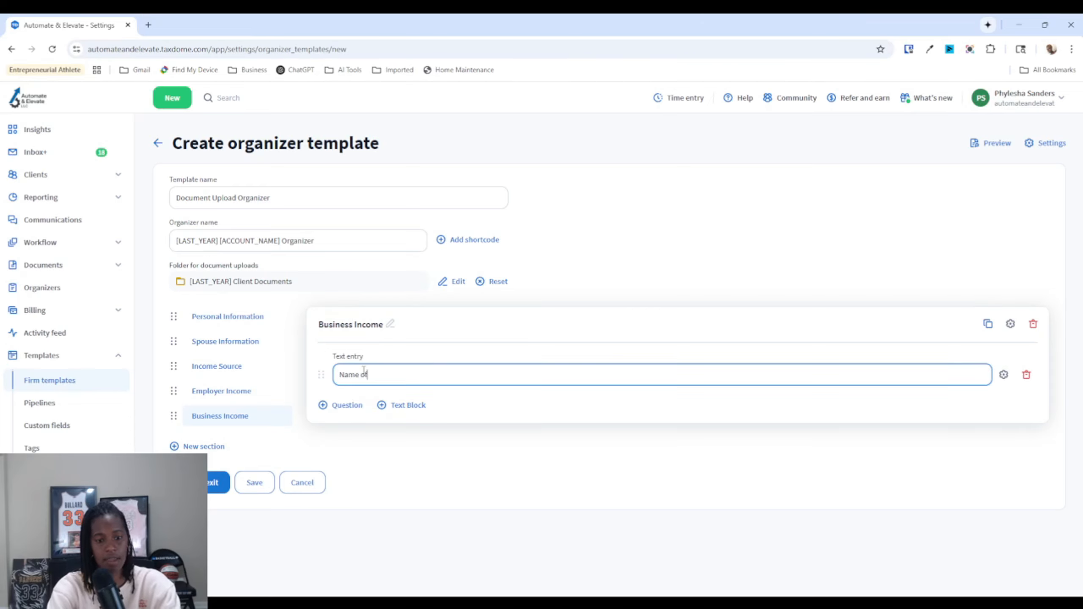
{"action": "type", "text": " Business"}
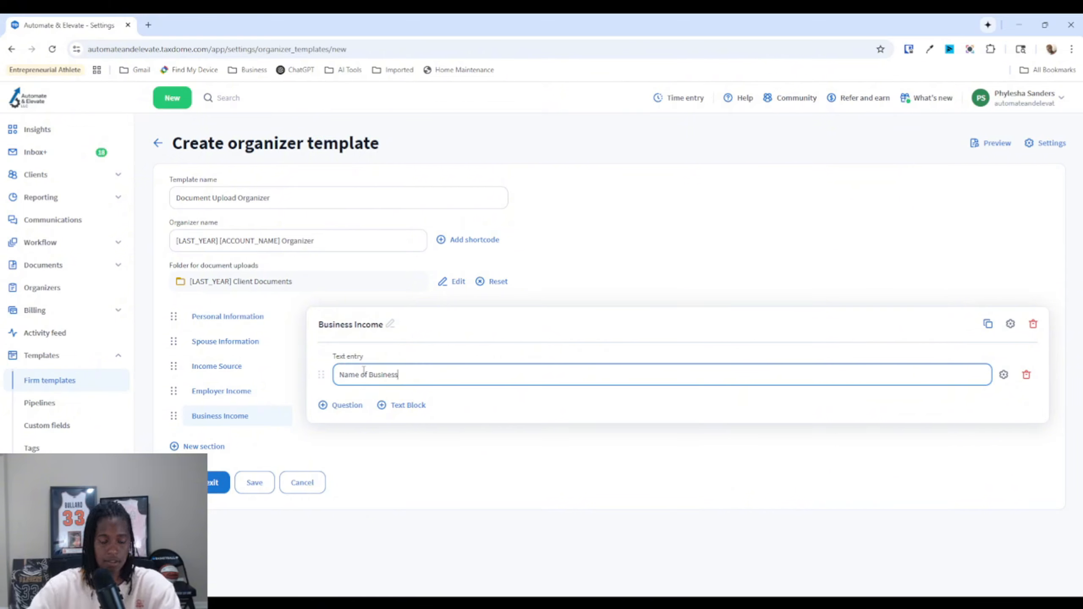
Step: Add a second text entry question titled "Business EIN, if applicable" to the Business Income section
{"action": "left_click", "coordinate": [337, 405]}
{"action": "left_click", "coordinate": [356, 432]}
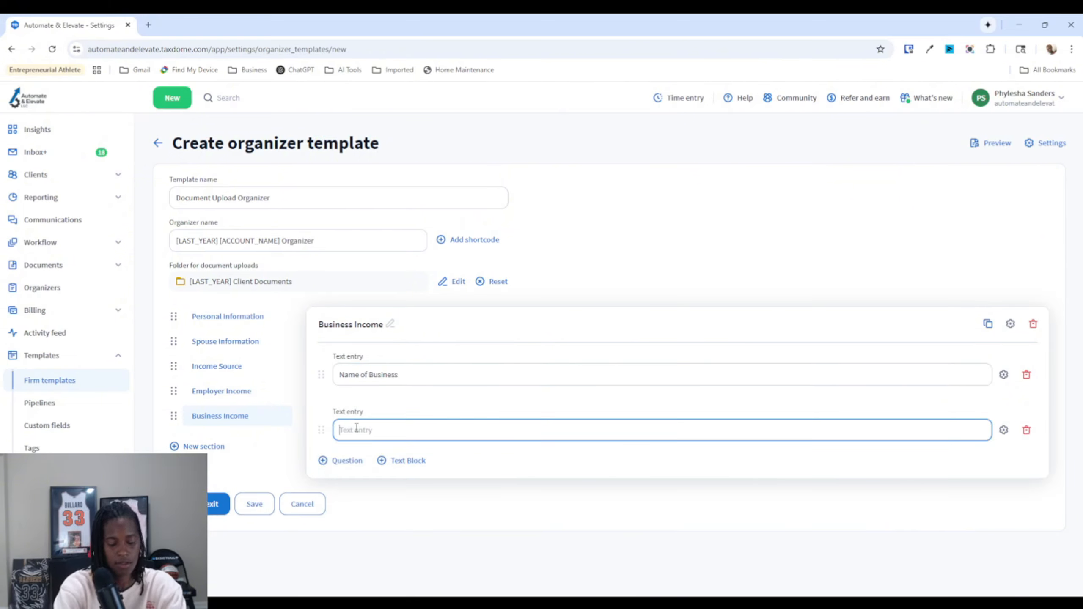
{"action": "type", "text": "Business E"}
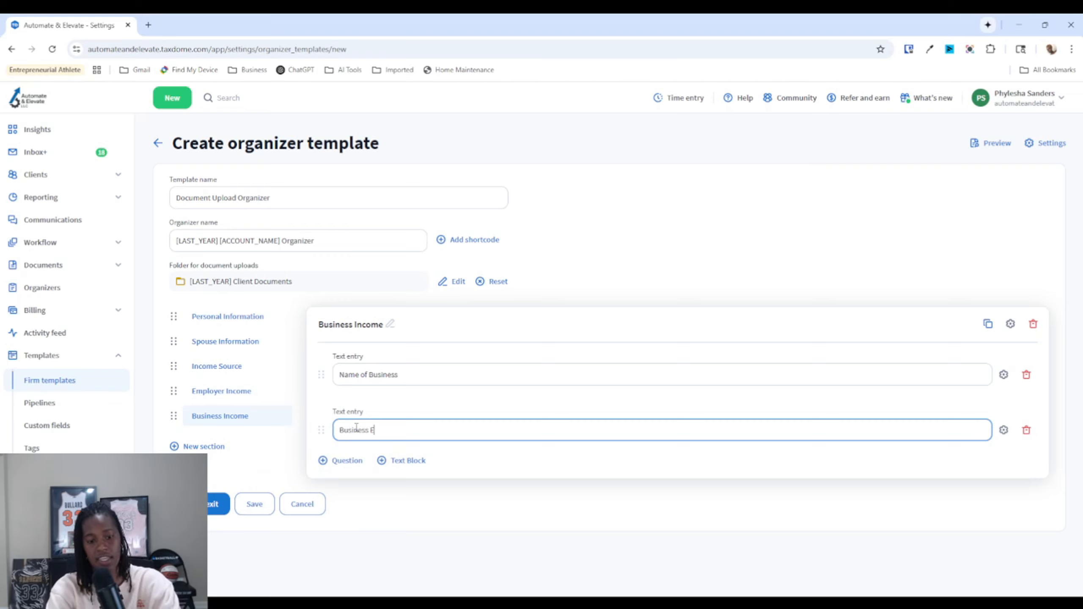
{"action": "type", "text": "IN, if ap"}
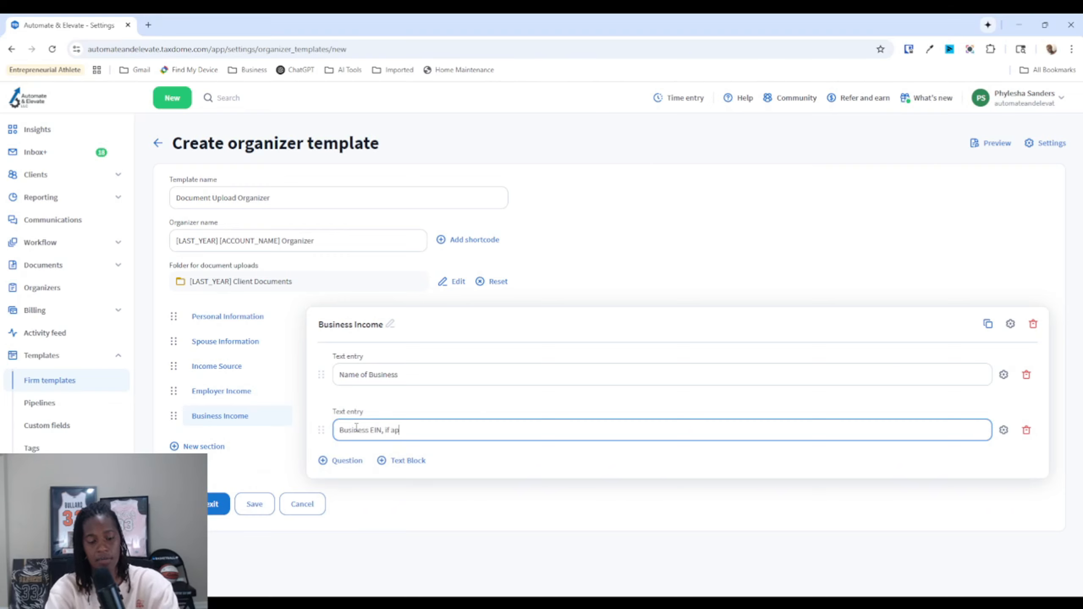
{"action": "type", "text": "plica"}
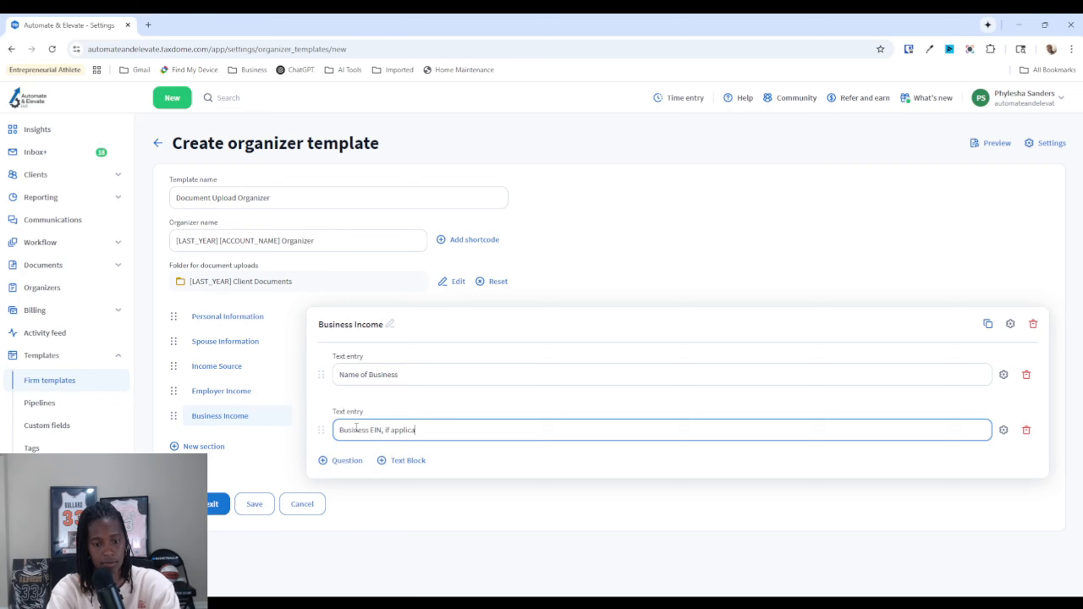
{"action": "type", "text": "itonble"}
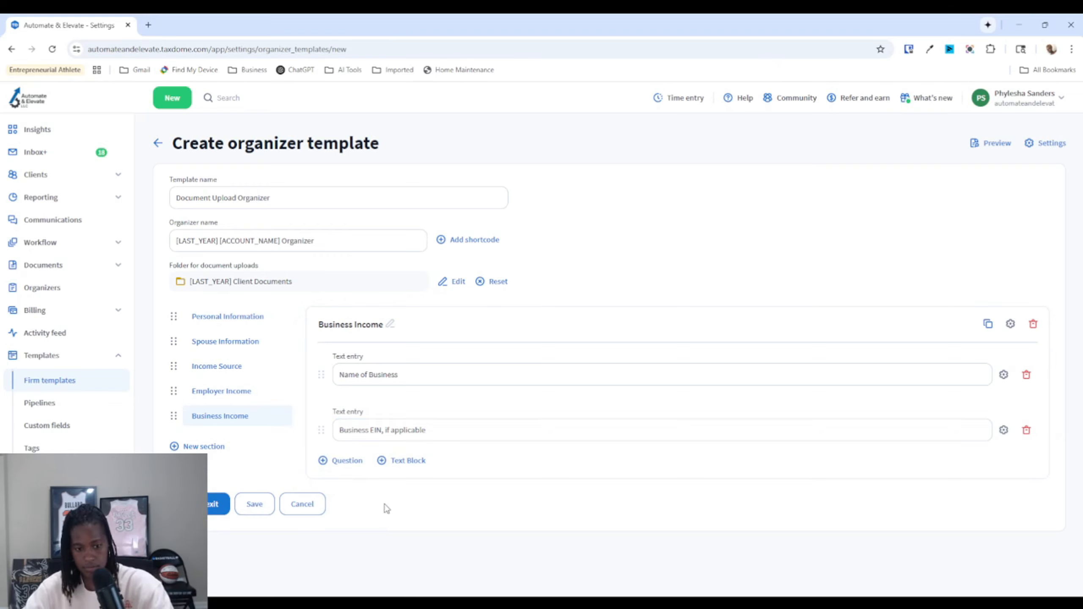
Step: Add a radio buttons question titled "Do you have a P&L statement?" to the Business Income section
{"action": "left_click", "coordinate": [356, 463]}
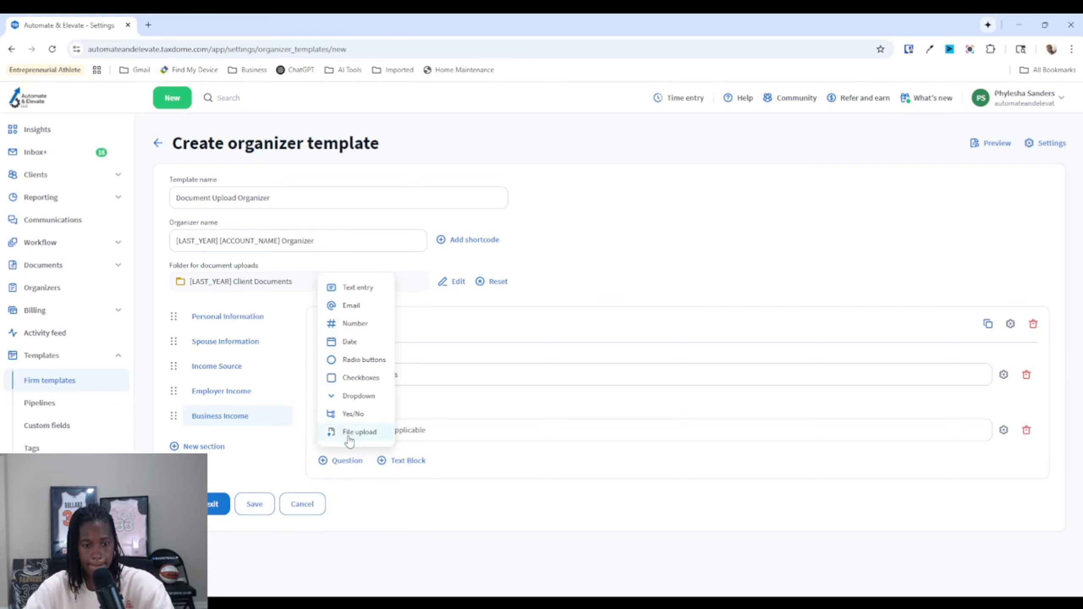
{"action": "left_click", "coordinate": [368, 361]}
{"action": "left_click", "coordinate": [385, 485]}
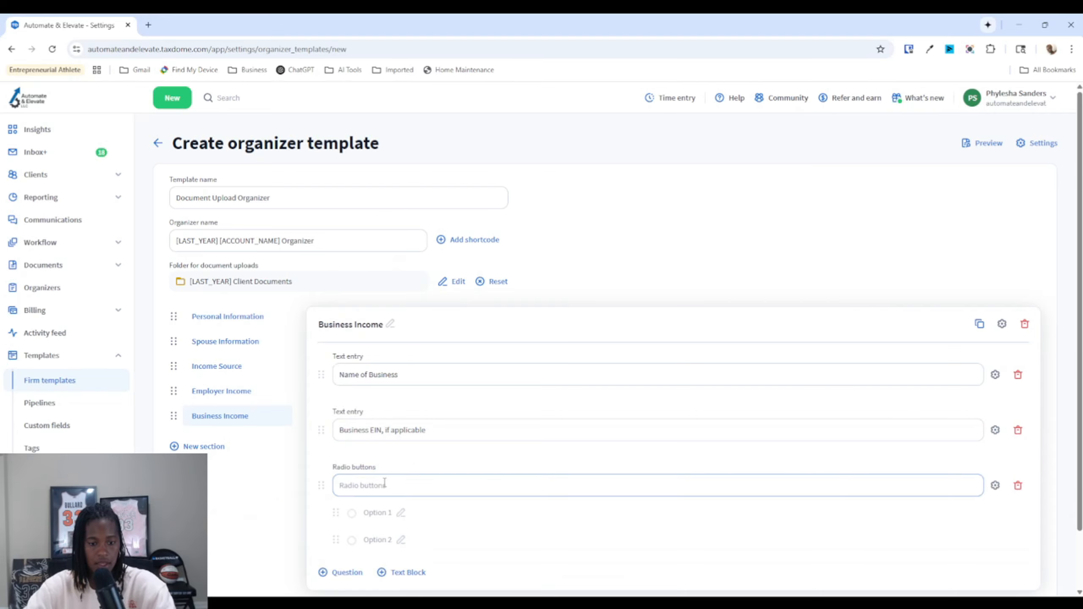
{"action": "type", "text": "Do you have a P&L s"}
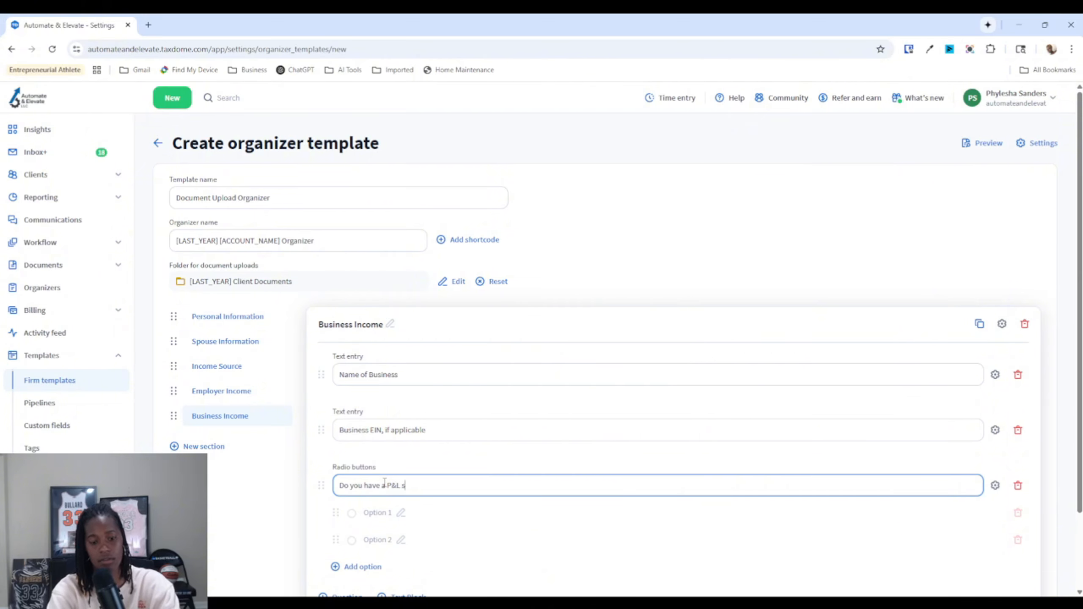
{"action": "type", "text": "tatement?"}
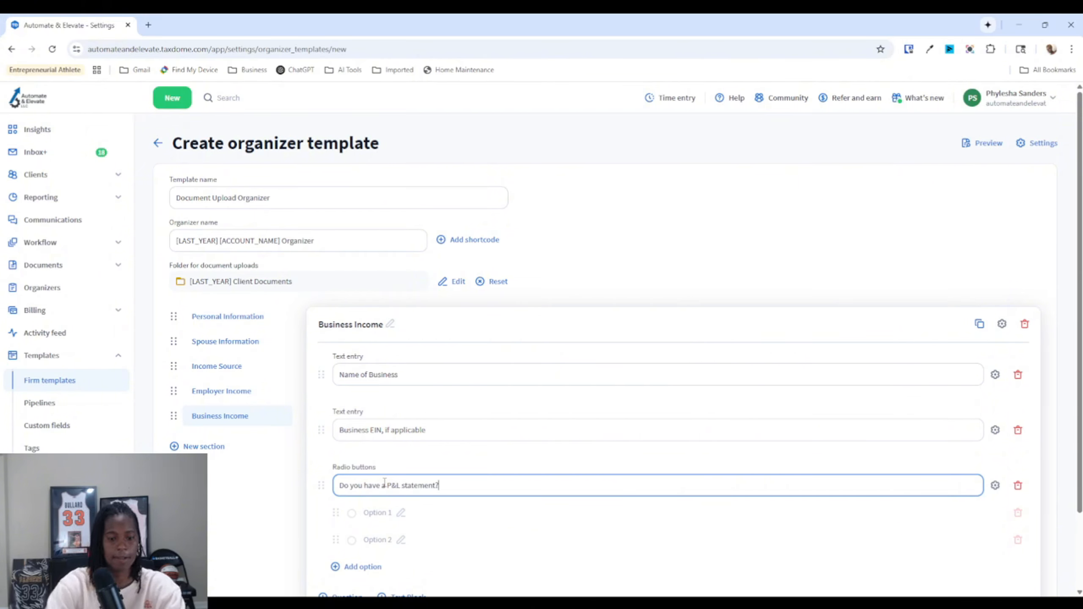
Step: Name the two options of the P&L statement question "Yes" and "No"
{"action": "left_click", "coordinate": [418, 512]}
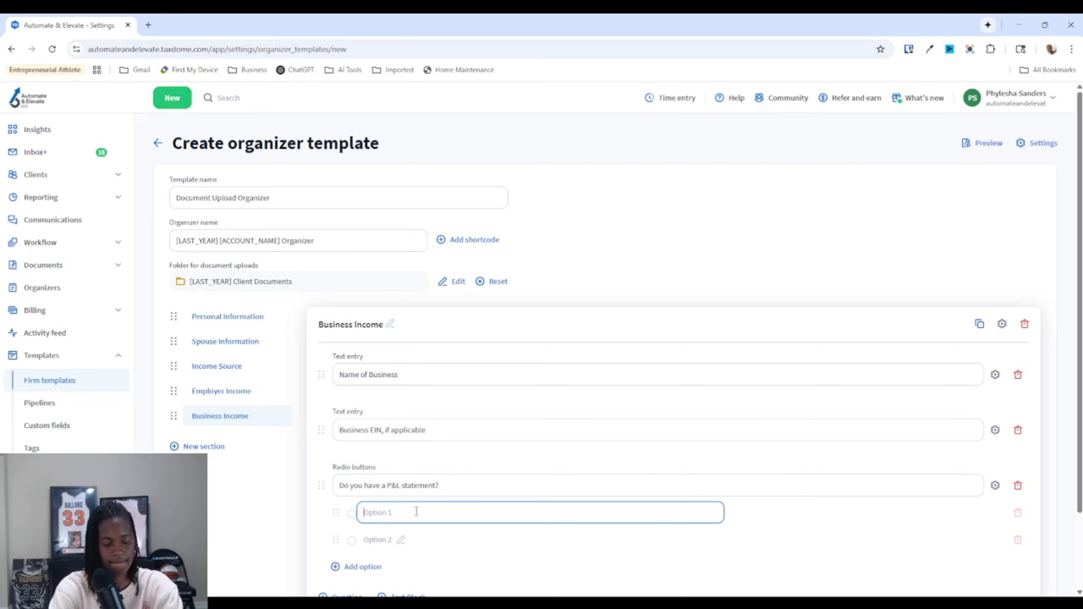
{"action": "type", "text": "Yes"}
{"action": "left_click", "coordinate": [400, 539]}
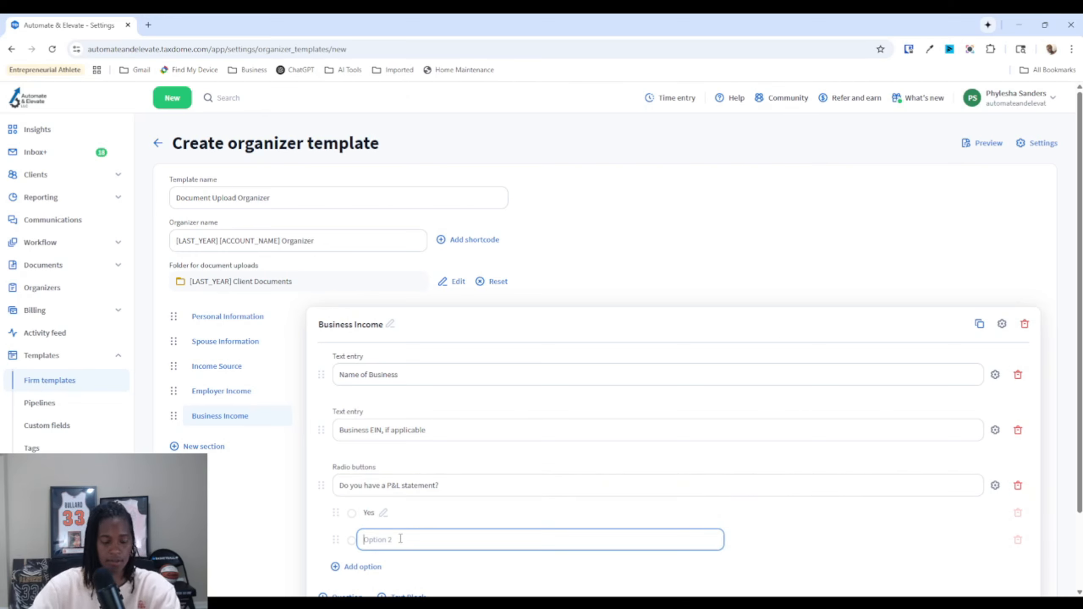
{"action": "type", "text": "No"}
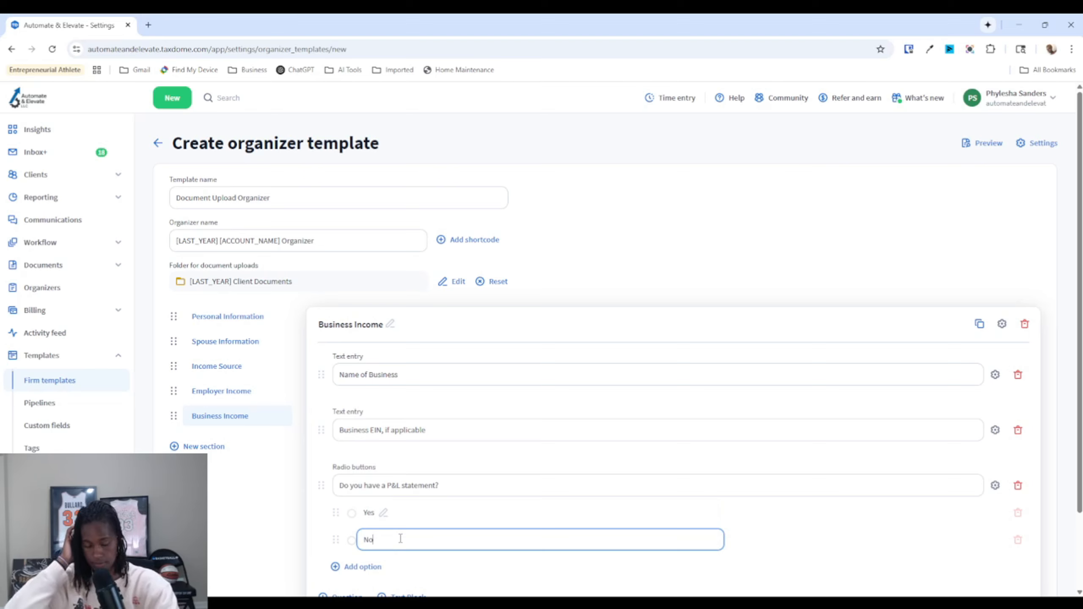
Step: Add a file upload question titled "Please upload P&L" below the P&L statement question
{"action": "scroll", "coordinate": [400, 539], "scroll_direction": "down", "scroll_amount": 2}
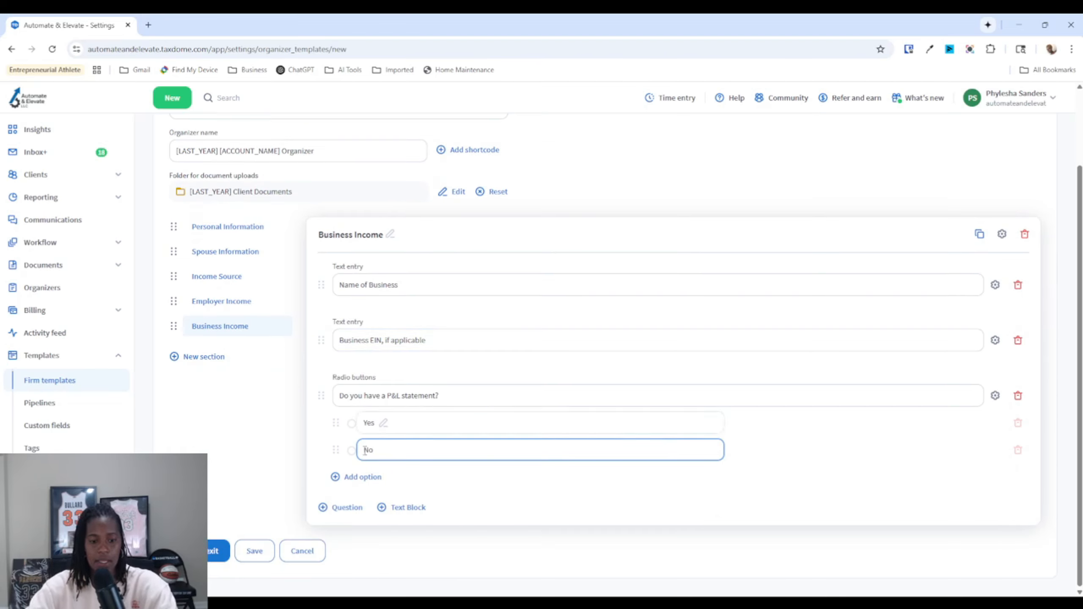
{"action": "left_click", "coordinate": [346, 511]}
{"action": "left_click", "coordinate": [359, 478]}
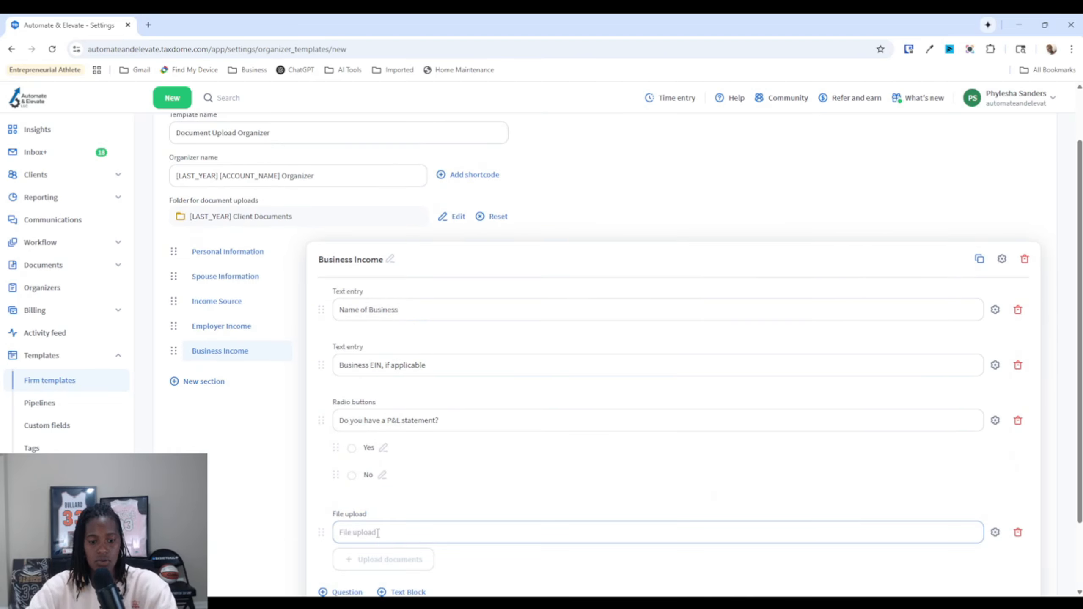
{"action": "scroll", "coordinate": [381, 531], "scroll_direction": "down", "scroll_amount": 2}
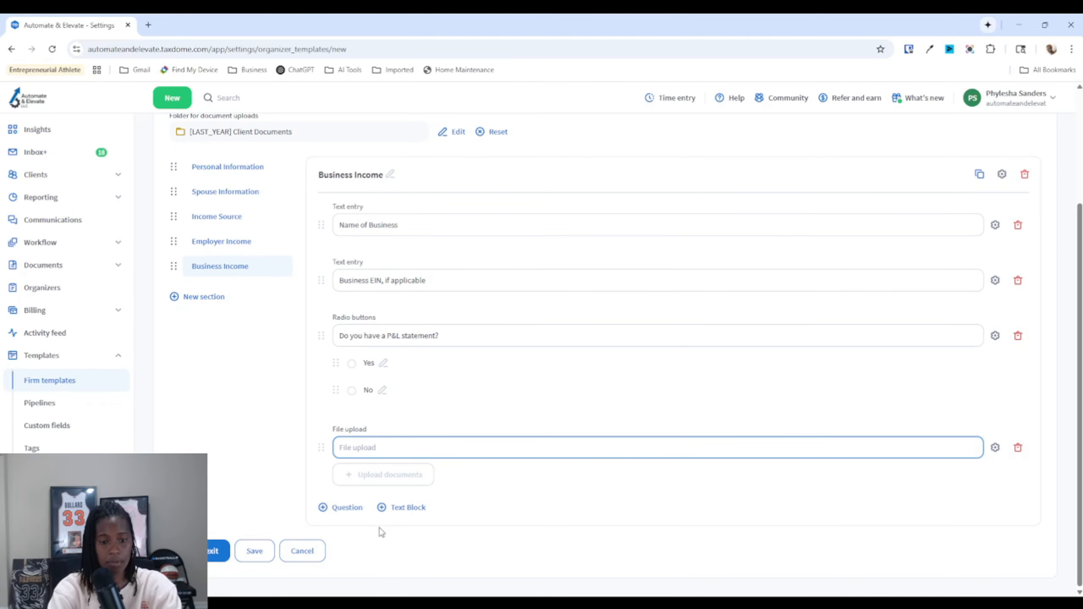
{"action": "type", "text": "Please"}
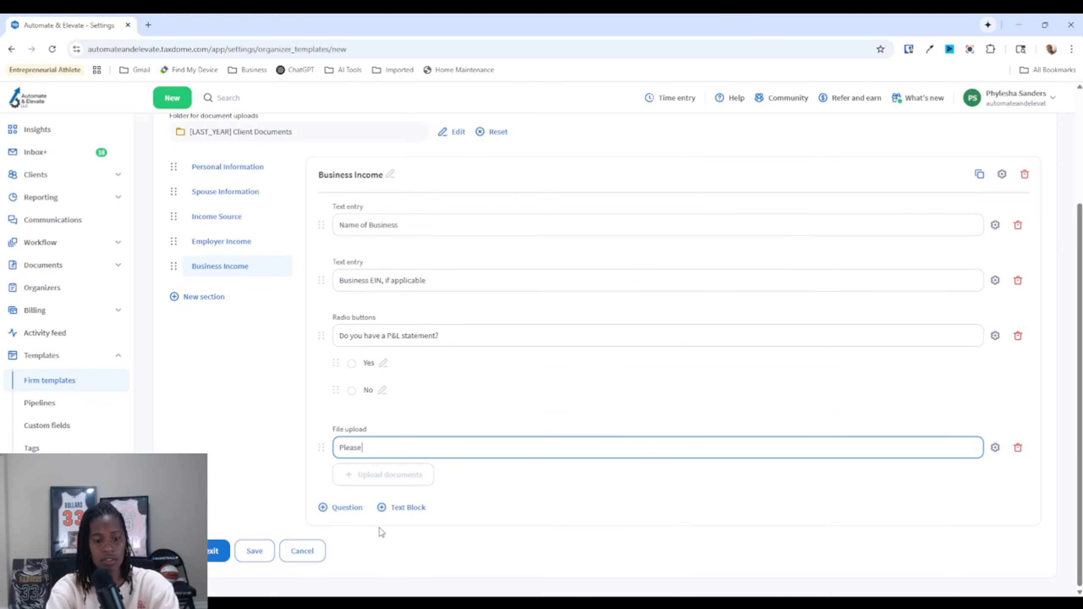
{"action": "type", "text": " upload P&L"}
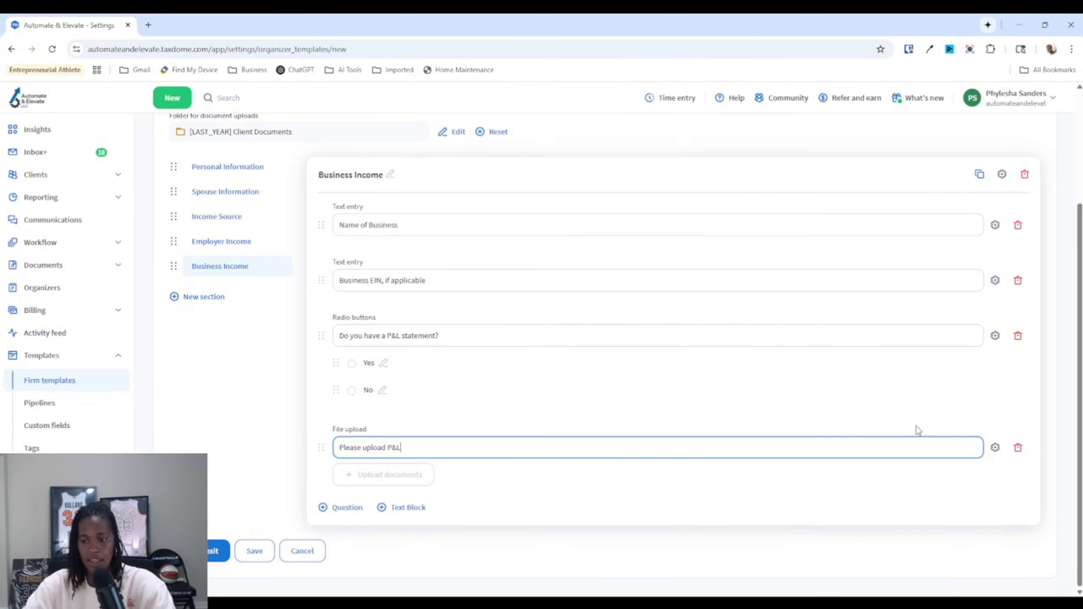
Step: Make the "Please upload P&L" question conditional in Any mode on the P&L statement question being answered "Yes", and save
{"action": "left_click", "coordinate": [995, 447]}
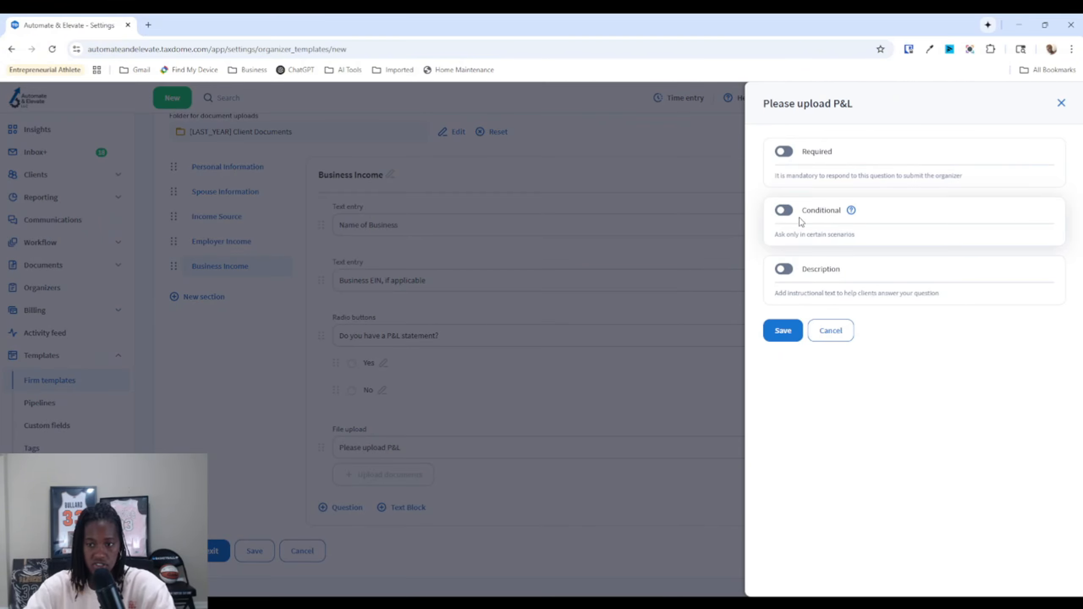
{"action": "left_click", "coordinate": [786, 209]}
{"action": "left_click", "coordinate": [823, 286]}
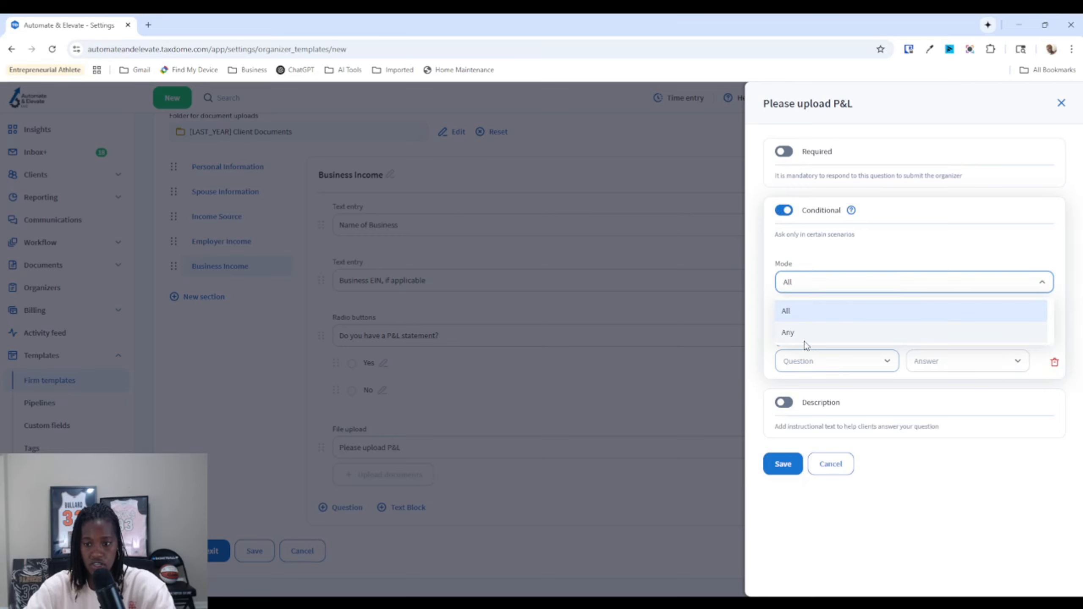
{"action": "left_click", "coordinate": [806, 339]}
{"action": "left_click", "coordinate": [805, 360]}
{"action": "left_click", "coordinate": [822, 537]}
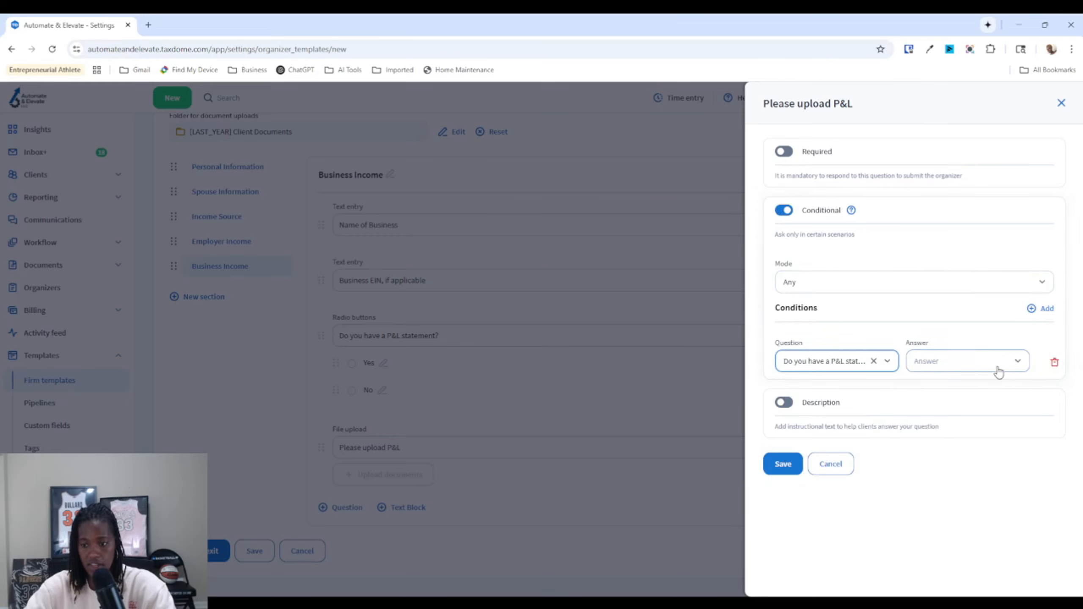
{"action": "left_click", "coordinate": [997, 369]}
{"action": "left_click", "coordinate": [956, 398]}
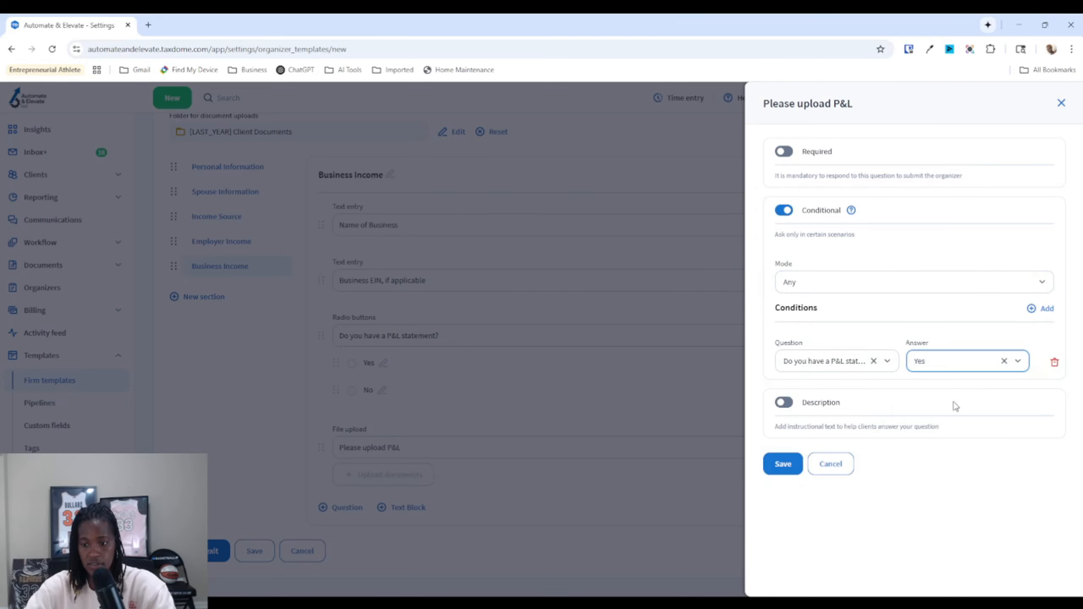
{"action": "left_click", "coordinate": [782, 463]}
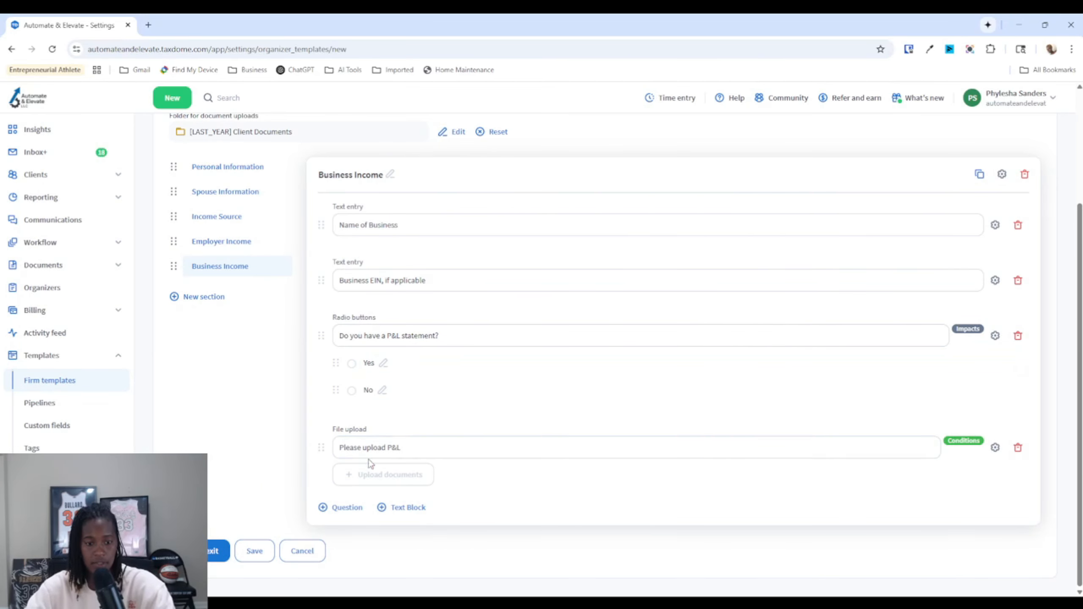
Step: Add a new section named "Rental Property Income" to the organizer template
{"action": "left_click", "coordinate": [212, 306]}
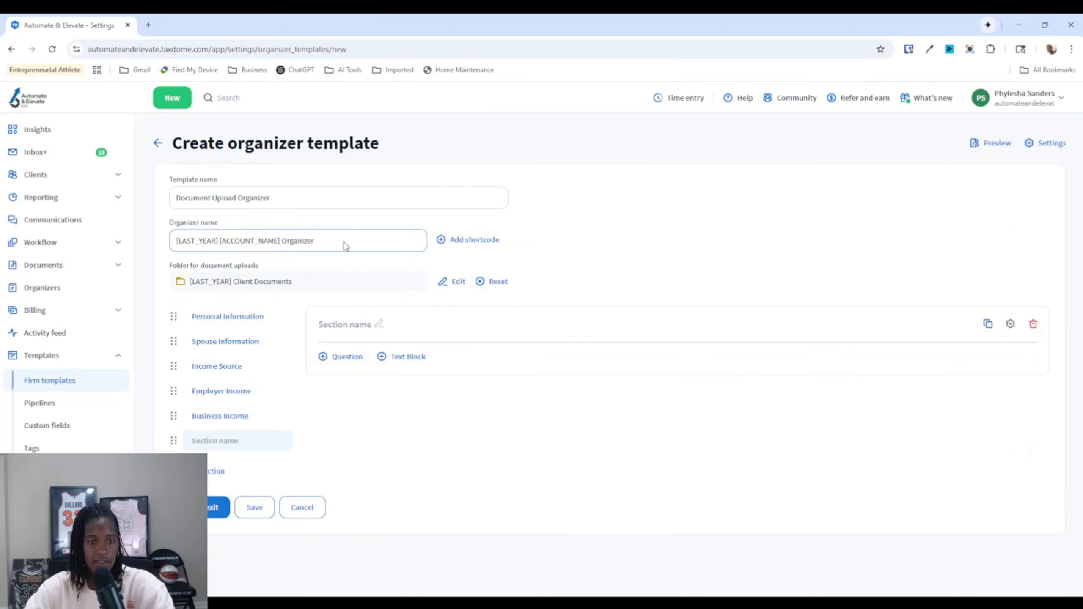
{"action": "left_click", "coordinate": [344, 325]}
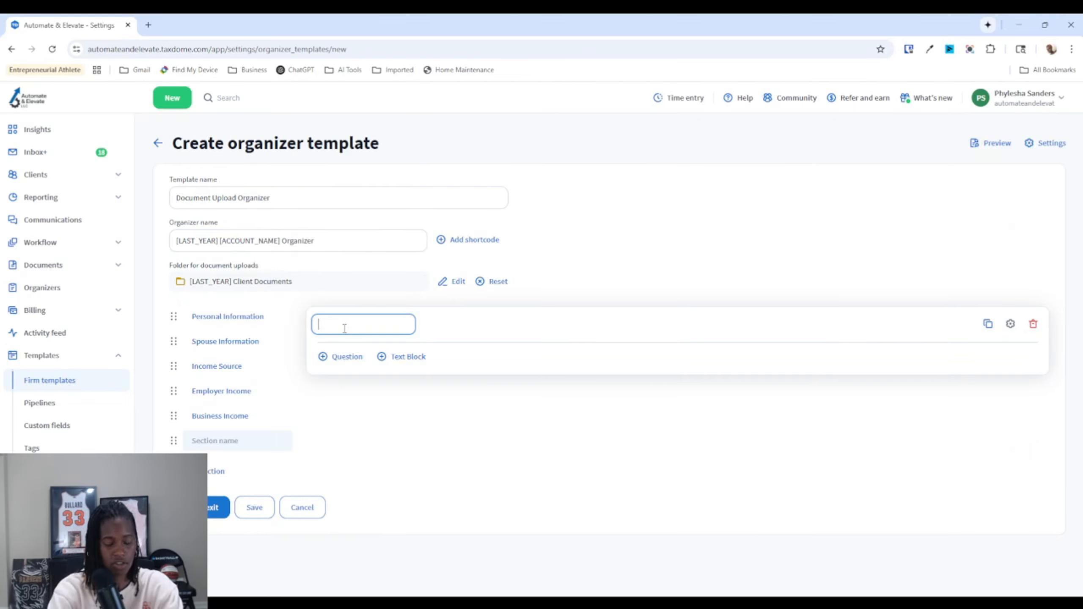
{"action": "type", "text": "Rental Income"}
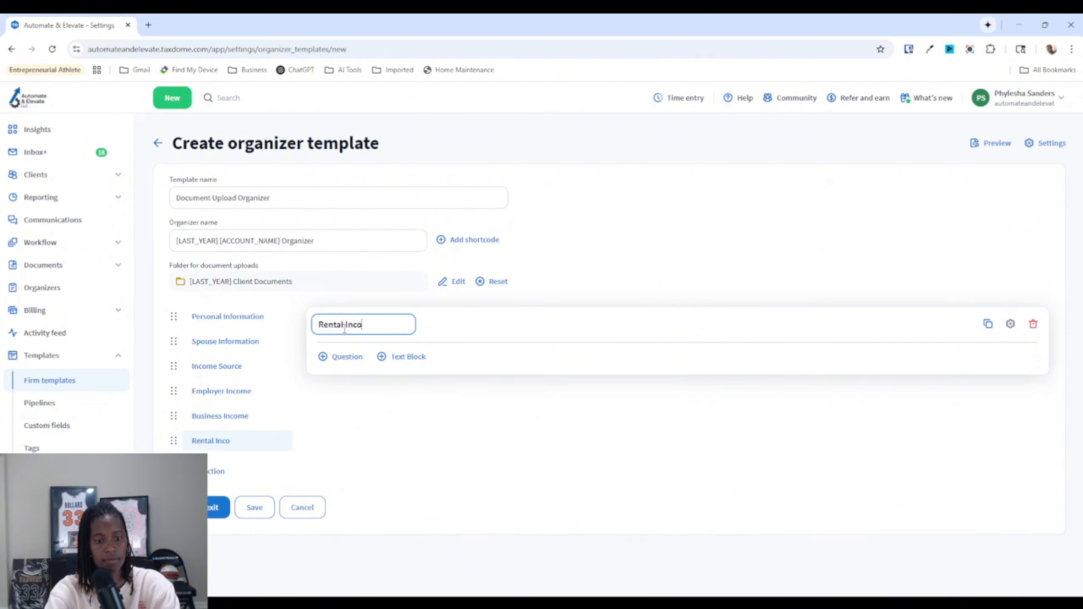
{"action": "key", "text": "BackSpace"}
{"action": "key", "text": "BackSpace"}
{"action": "key", "text": "BackSpace"}
{"action": "key", "text": "BackSpace"}
{"action": "key", "text": "BackSpace"}
{"action": "type", "text": "Pre"}
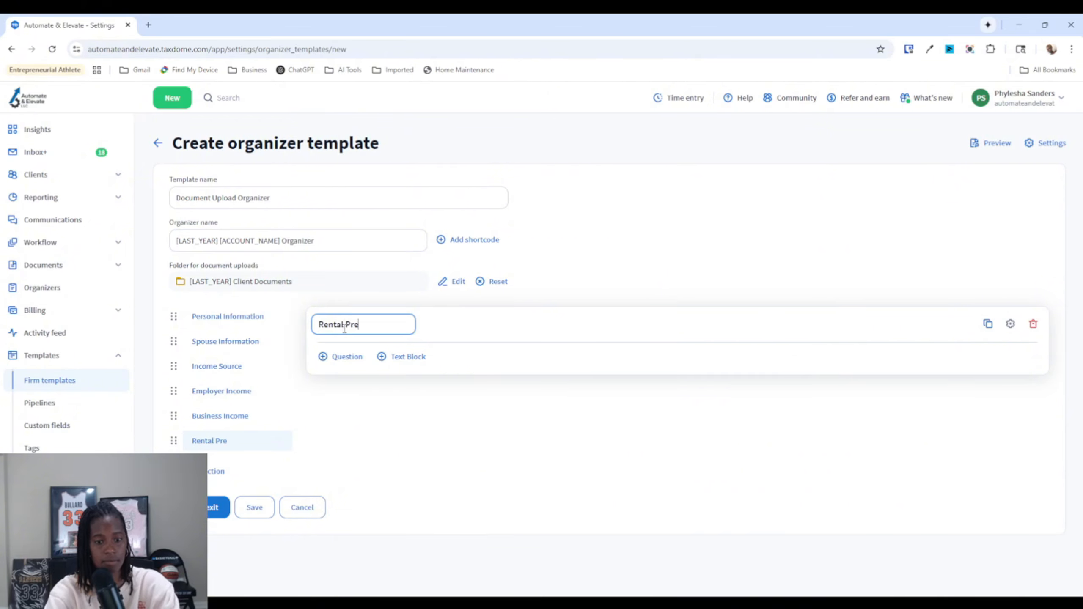
{"action": "key", "text": "BackSpace"}
{"action": "type", "text": "operty "}
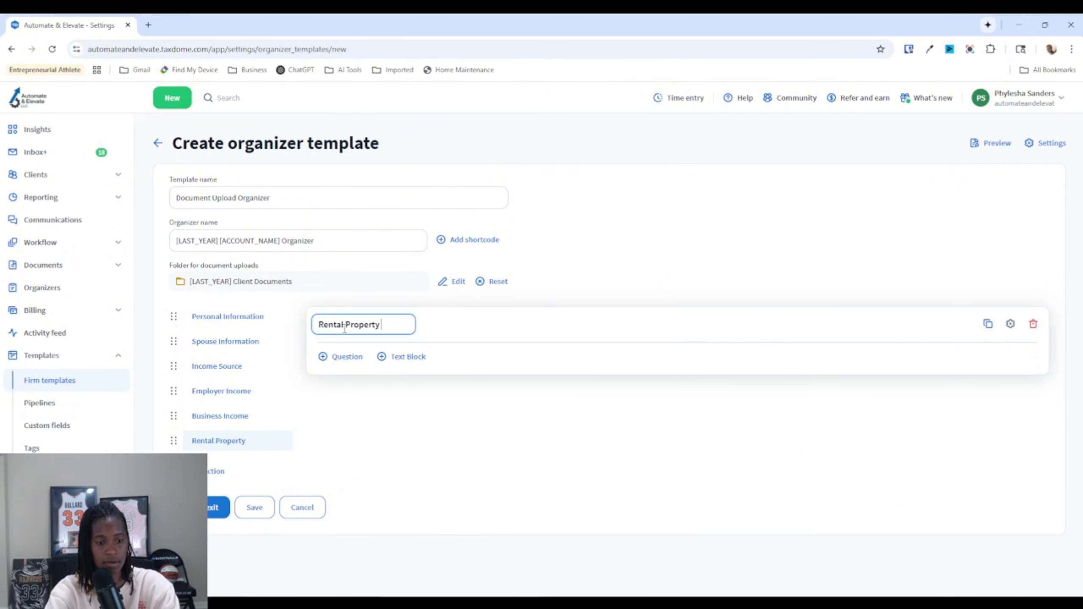
{"action": "type", "text": "Income"}
{"action": "left_click", "coordinate": [393, 444]}
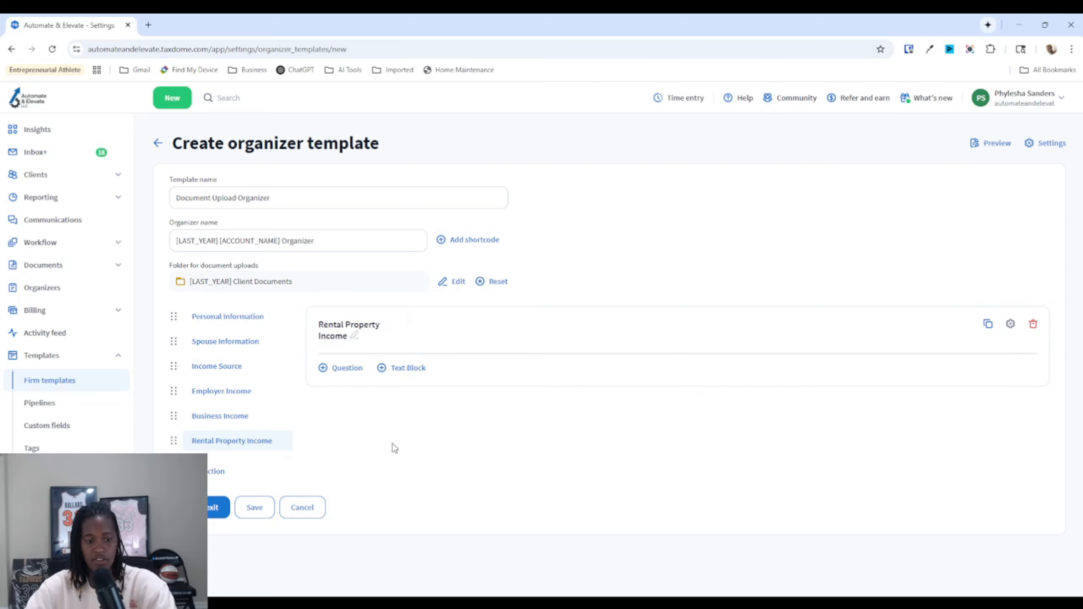
Step: Allow the client to repeat the Business Income section and save its section settings
{"action": "left_click", "coordinate": [230, 416]}
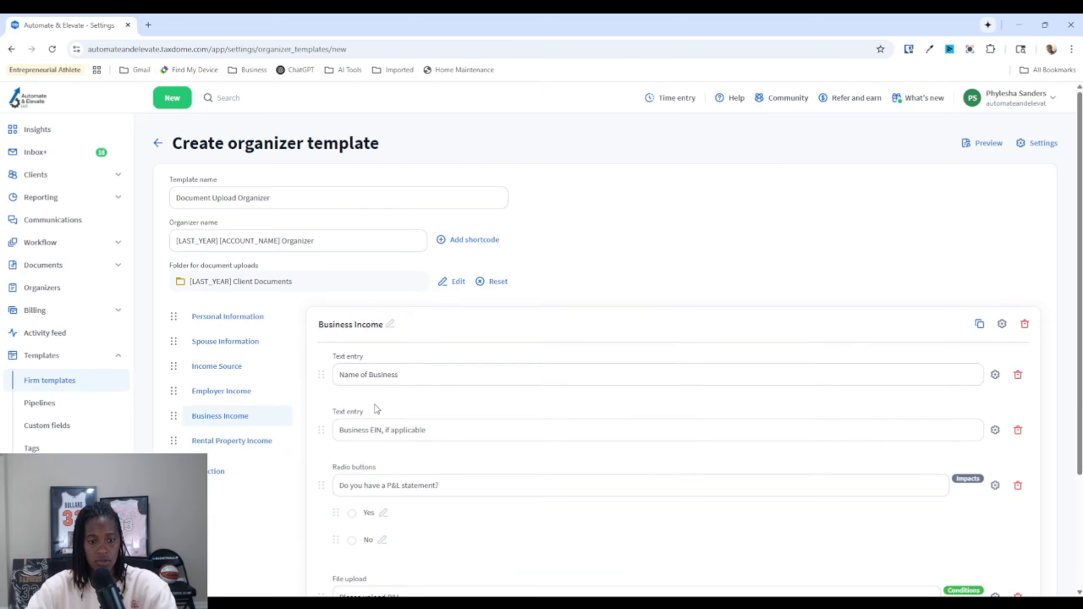
{"action": "scroll", "coordinate": [1007, 350], "scroll_direction": "down", "scroll_amount": 1}
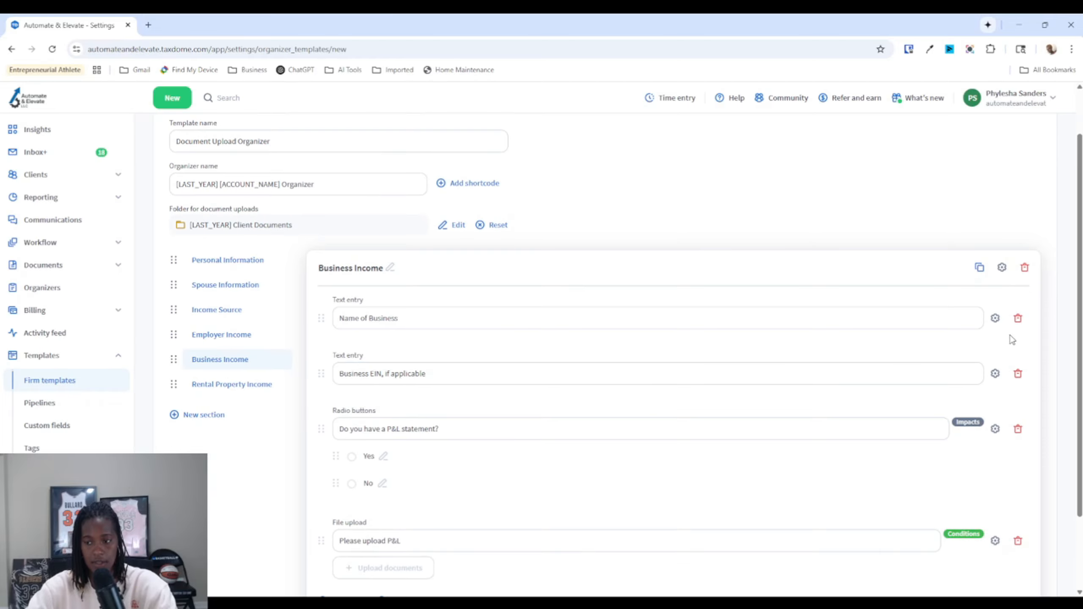
{"action": "left_click", "coordinate": [1002, 268]}
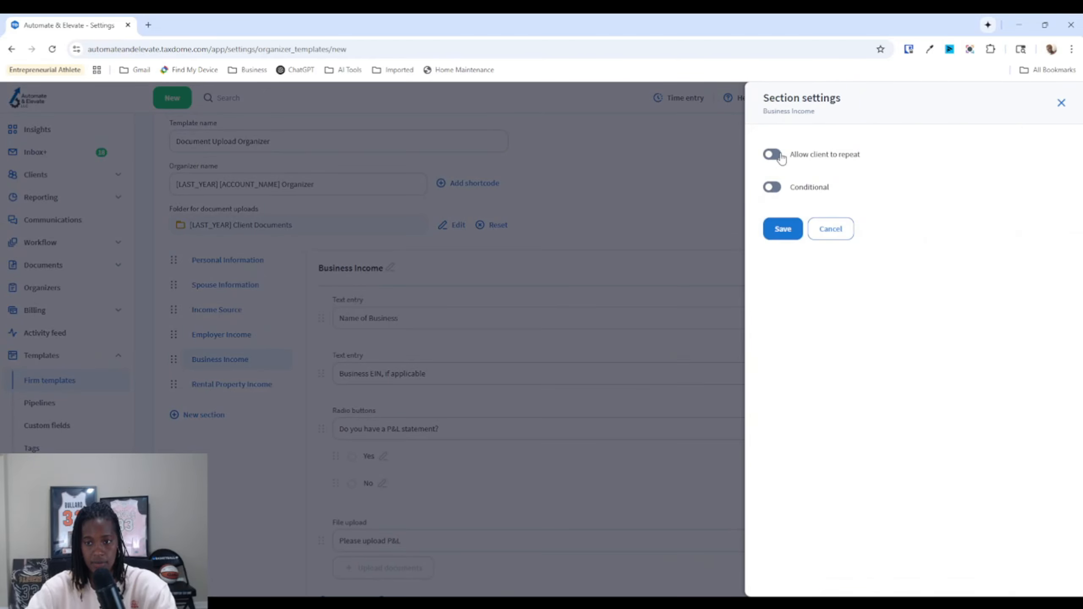
{"action": "left_click", "coordinate": [781, 158]}
{"action": "left_click", "coordinate": [788, 272]}
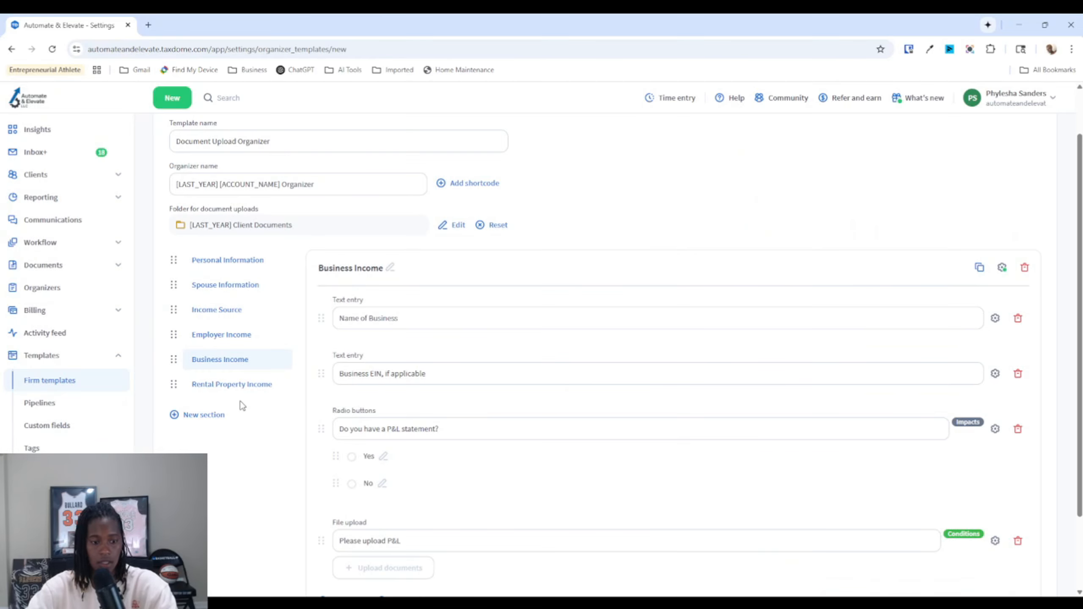
Step: Add a text entry question titled "Rental Address" to the Rental Property Income section
{"action": "left_click", "coordinate": [240, 387]}
{"action": "left_click", "coordinate": [361, 374]}
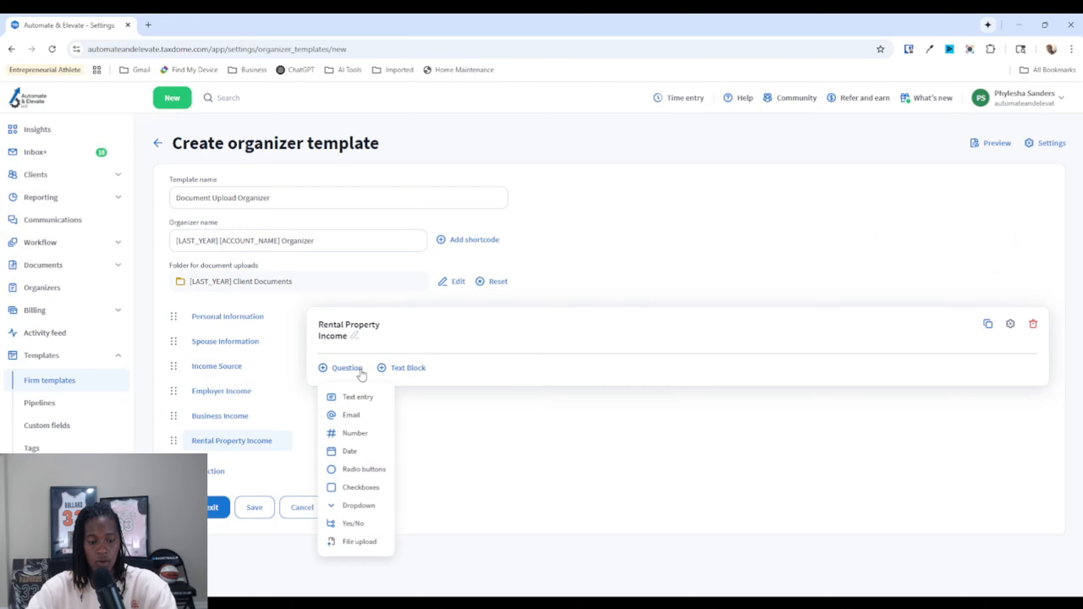
{"action": "left_click", "coordinate": [357, 397]}
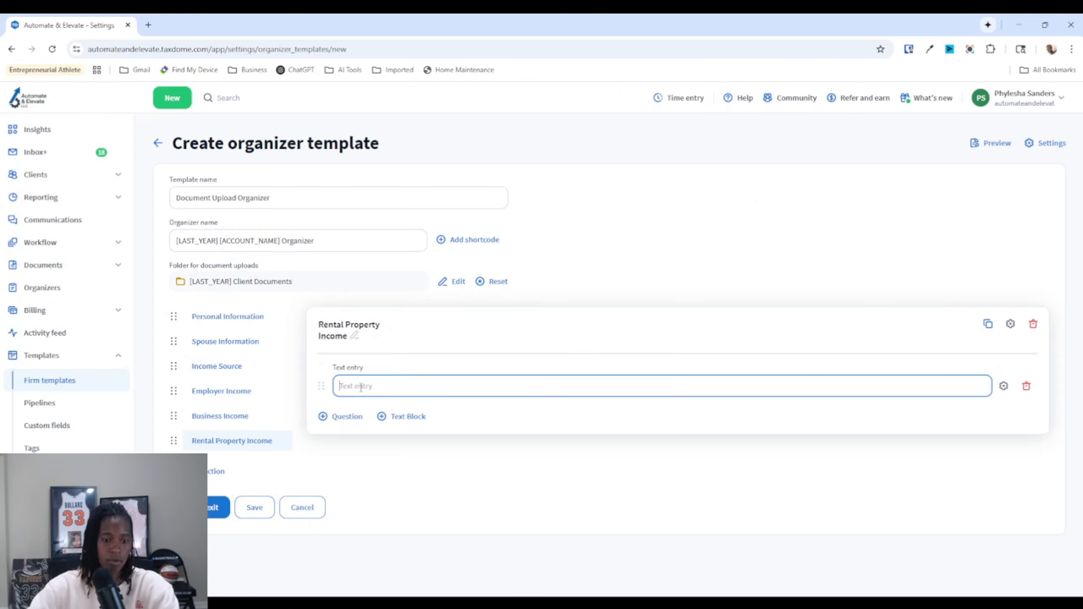
{"action": "type", "text": "Rental Address"}
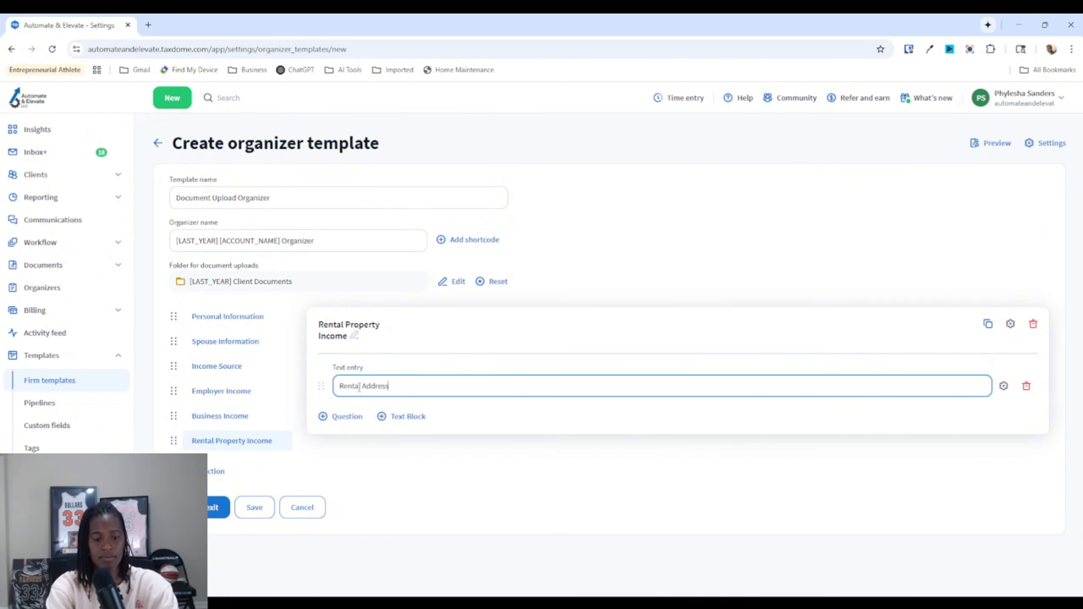
{"action": "left_click", "coordinate": [346, 416]}
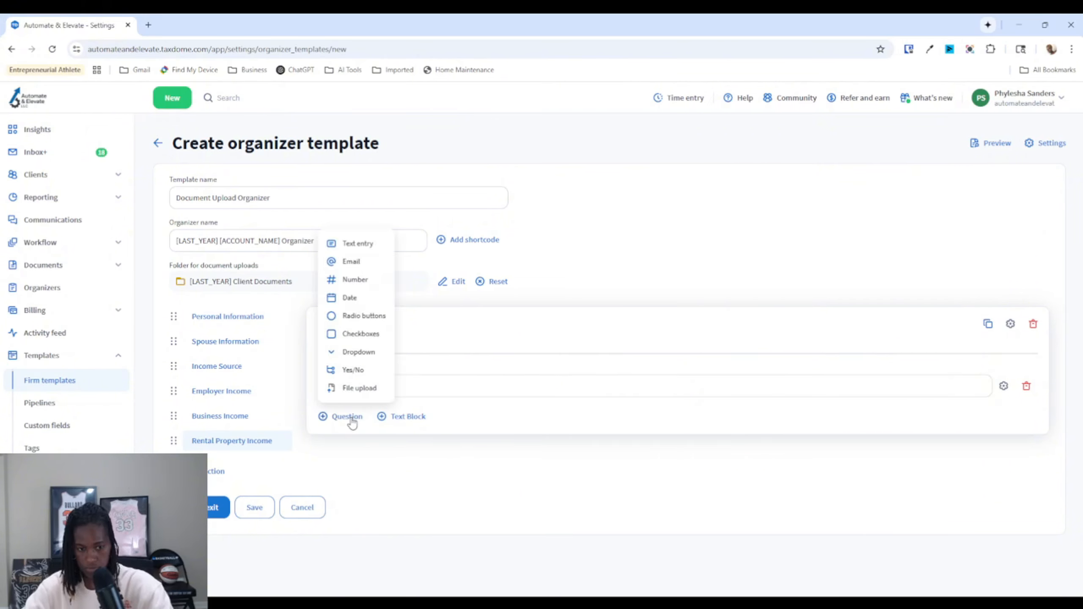
{"action": "left_click", "coordinate": [368, 319]}
{"action": "left_click", "coordinate": [380, 442]}
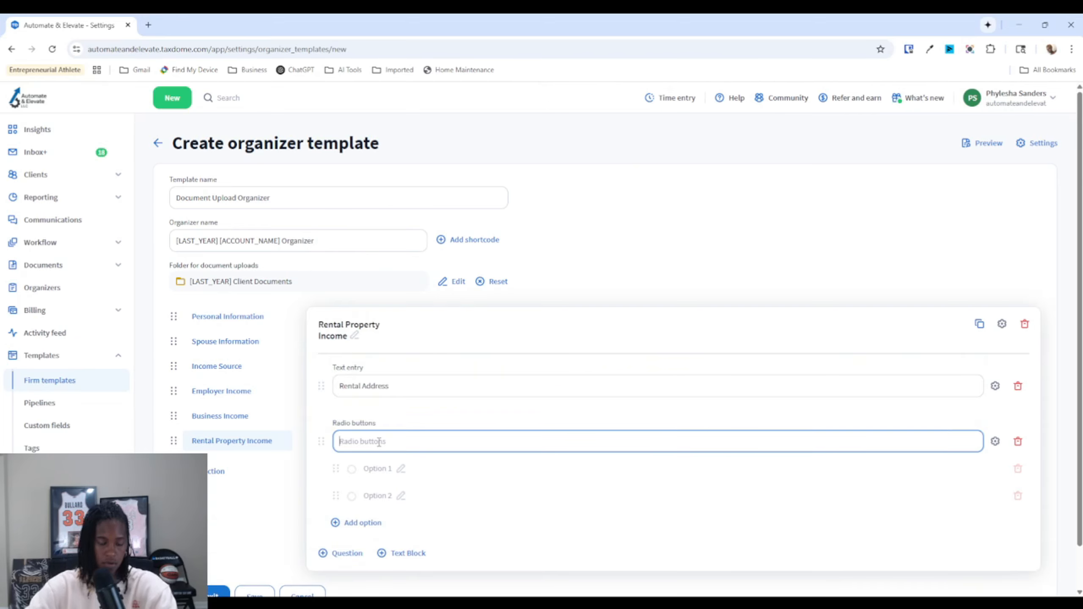
{"action": "type", "text": "Did you receive any rent"}
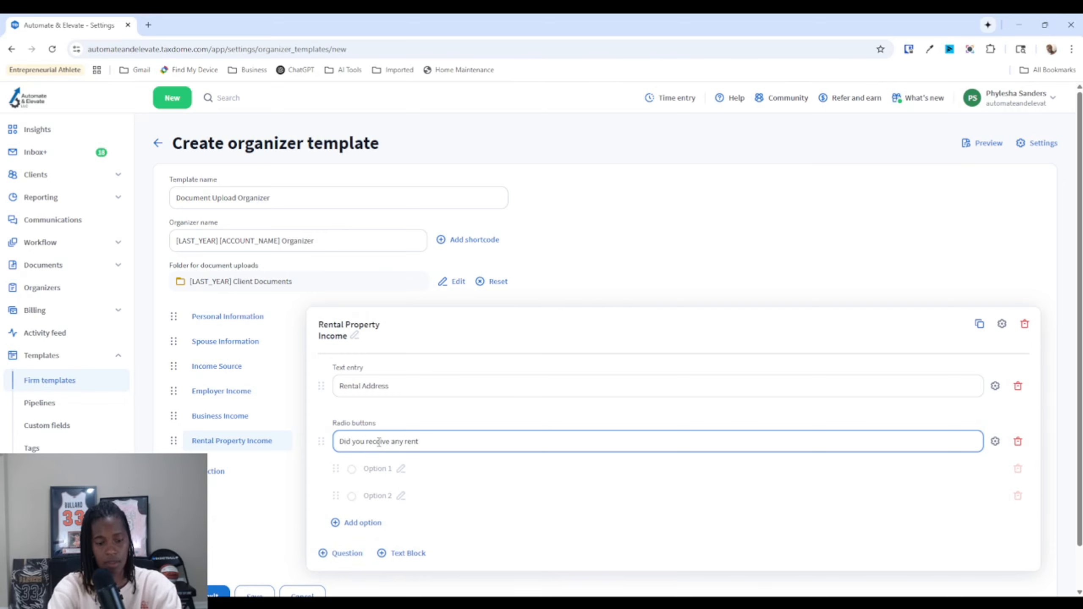
{"action": "key", "text": "BackSpace"}
{"action": "key", "text": "BackSpace"}
{"action": "key", "text": "BackSpace"}
{"action": "key", "text": "BackSpace"}
{"action": "key", "text": "BackSpace"}
{"action": "key", "text": "BackSpace"}
{"action": "key", "text": "BackSpace"}
{"action": "key", "text": "BackSpace"}
{"action": "key", "text": "BackSpace"}
{"action": "key", "text": "BackSpace"}
{"action": "key", "text": "BackSpace"}
{"action": "key", "text": "BackSpace"}
{"action": "key", "text": "BackSpace"}
{"action": "key", "text": "BackSpace"}
{"action": "key", "text": "BackSpace"}
{"action": "key", "text": "BackSpace"}
{"action": "key", "text": "BackSpace"}
{"action": "key", "text": "BackSpace"}
{"action": "key", "text": "BackSpace"}
{"action": "key", "text": "BackSpace"}
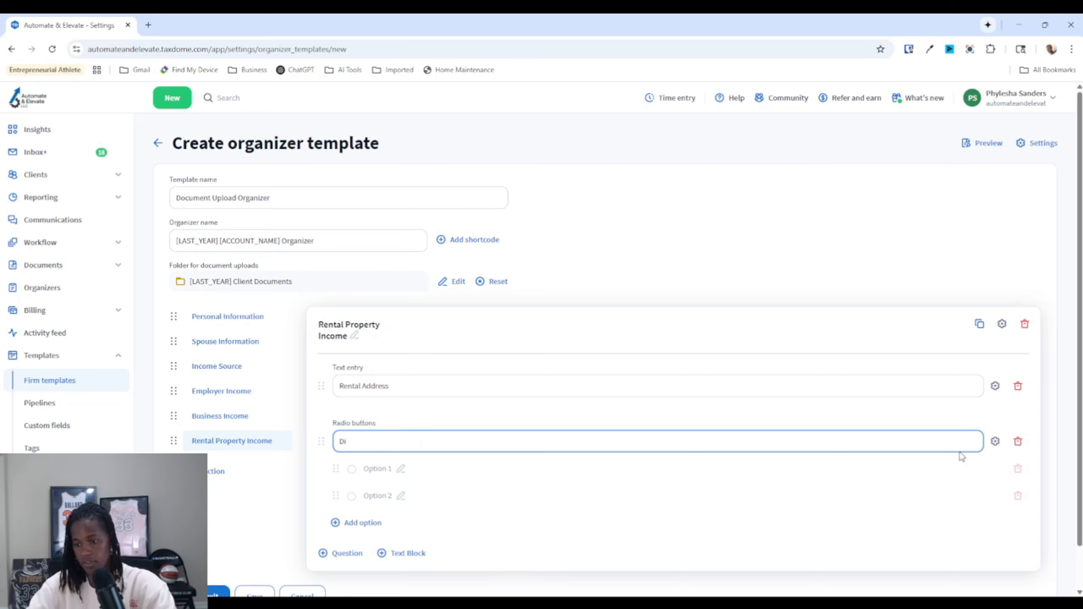
{"action": "left_click", "coordinate": [1018, 441]}
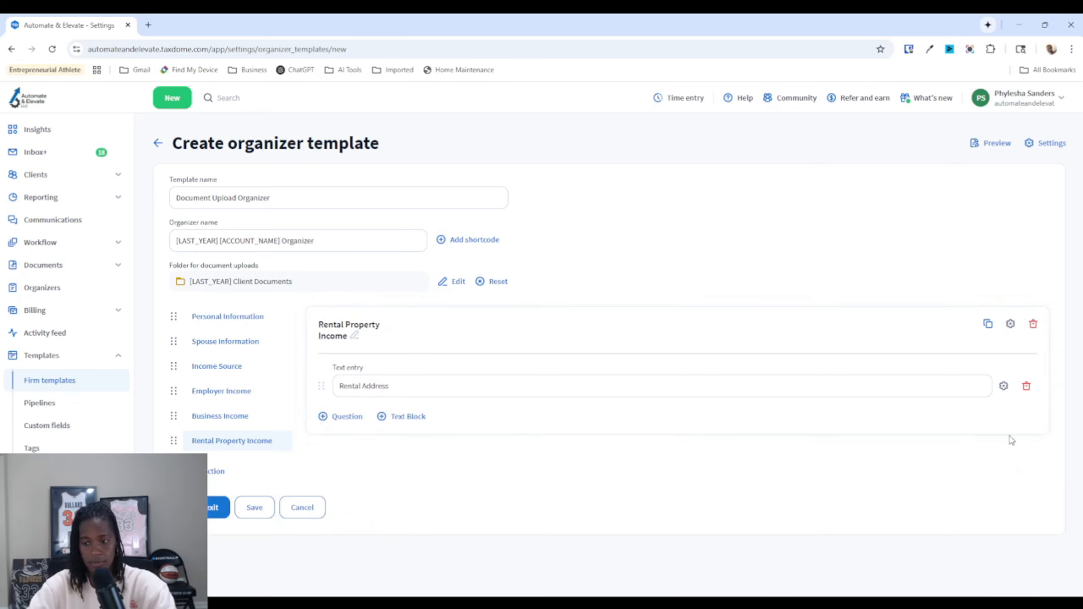
Step: Add a file upload question titled "Please upload rental income form" below the Rental Address question
{"action": "left_click", "coordinate": [344, 417]}
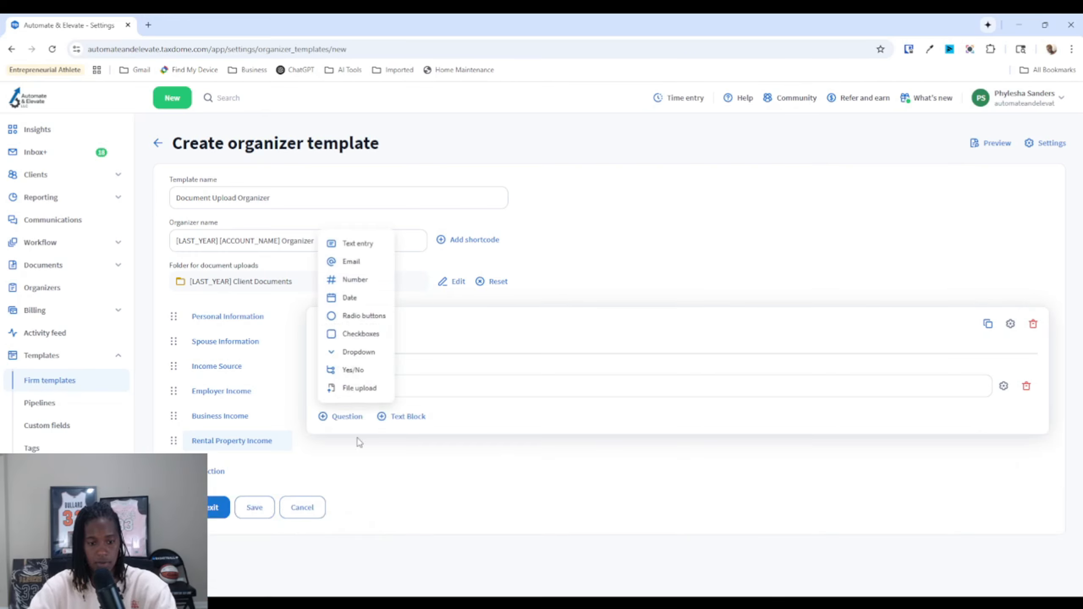
{"action": "left_click", "coordinate": [352, 389]}
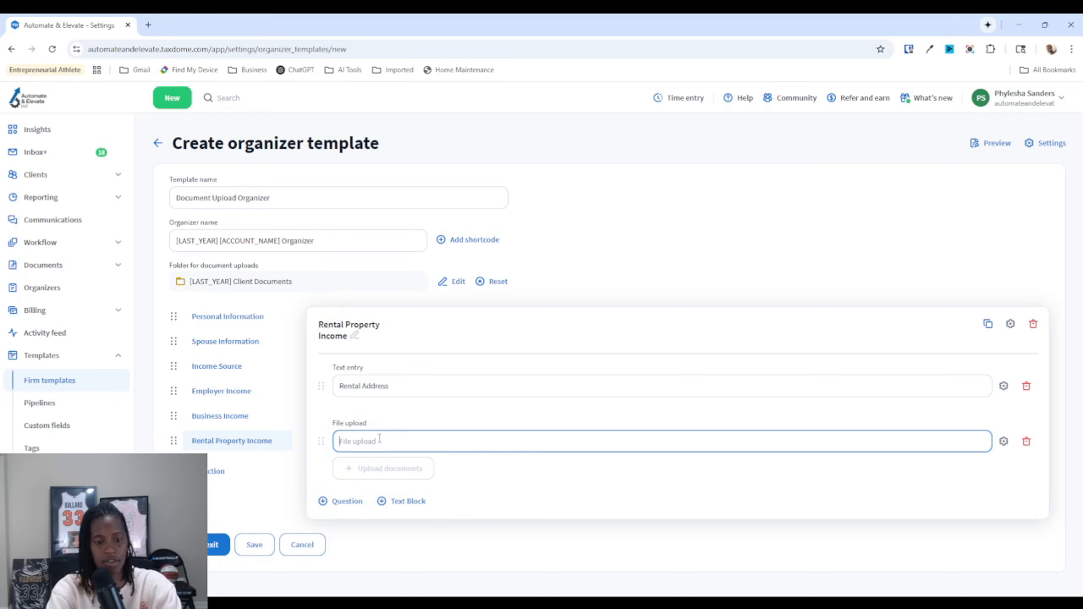
{"action": "type", "text": "P"}
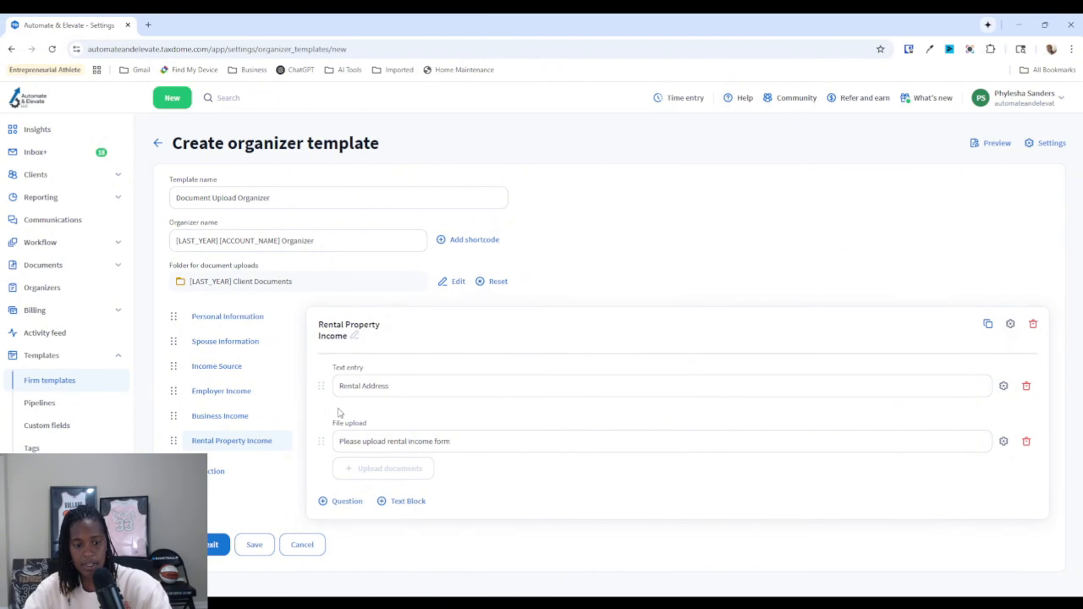
Step: Make the Rental Property Income section conditional on the Income Source question being answered "Rental Property", and save
{"action": "left_click", "coordinate": [1009, 328]}
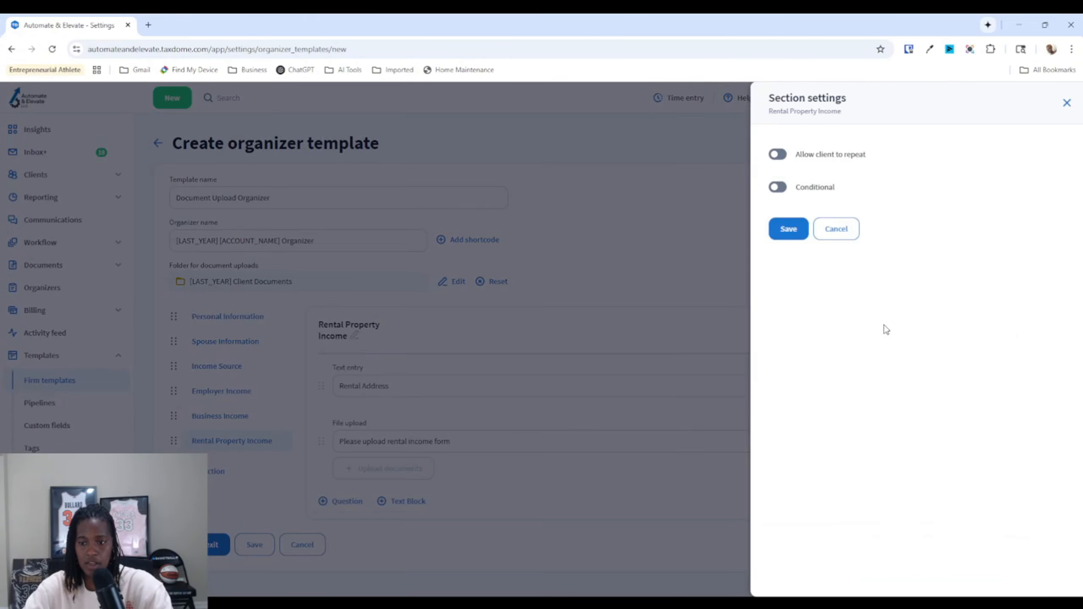
{"action": "left_click", "coordinate": [773, 187]}
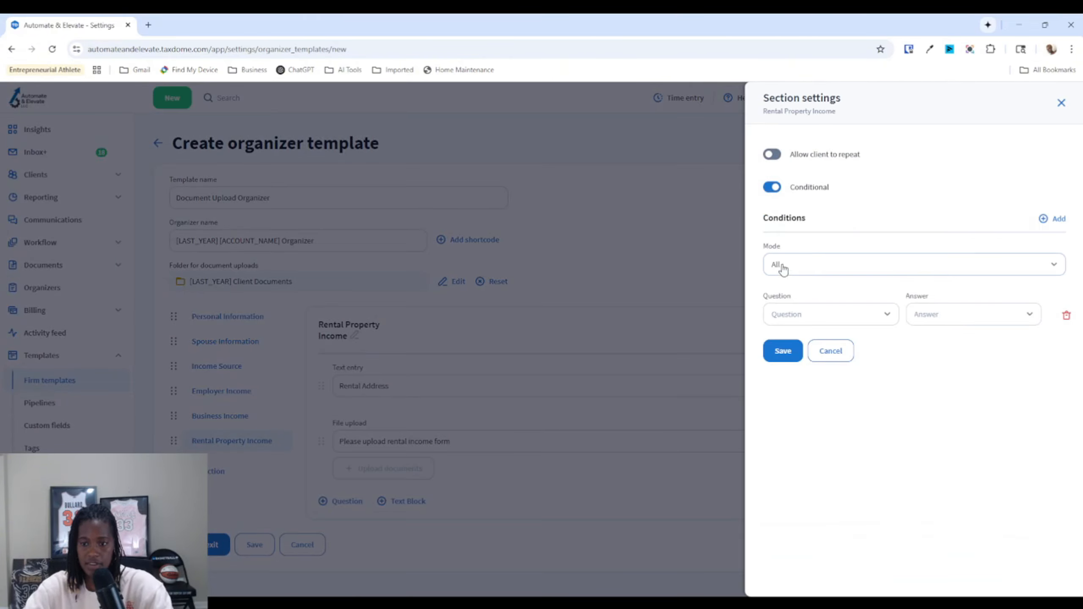
{"action": "left_click", "coordinate": [784, 316]}
{"action": "left_click", "coordinate": [795, 451]}
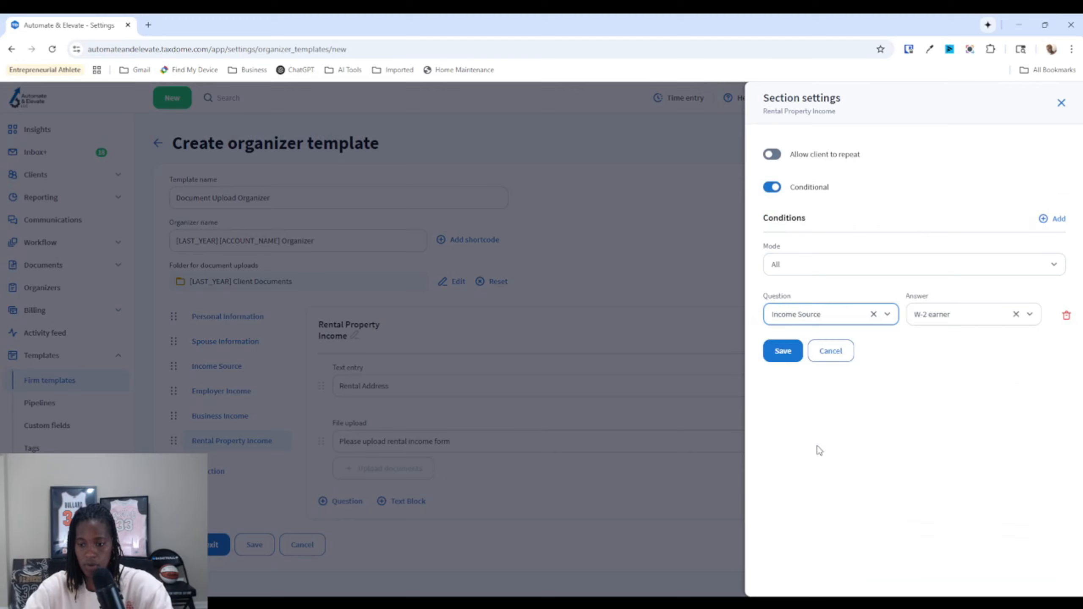
{"action": "left_click", "coordinate": [1002, 314]}
{"action": "left_click", "coordinate": [954, 386]}
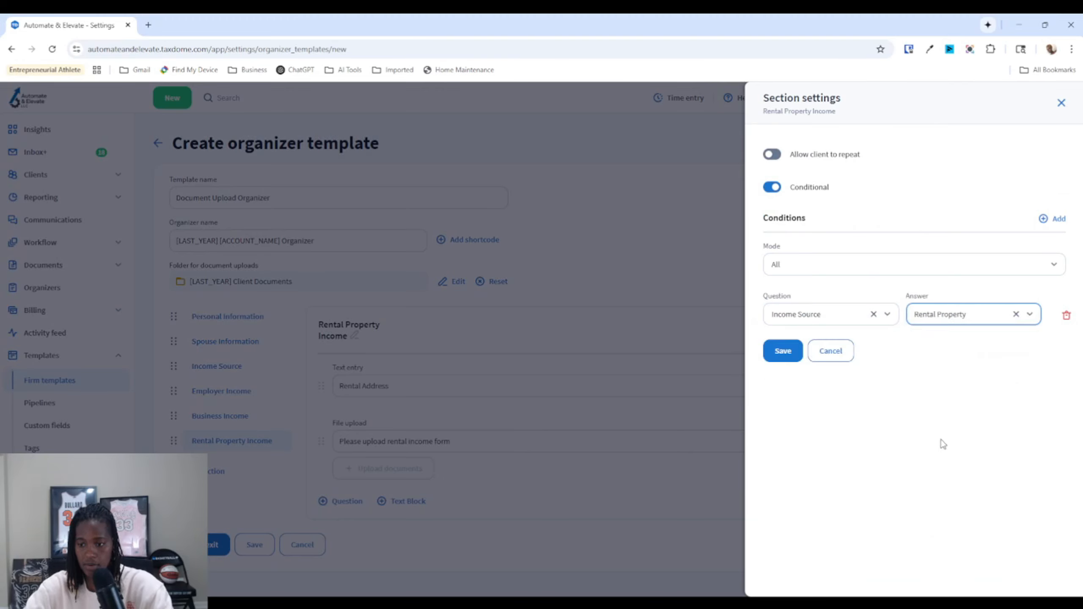
{"action": "left_click", "coordinate": [782, 352]}
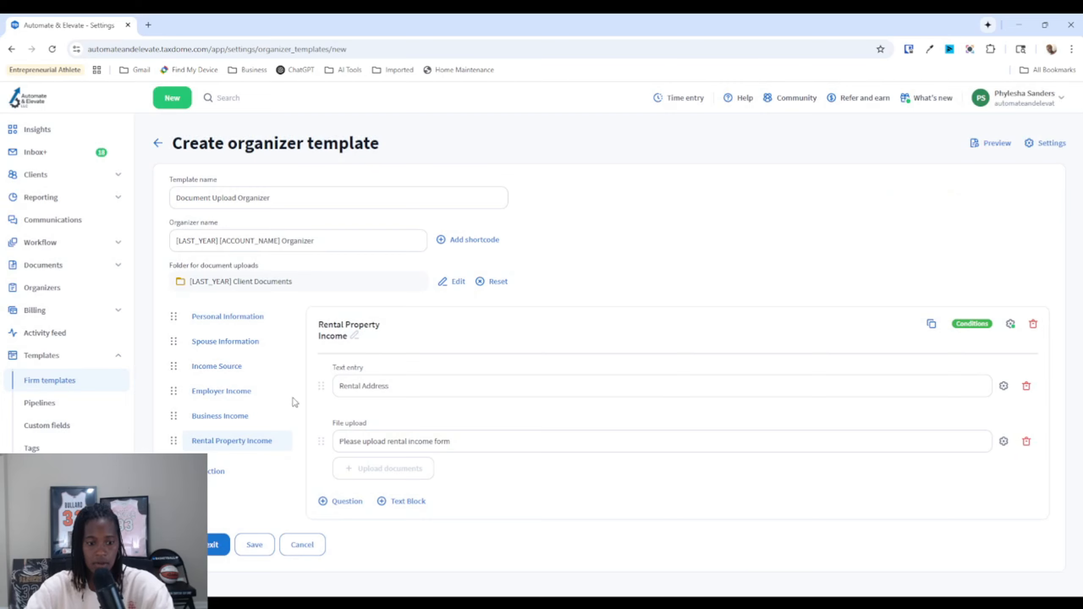
Step: Make the Business Income section conditional in Any mode on Income Source being answered "Business Income", and save
{"action": "left_click", "coordinate": [255, 426]}
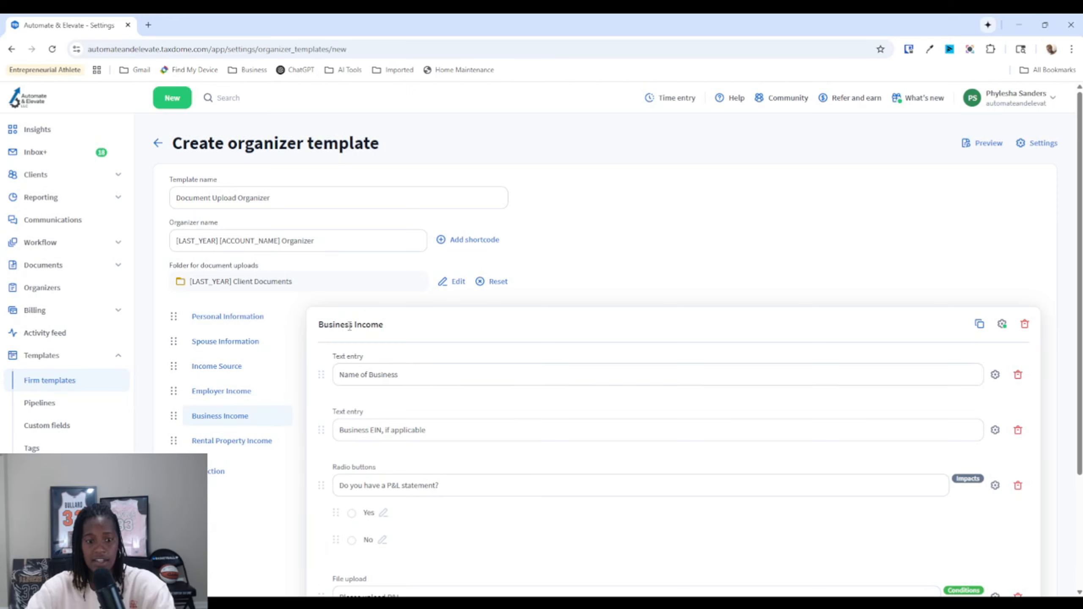
{"action": "left_click", "coordinate": [1002, 324]}
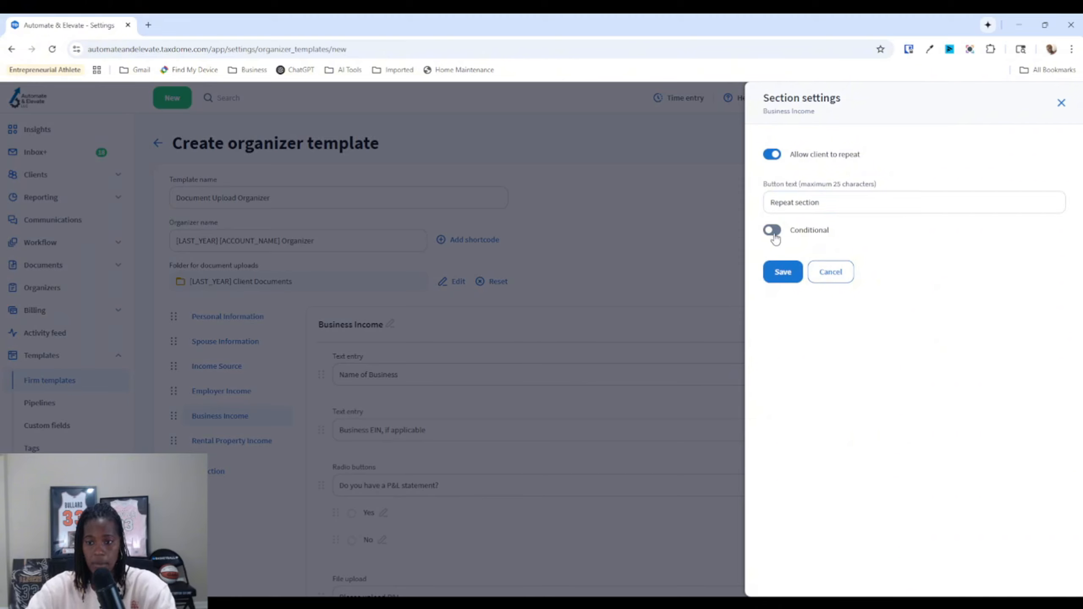
{"action": "left_click", "coordinate": [772, 233]}
{"action": "left_click", "coordinate": [819, 350]}
{"action": "left_click", "coordinate": [819, 307]}
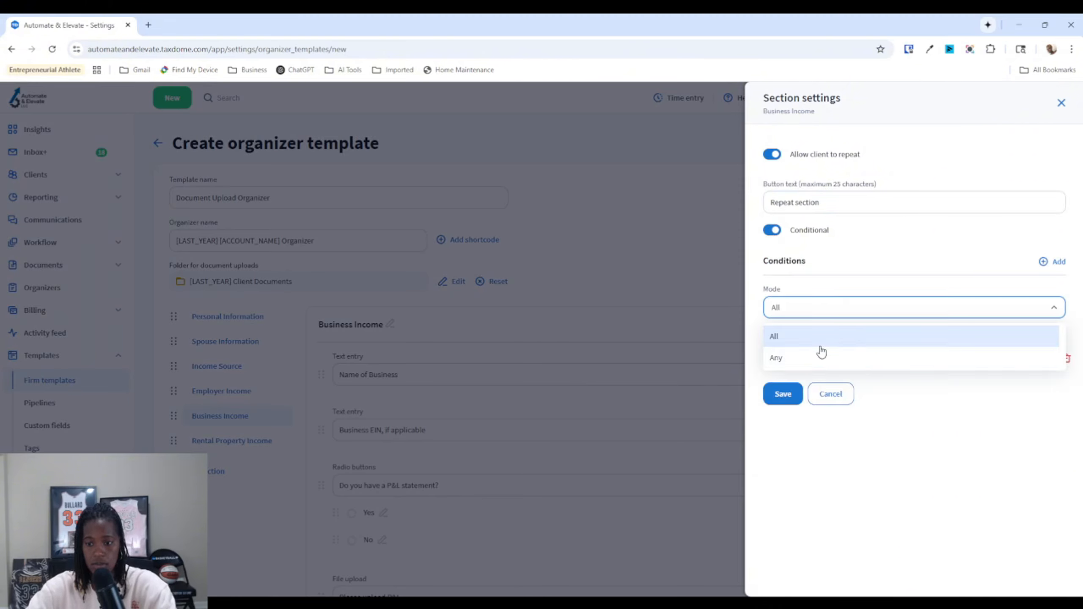
{"action": "left_click", "coordinate": [819, 354]}
{"action": "left_click", "coordinate": [814, 358]}
{"action": "left_click", "coordinate": [812, 494]}
{"action": "left_click", "coordinate": [940, 357]}
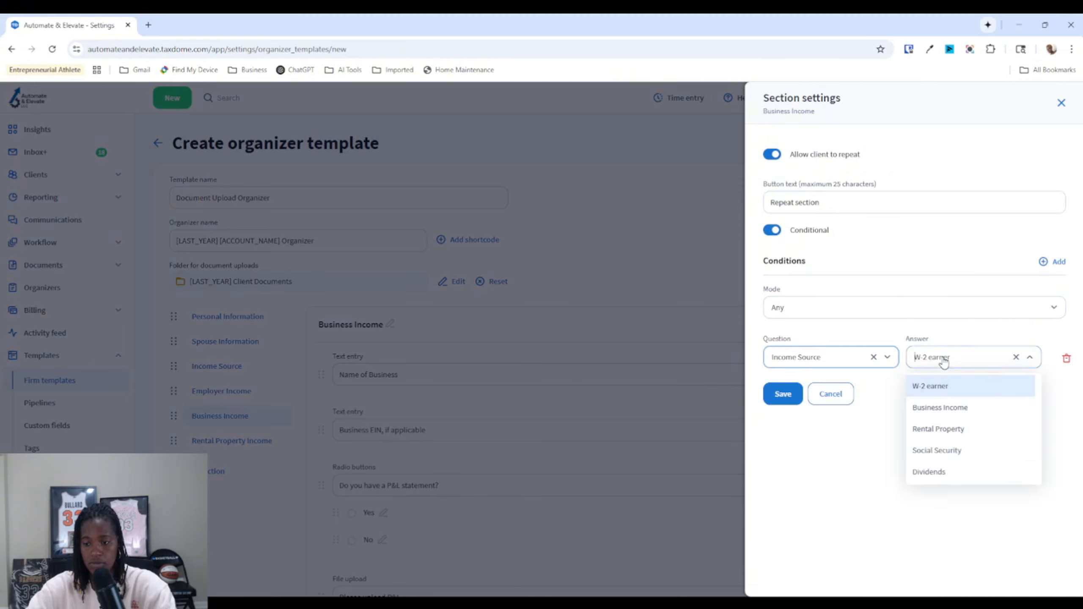
{"action": "left_click", "coordinate": [938, 412]}
{"action": "left_click", "coordinate": [782, 394]}
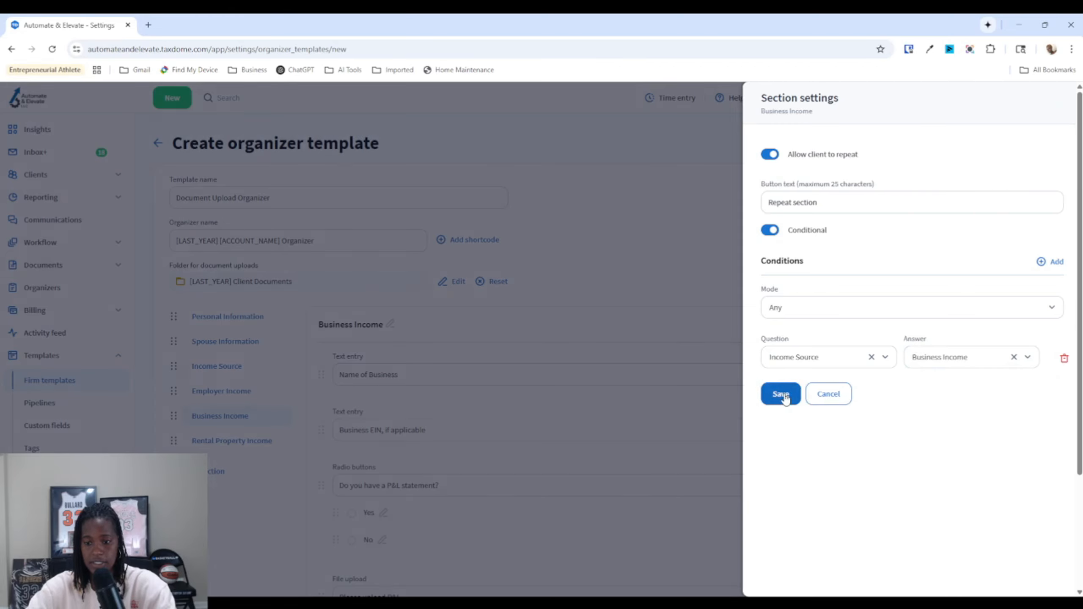
{"action": "scroll", "coordinate": [566, 382], "scroll_direction": "down", "scroll_amount": 3}
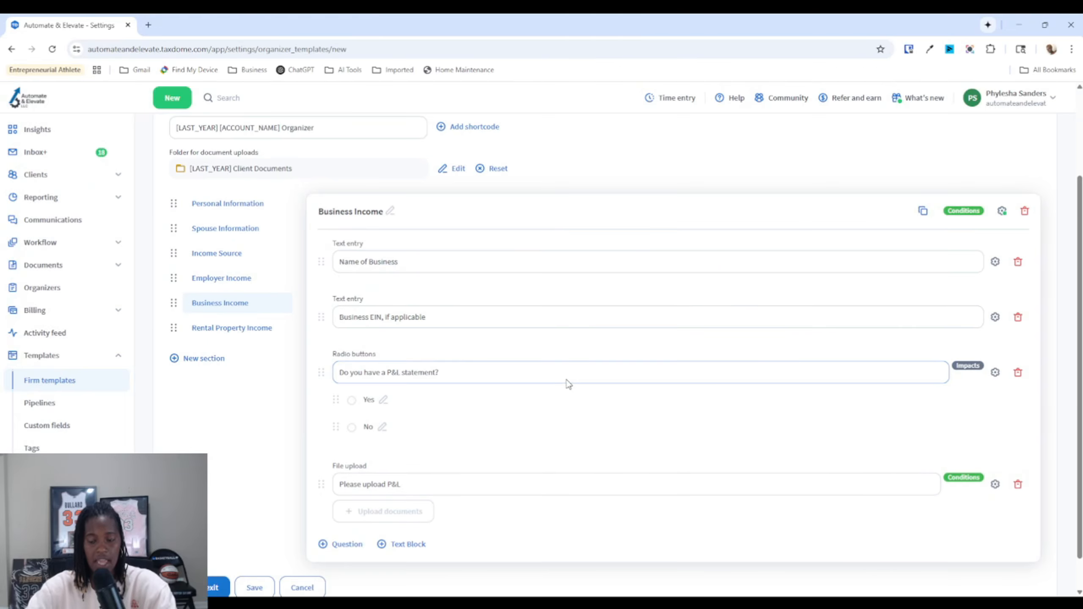